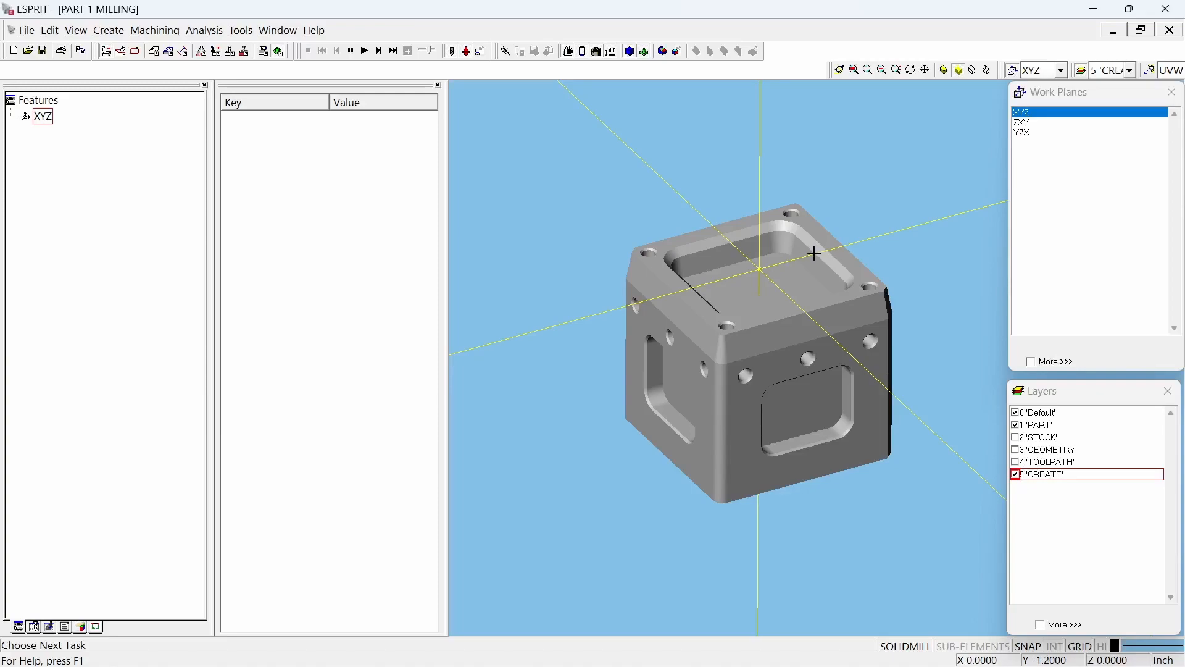
# Step: Dock the two loose toolbars into the main toolbar row and display the XYZ feature's properties
pyautogui.moveTo(827, 74); pyautogui.dragTo(772, 57)
pyautogui.moveTo(963, 68); pyautogui.dragTo(941, 56)
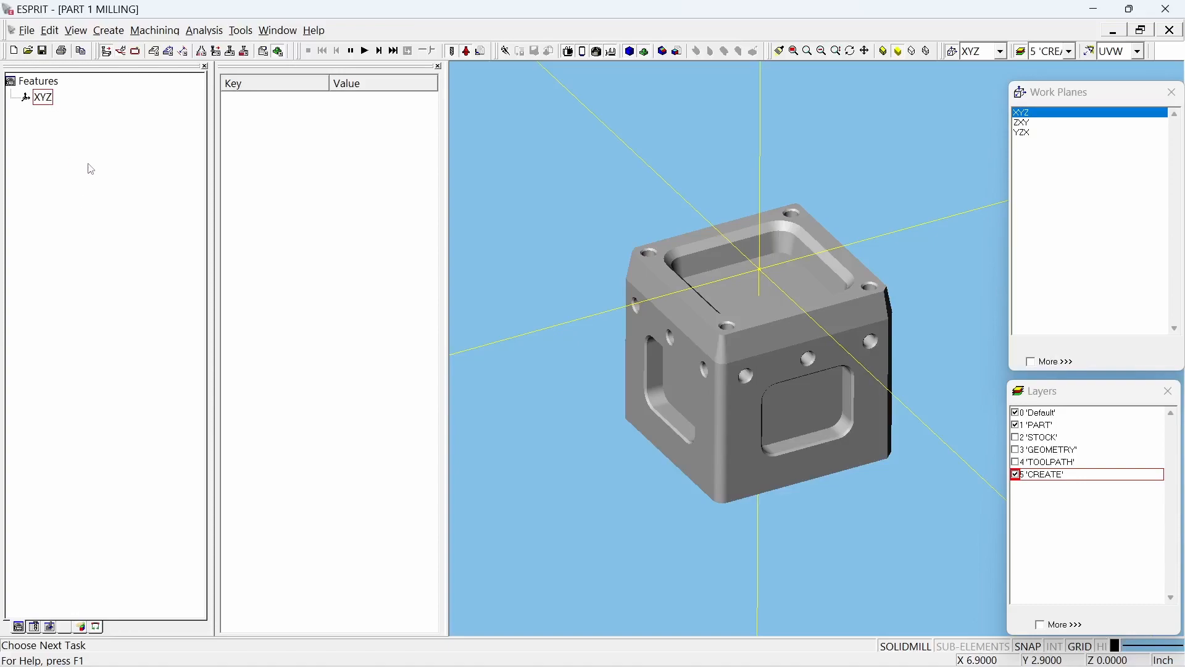
pyautogui.click(48, 99)
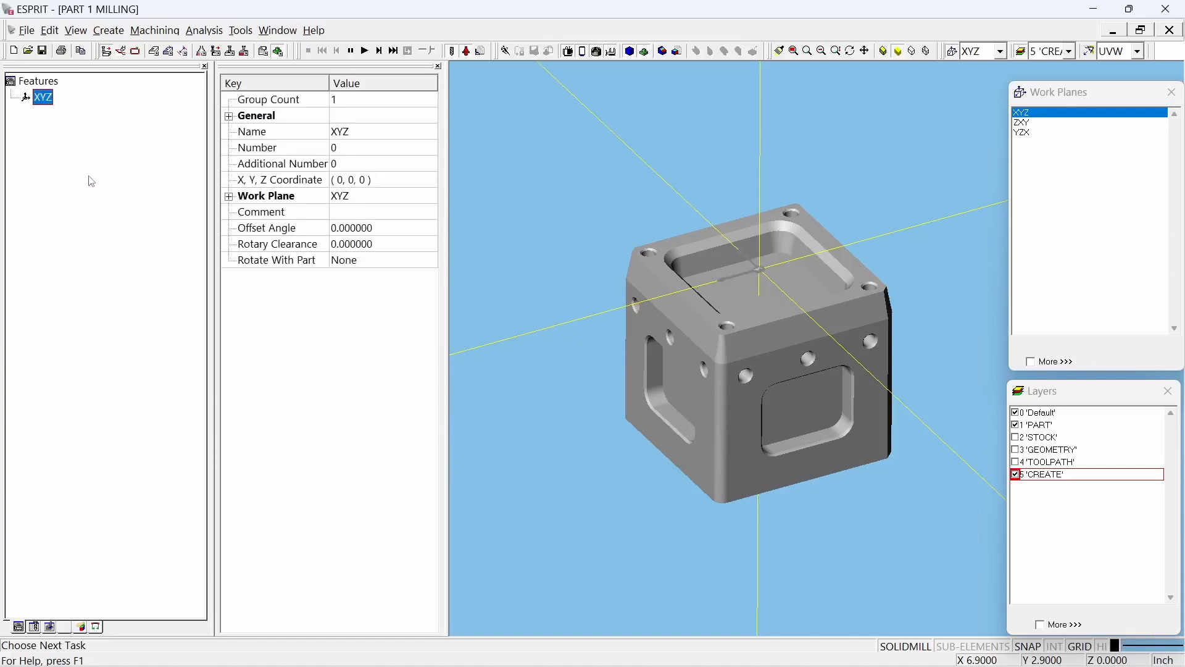
pyautogui.click(1079, 115)
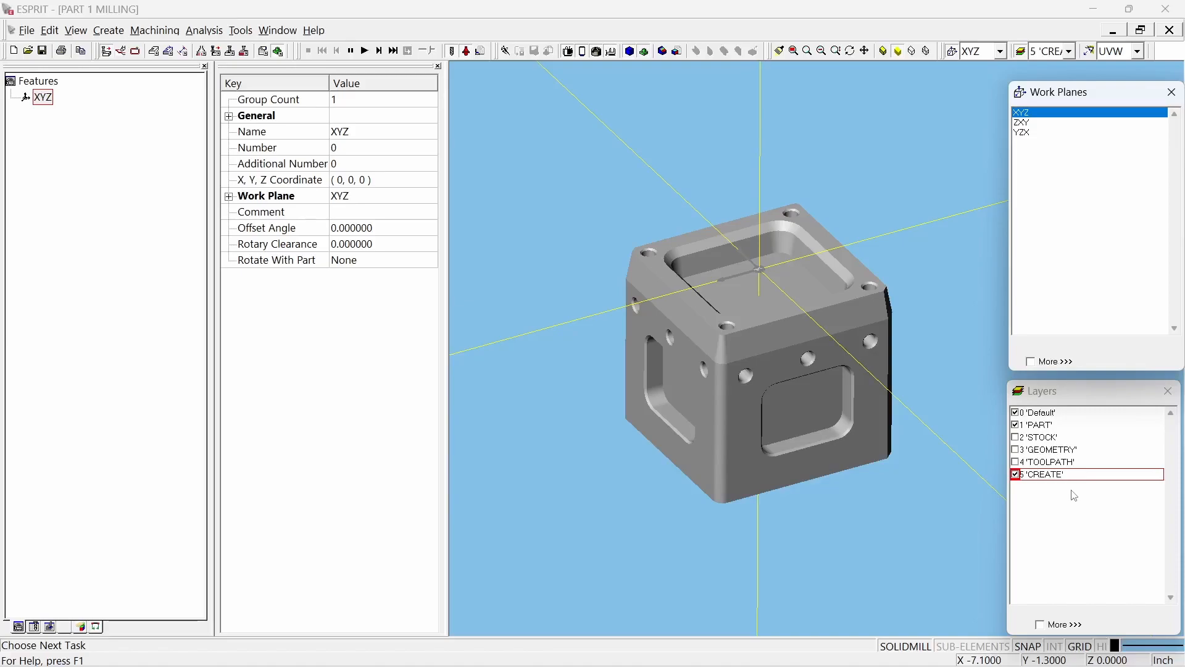
# Step: Toggle the visibility of the STOCK, PART, GEOMETRY and TOOLPATH layers to examine what each contains
pyautogui.click(1054, 438)
pyautogui.click(1016, 438)
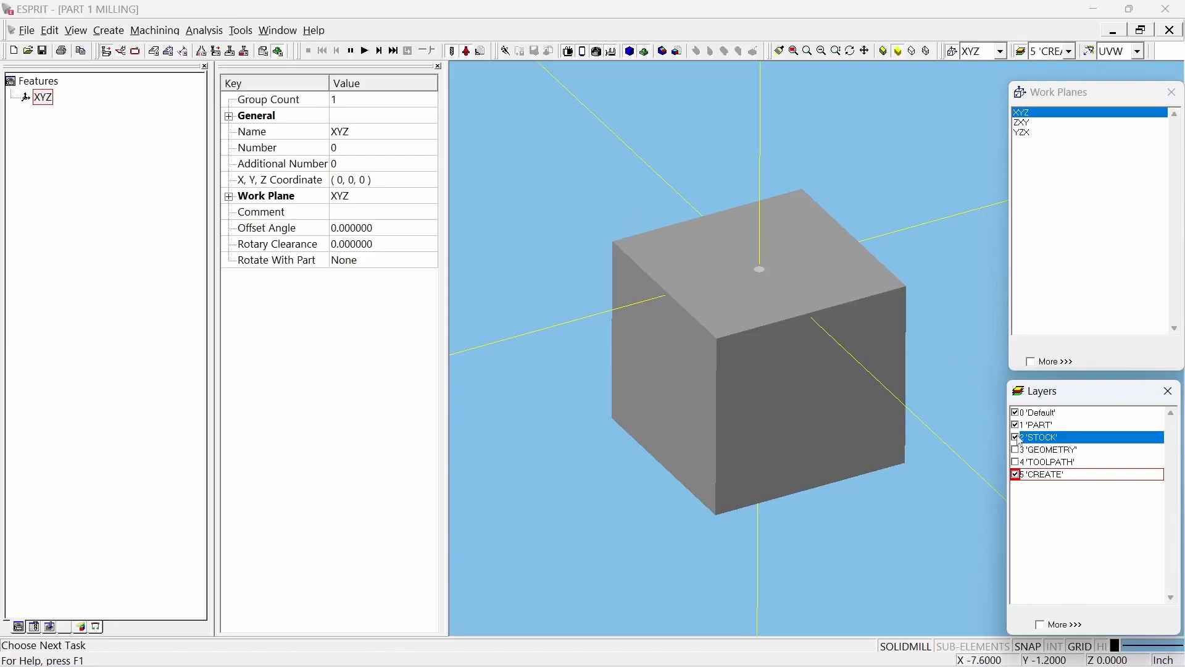
pyautogui.click(1018, 438)
pyautogui.click(1016, 426)
pyautogui.click(1016, 425)
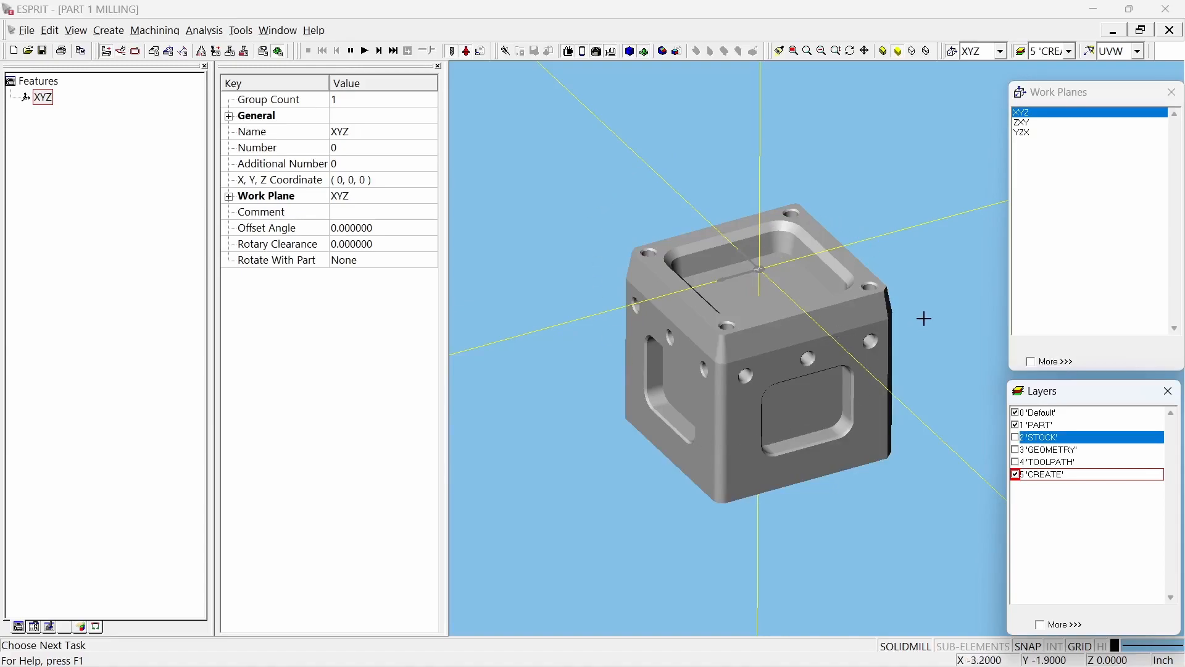
pyautogui.click(1056, 450)
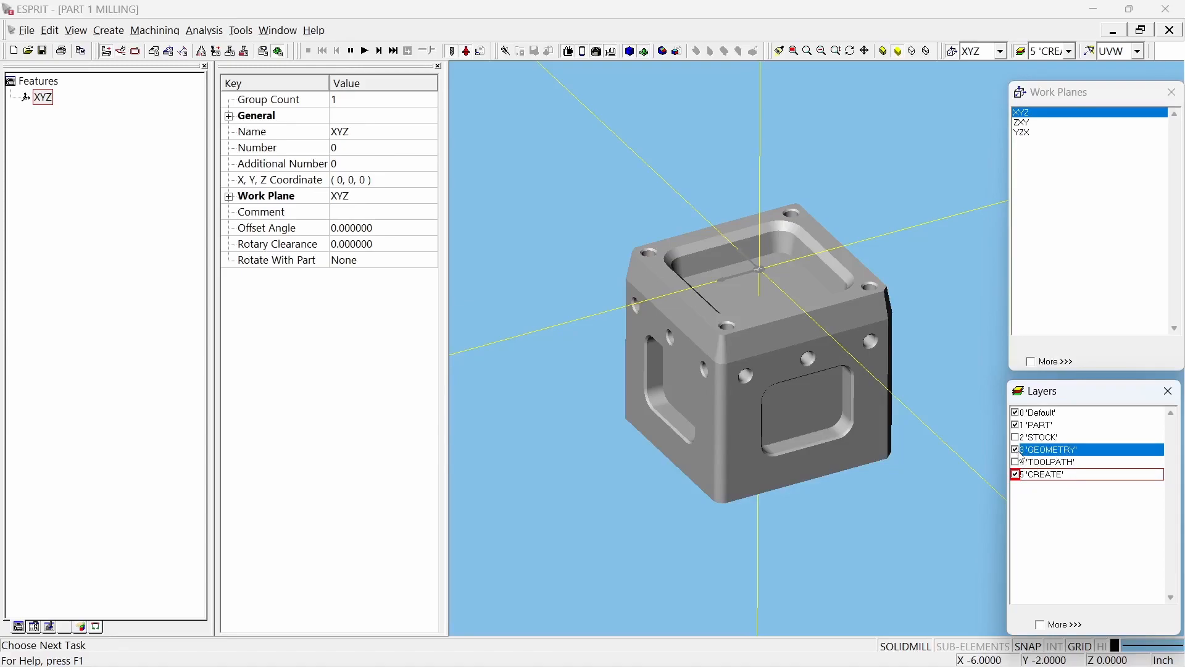
pyautogui.click(1015, 462)
pyautogui.click(1016, 462)
pyautogui.click(132, 502)
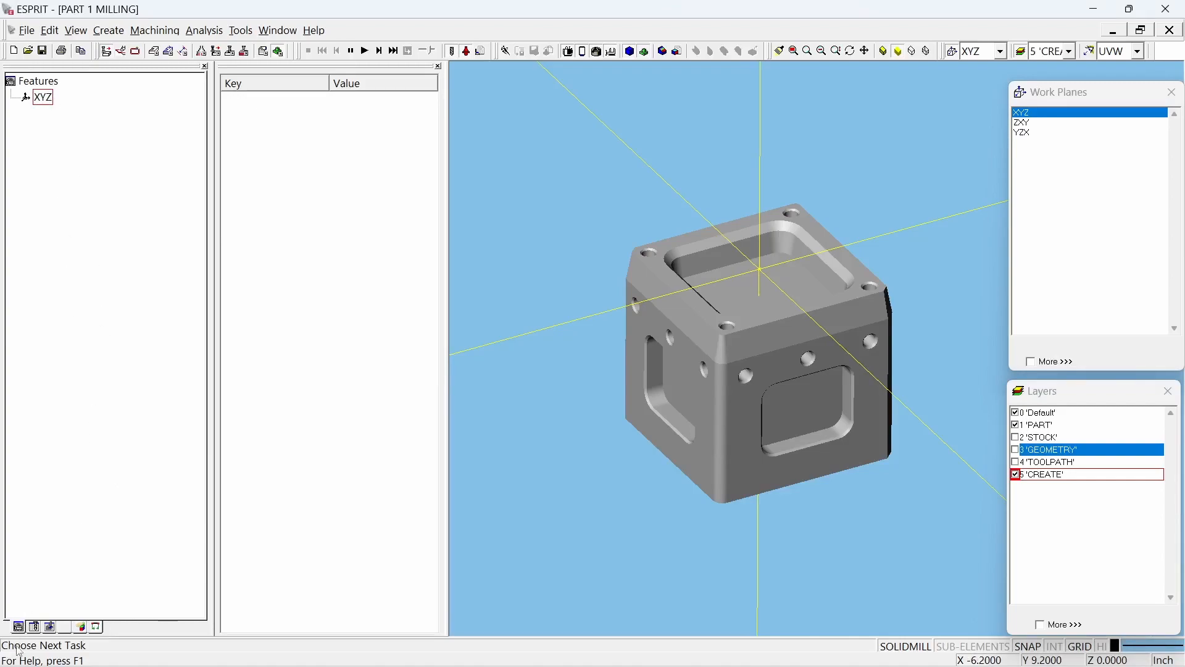
# Step: Delete tool number 5, FLAT EM .25, from the tool list
pyautogui.click(35, 627)
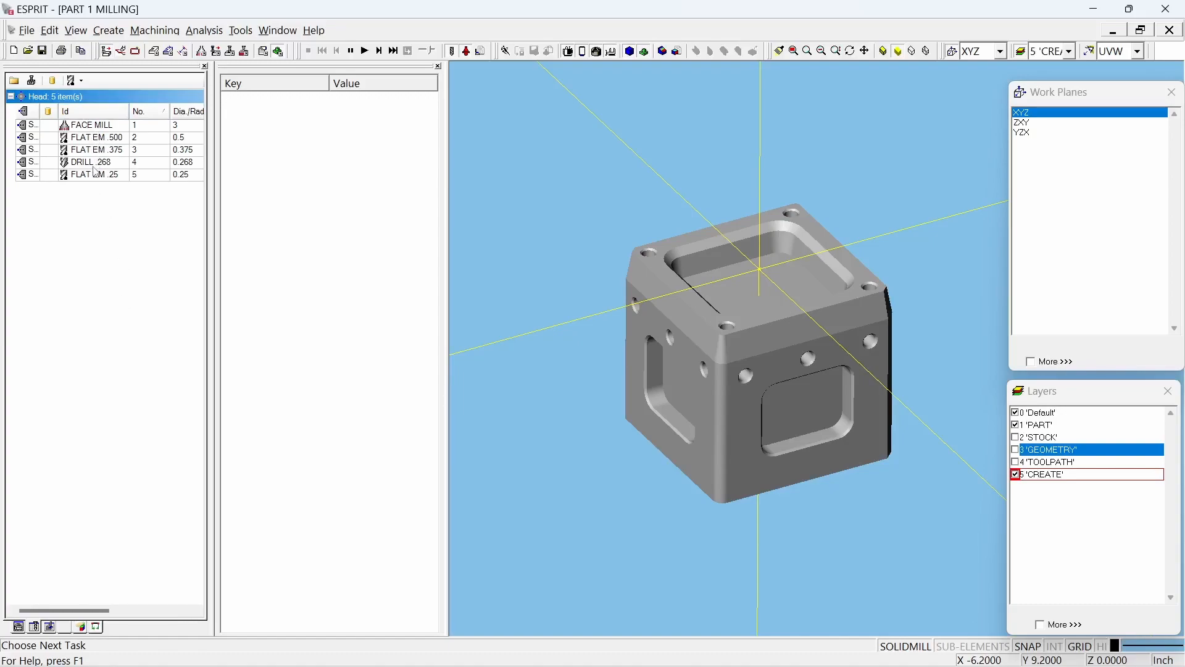
pyautogui.moveTo(100, 177); pyautogui.dragTo(103, 182)
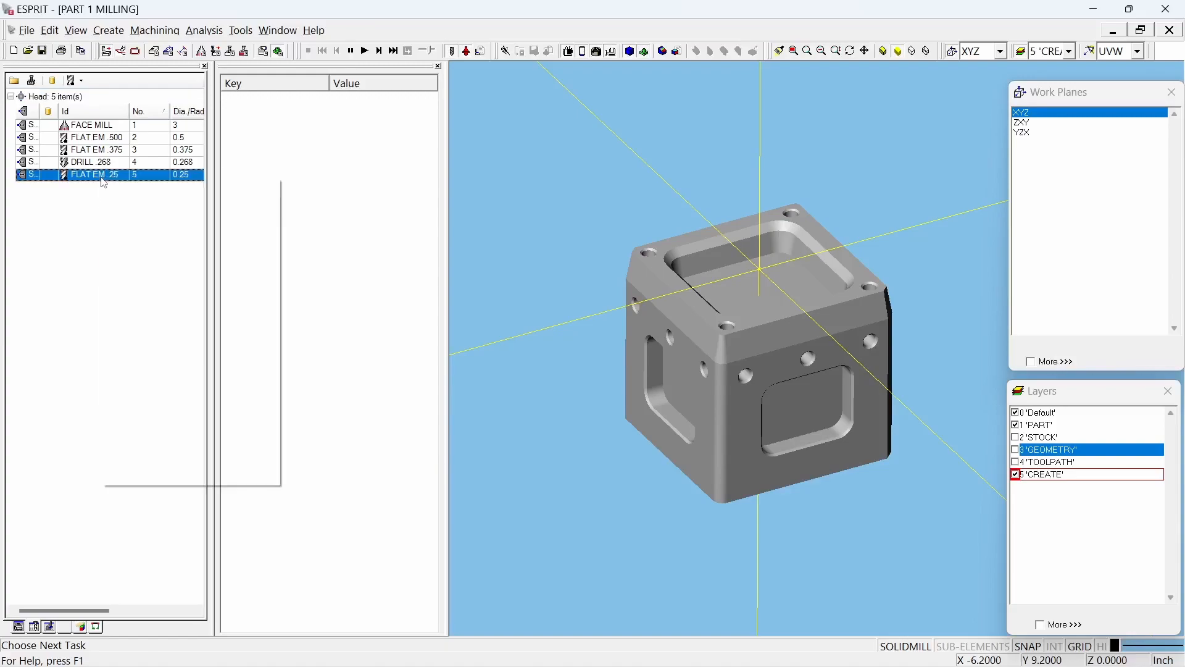
pyautogui.click(141, 265)
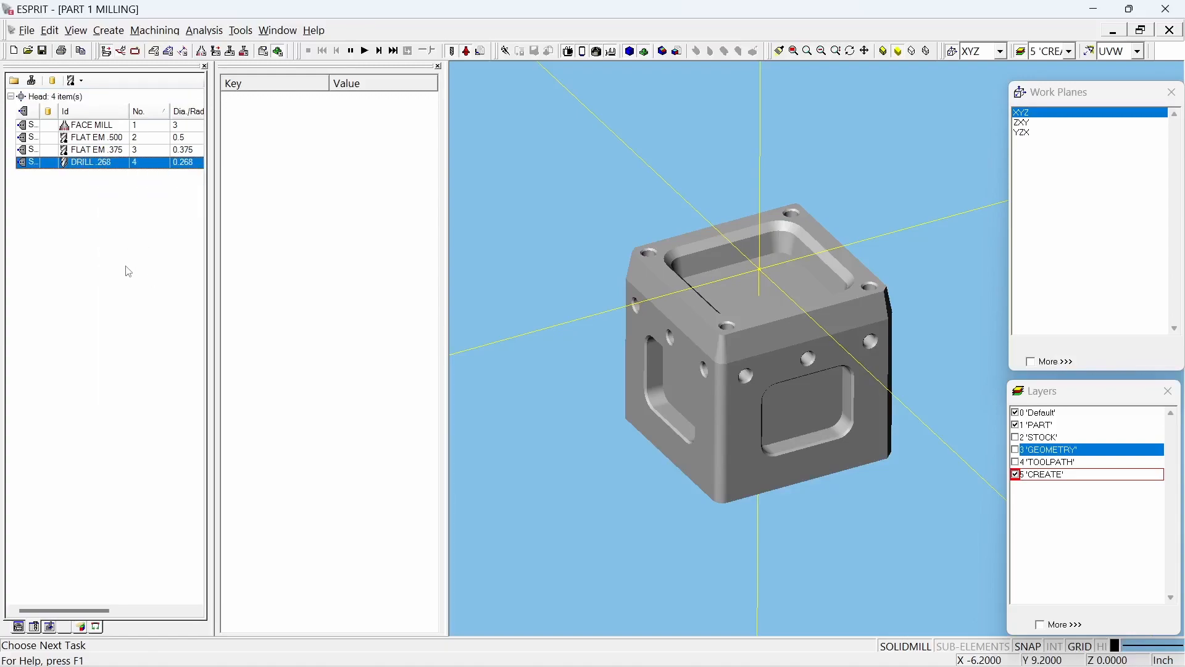
# Step: Start a new end mill as a milling tool and set its tool ID to T5 FLAT EM .25
pyautogui.rightClick(79, 204)
pyautogui.click(7, 214)
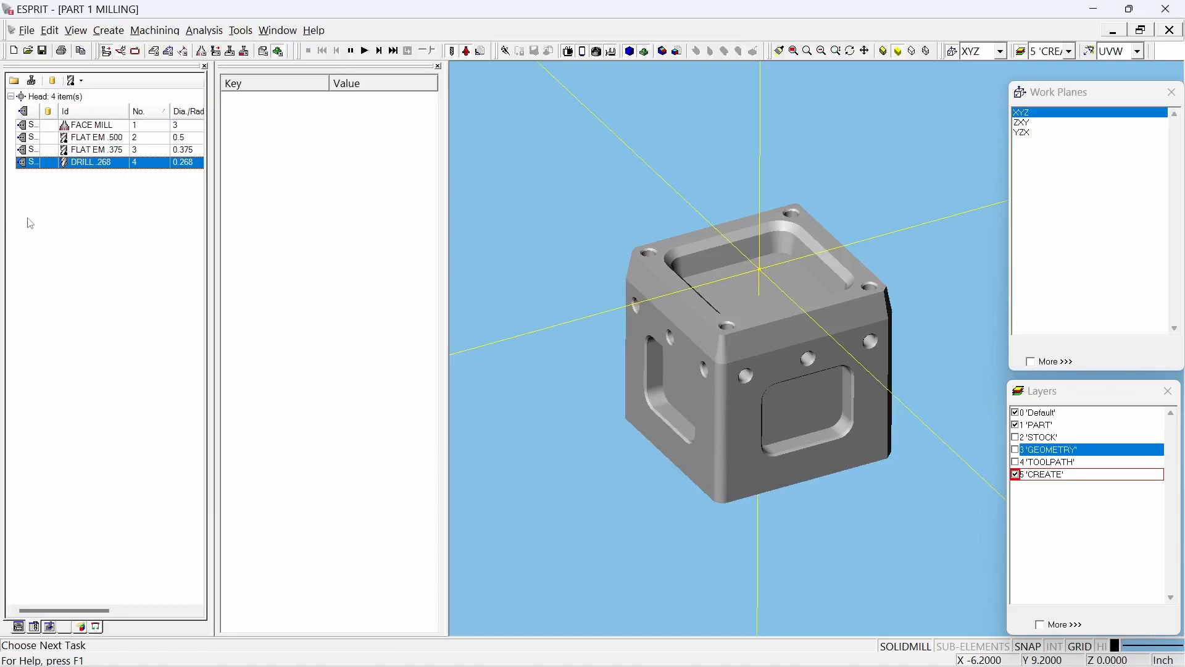
pyautogui.rightClick(115, 242)
pyautogui.moveTo(185, 251)
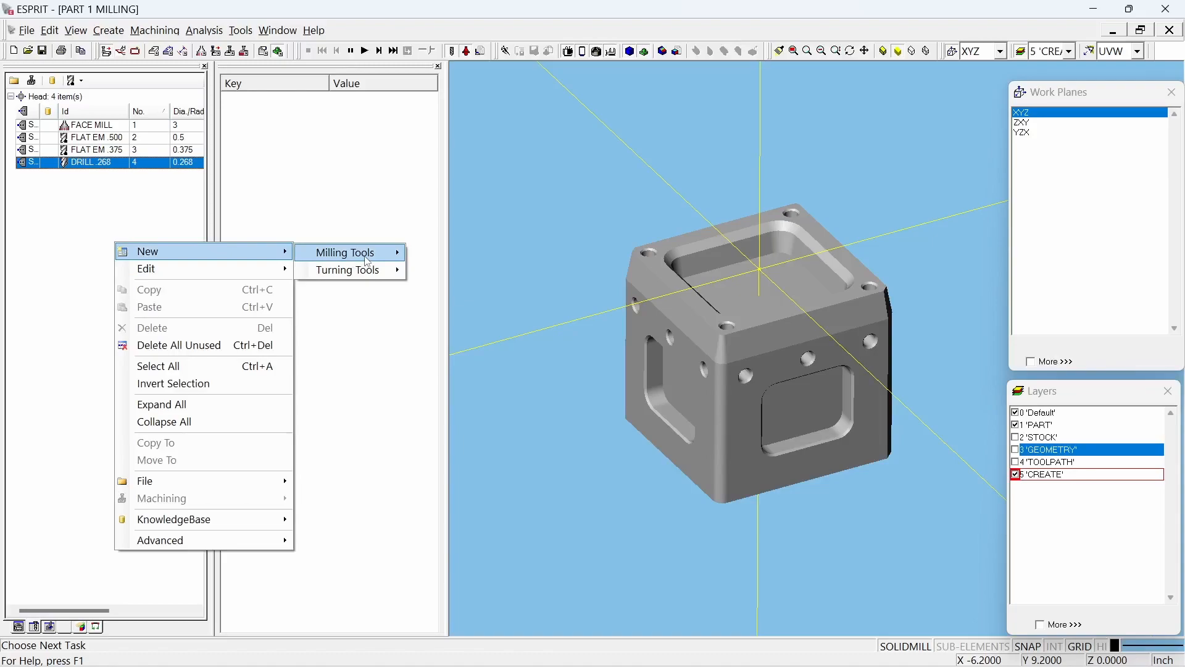
pyautogui.moveTo(368, 262)
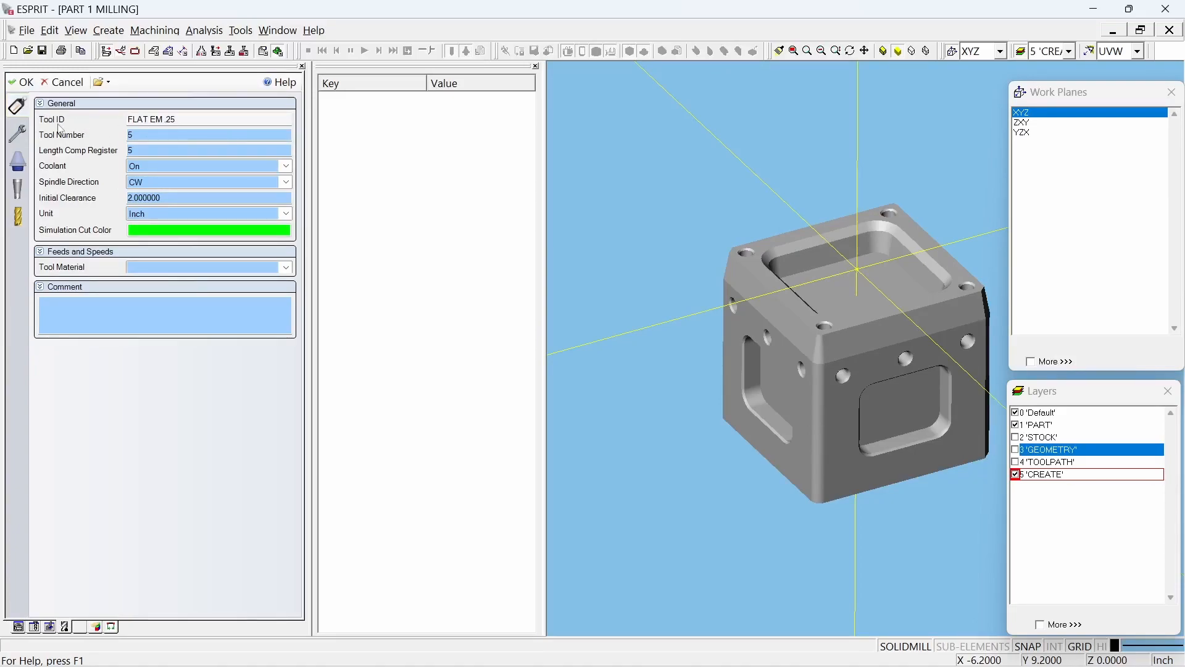
pyautogui.click(135, 120)
pyautogui.write('T5')
# Step: Save the new end mill after reviewing its cutter dimensions, and widen the tool list's Id column
pyautogui.click(17, 217)
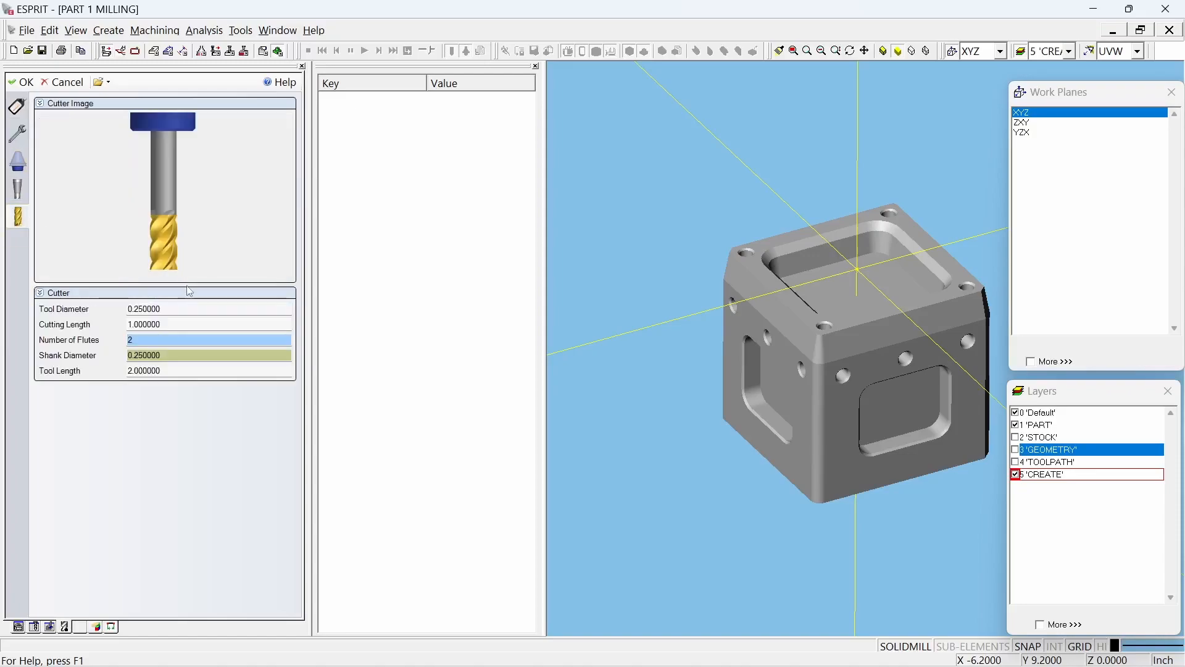
pyautogui.click(196, 307)
pyautogui.click(188, 323)
pyautogui.click(170, 370)
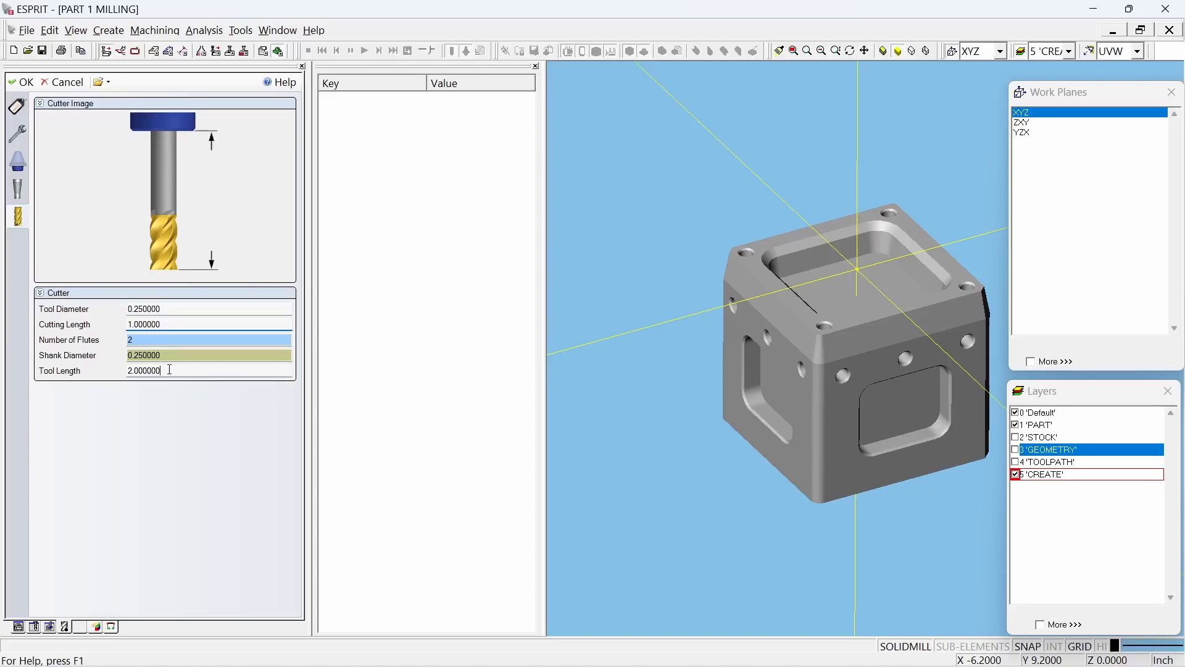
pyautogui.click(21, 82)
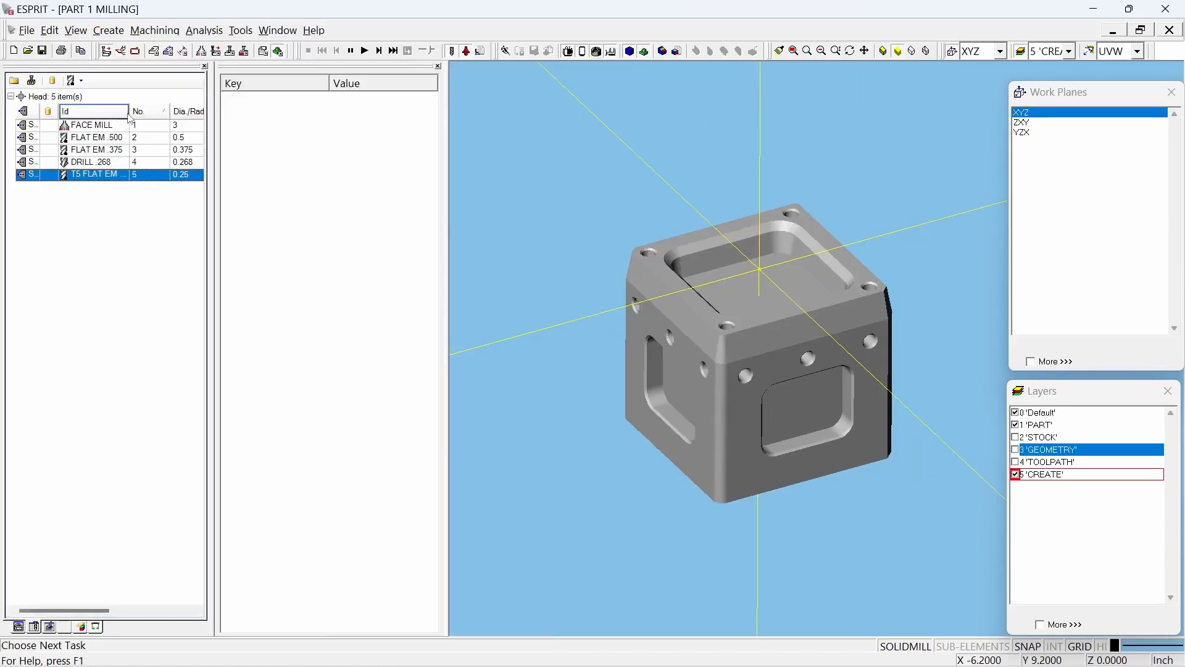
pyautogui.moveTo(130, 111); pyautogui.dragTo(143, 109)
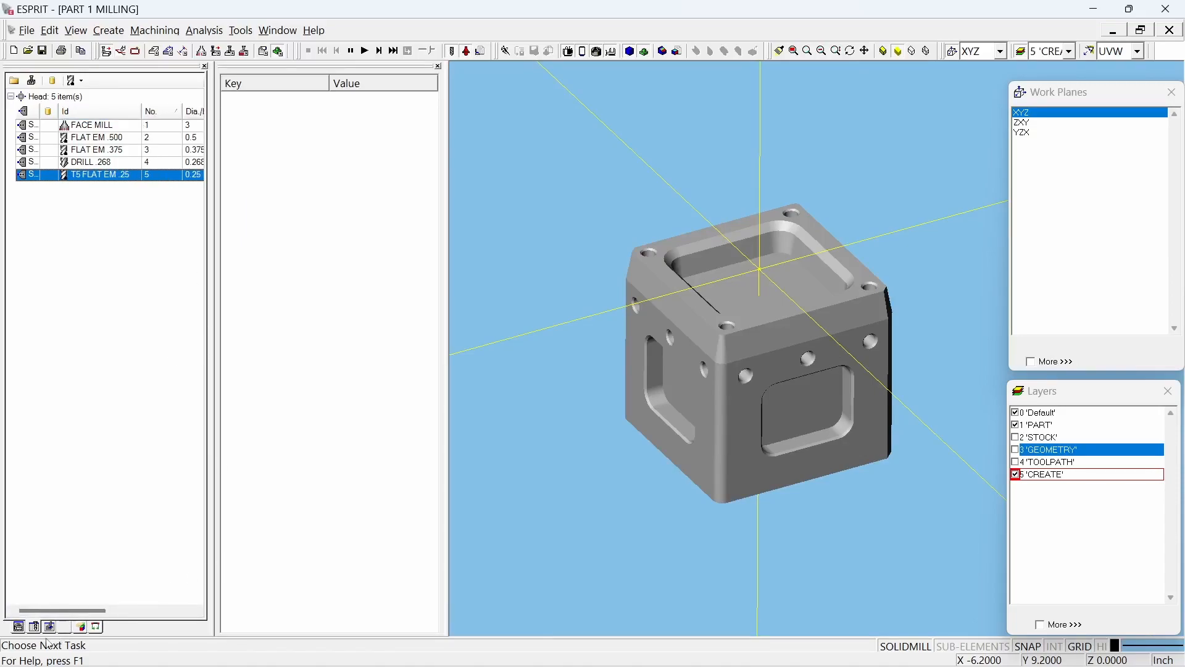
# Step: Isolate STOCK as the only visible, active layer and delete the existing stock block on it
pyautogui.click(18, 626)
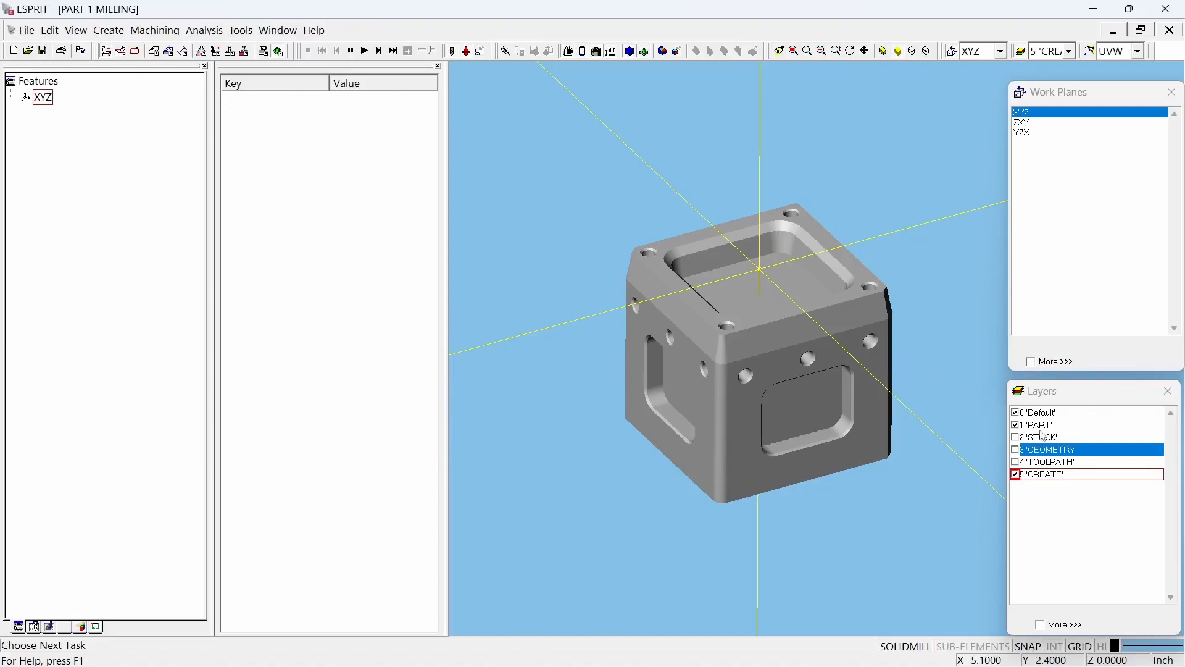
pyautogui.click(1016, 438)
pyautogui.click(1017, 426)
pyautogui.click(1017, 413)
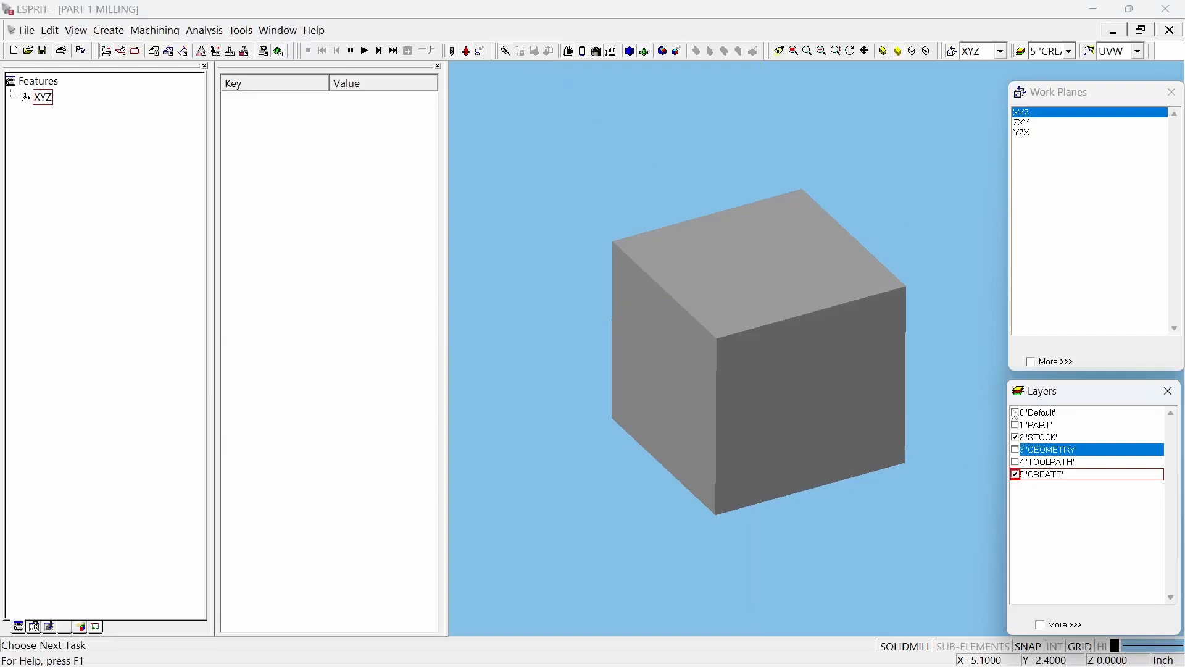
pyautogui.click(1043, 437)
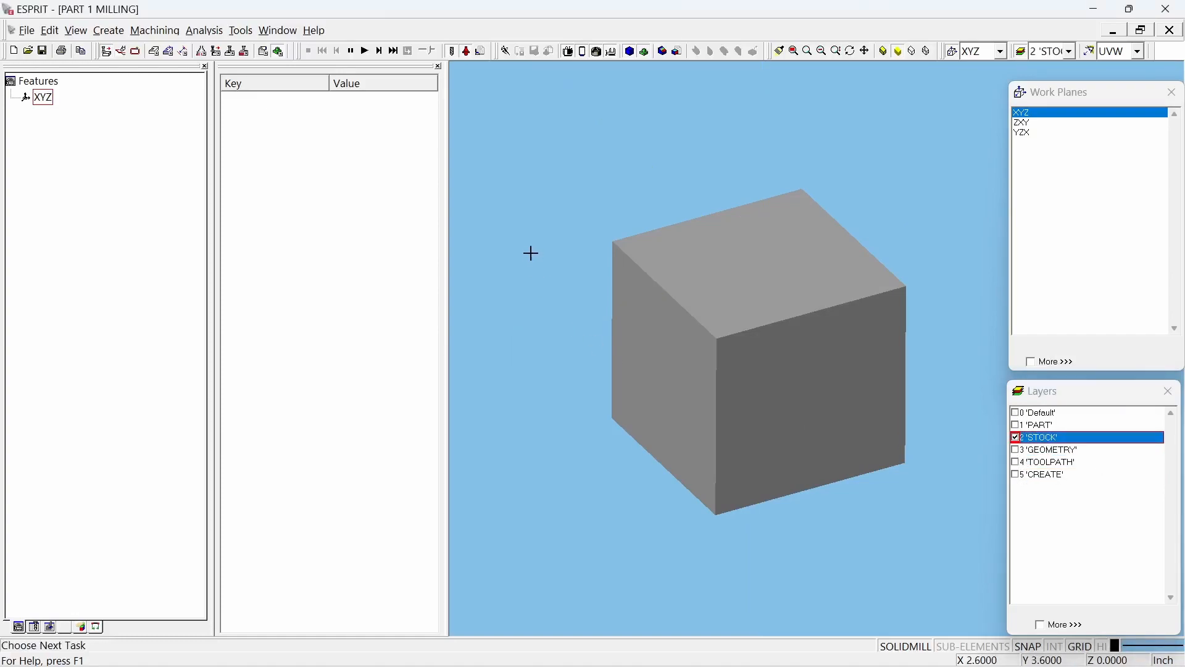
pyautogui.hotkey('ctrl', 'a')
pyautogui.press('Delete')
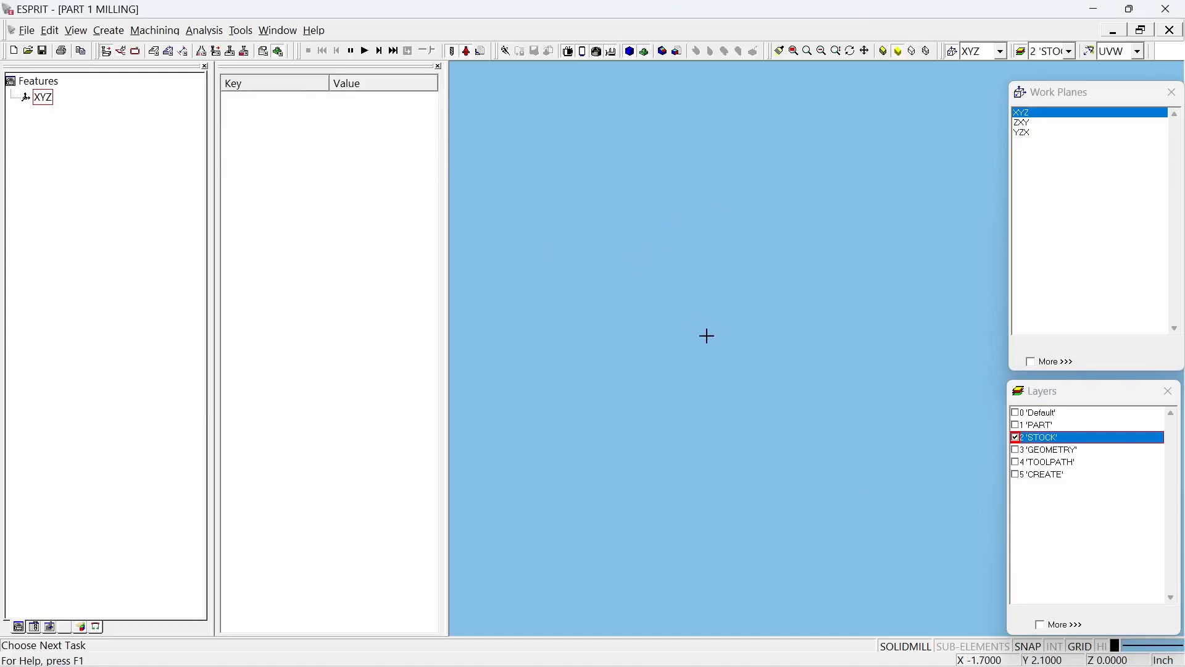
# Step: Turn the PART and Default layers back on and show the part solid in the list of bodies
pyautogui.click(1016, 425)
pyautogui.click(1016, 413)
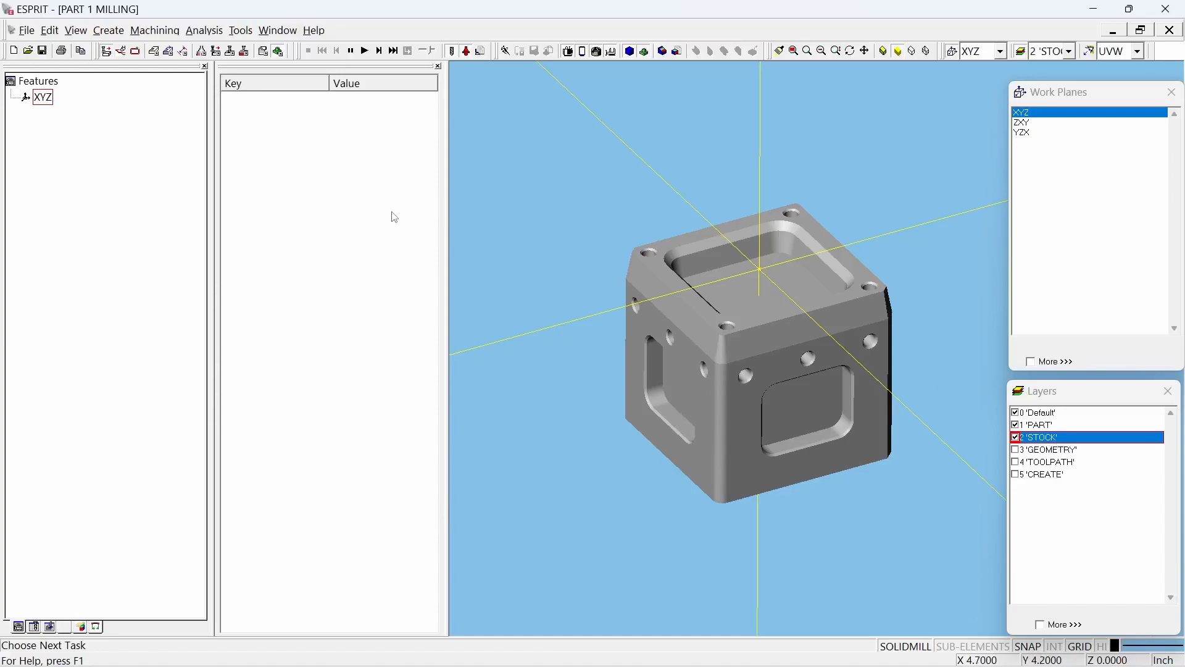
pyautogui.click(783, 378)
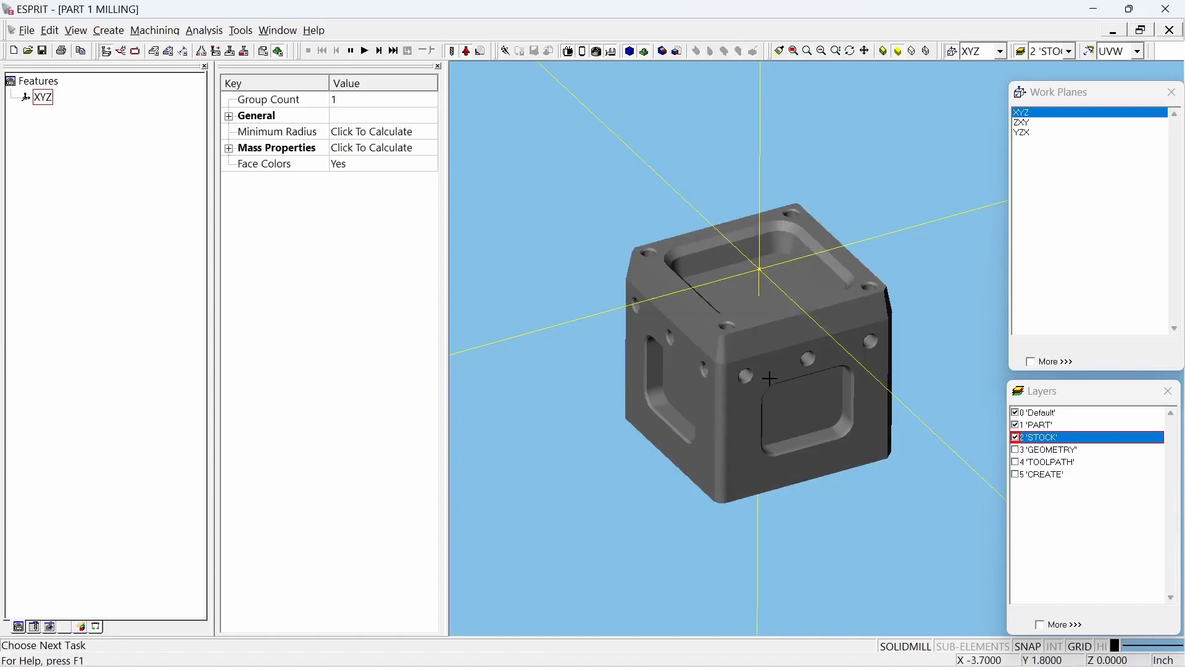
pyautogui.click(86, 630)
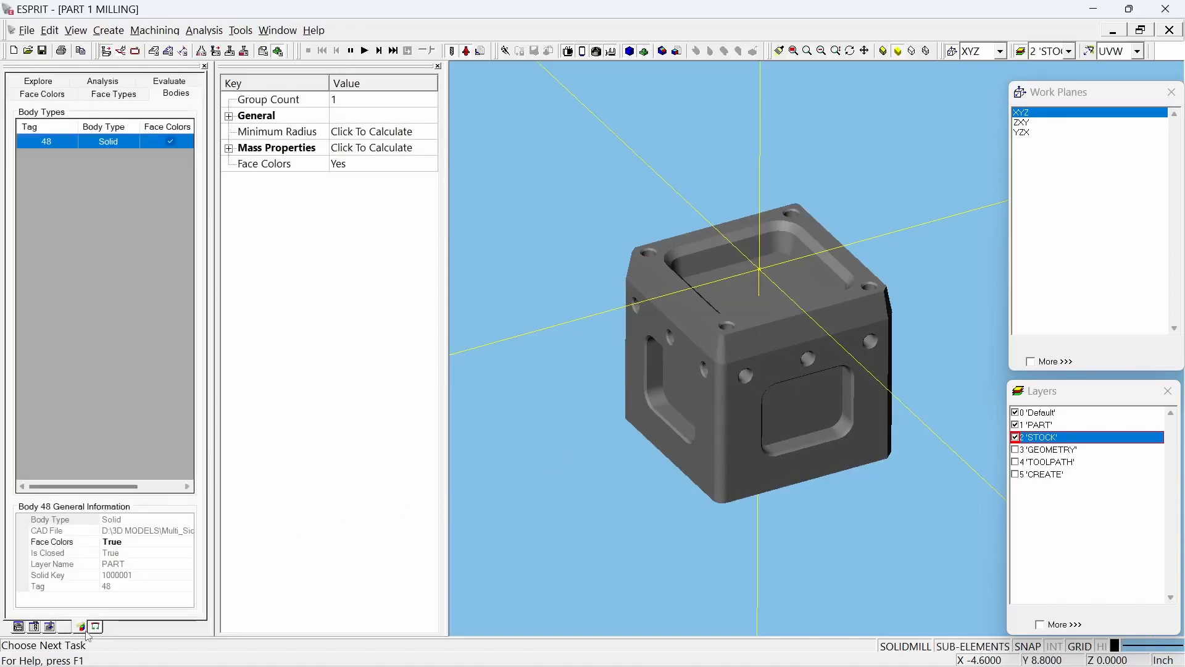
# Step: Create a bounding solid around the part with margins of 0.125 on X, Y and Z, added as simulation stock
pyautogui.rightClick(81, 387)
pyautogui.click(56, 364)
pyautogui.rightClick(85, 297)
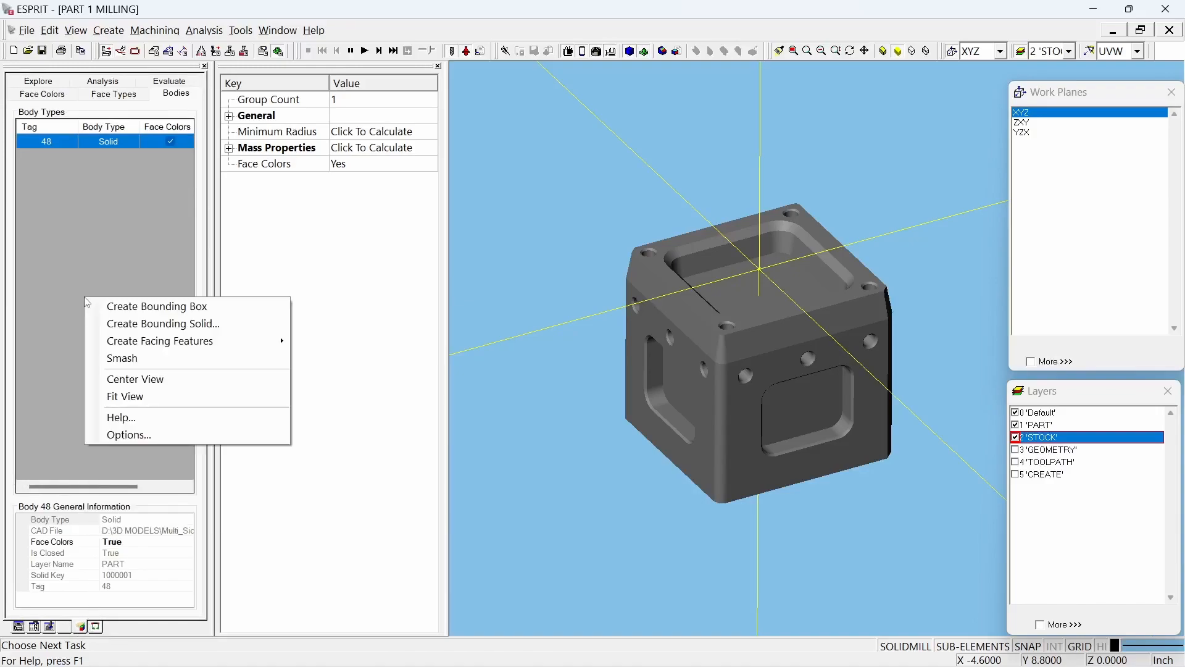
pyautogui.click(184, 325)
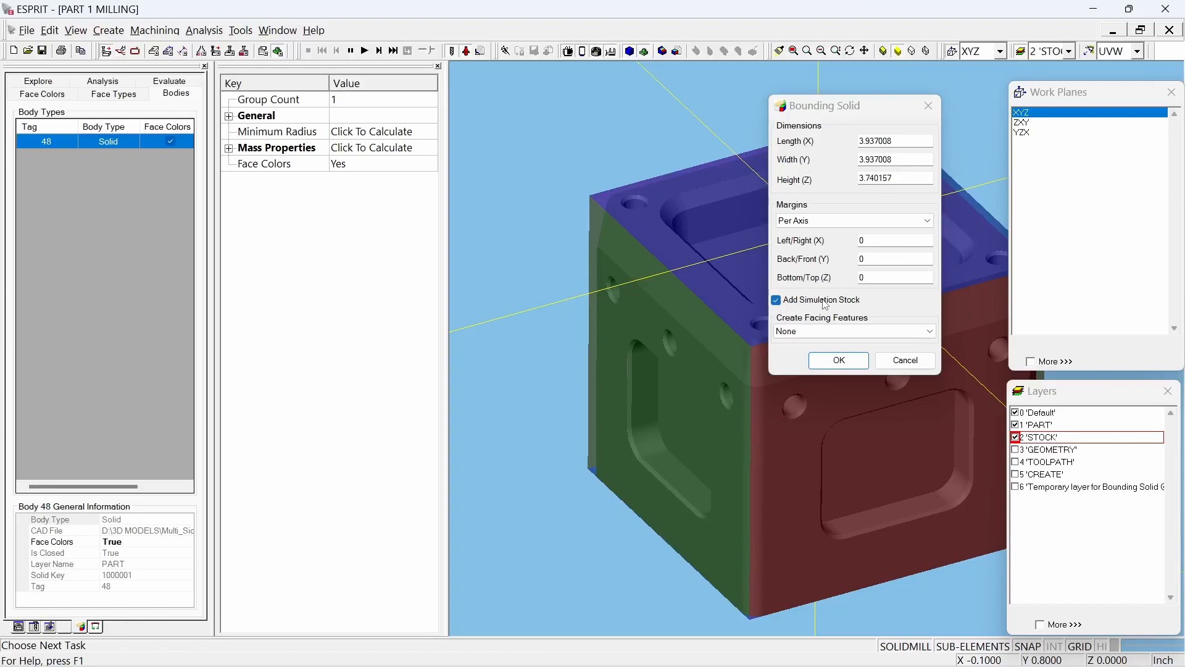
pyautogui.click(879, 240)
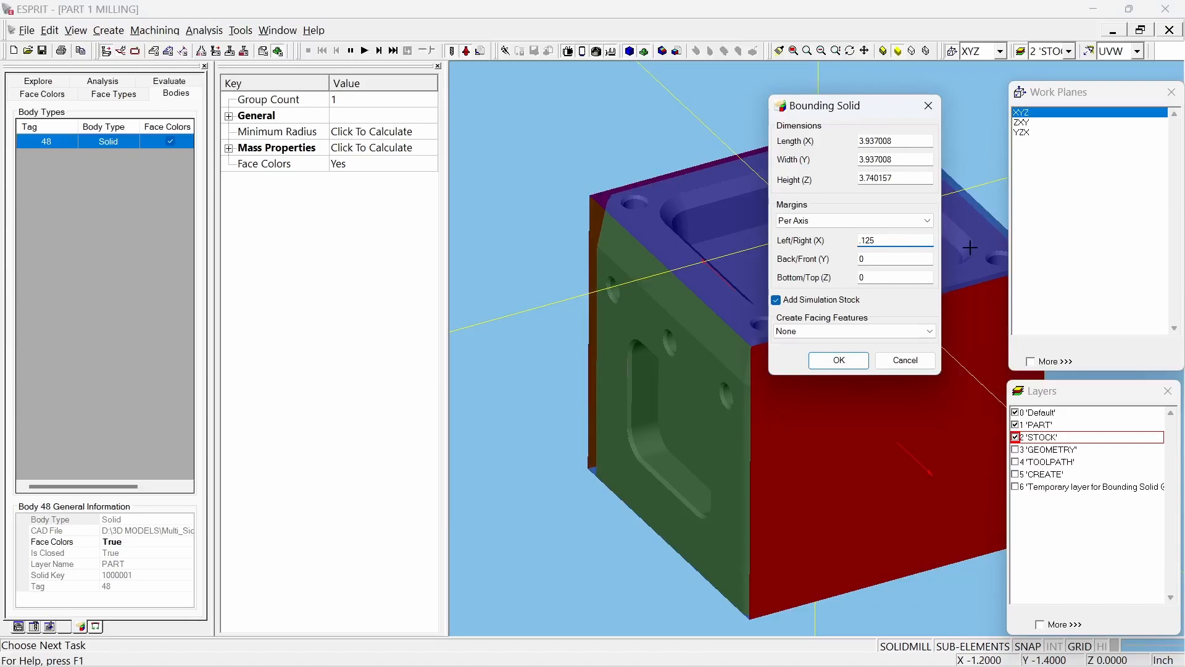
pyautogui.click(912, 264)
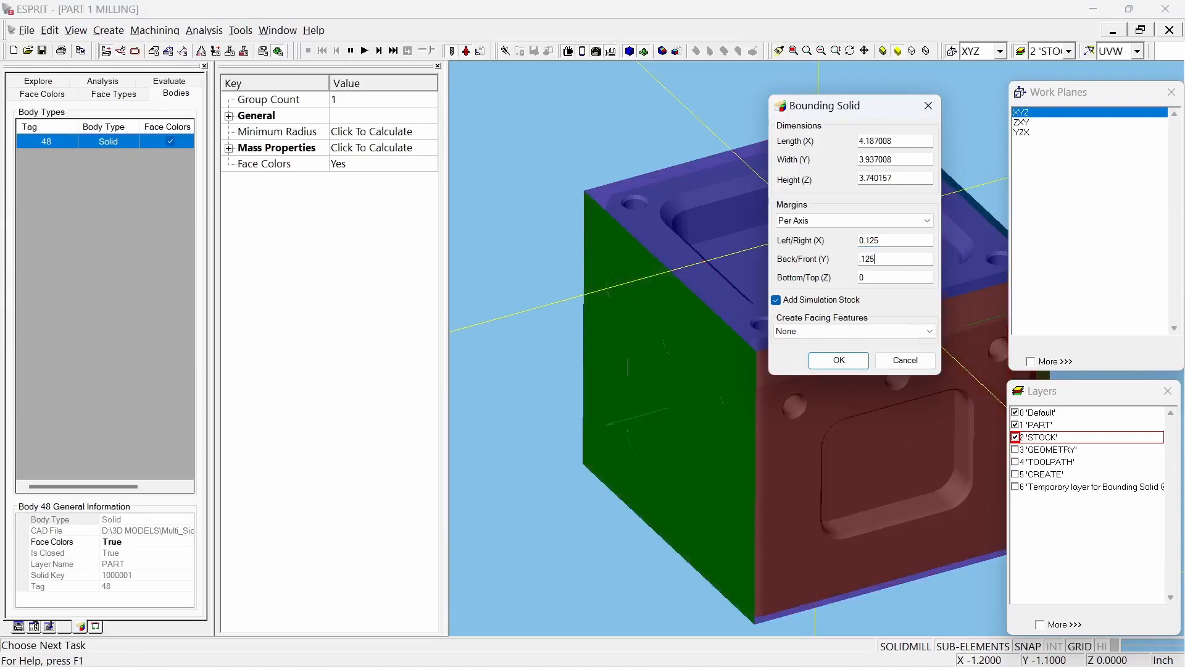
pyautogui.click(870, 278)
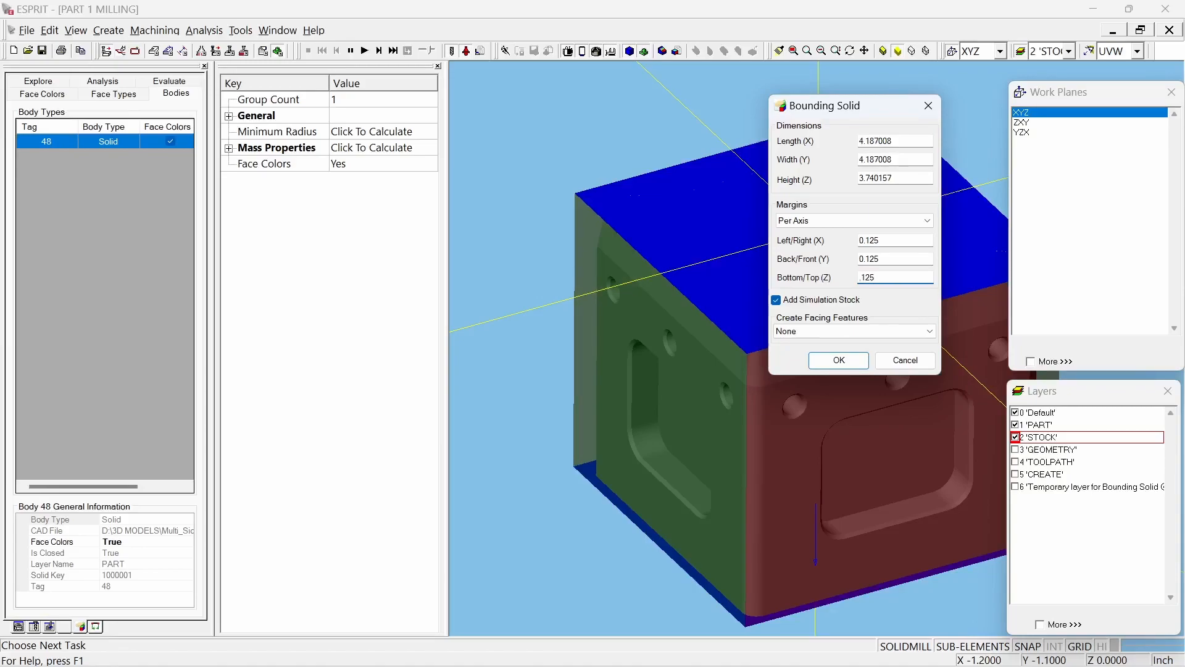
pyautogui.click(851, 363)
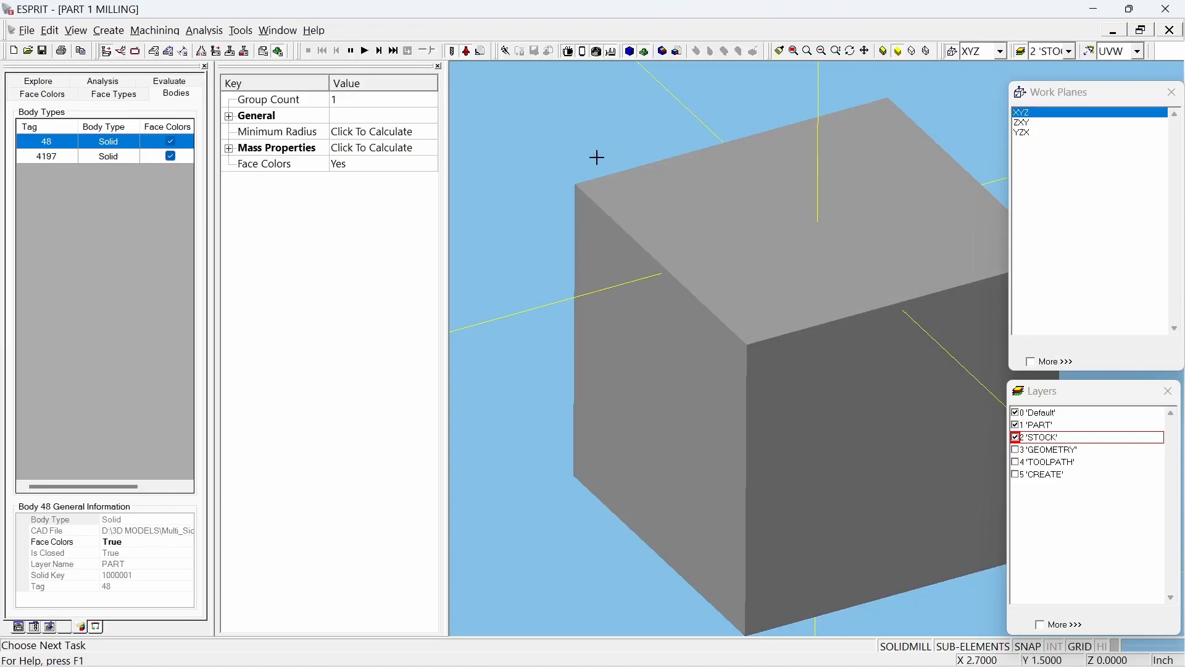
# Step: Hide the STOCK layer, make CREATE the active layer and return to the feature list
pyautogui.click(1015, 437)
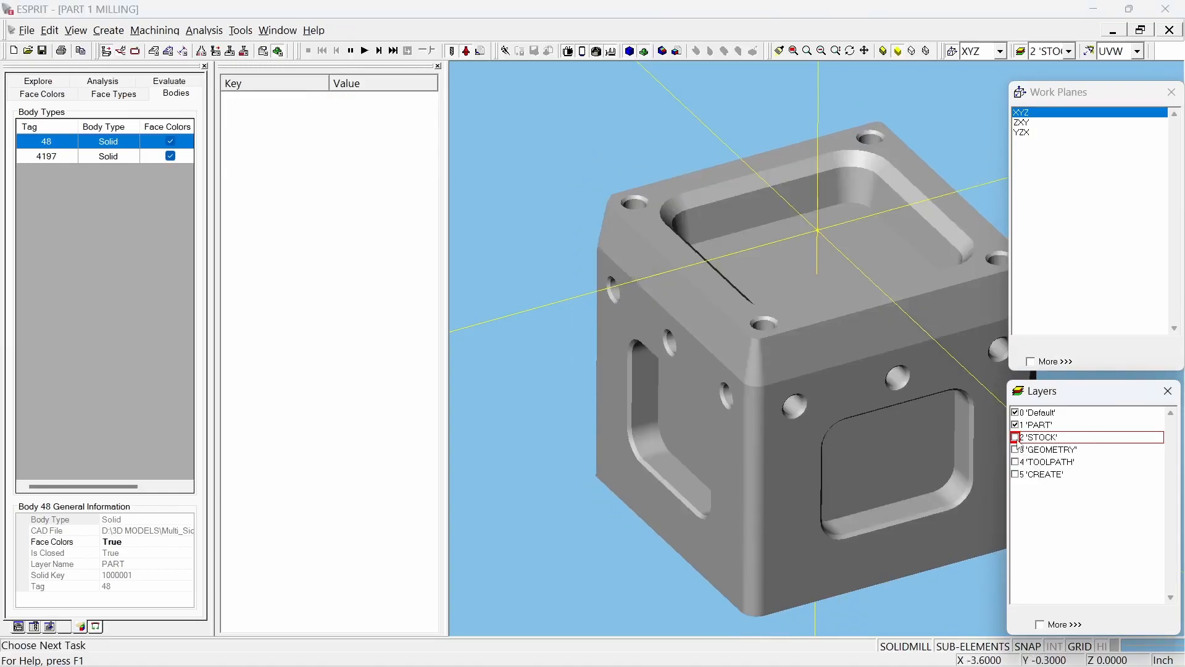
pyautogui.click(1052, 474)
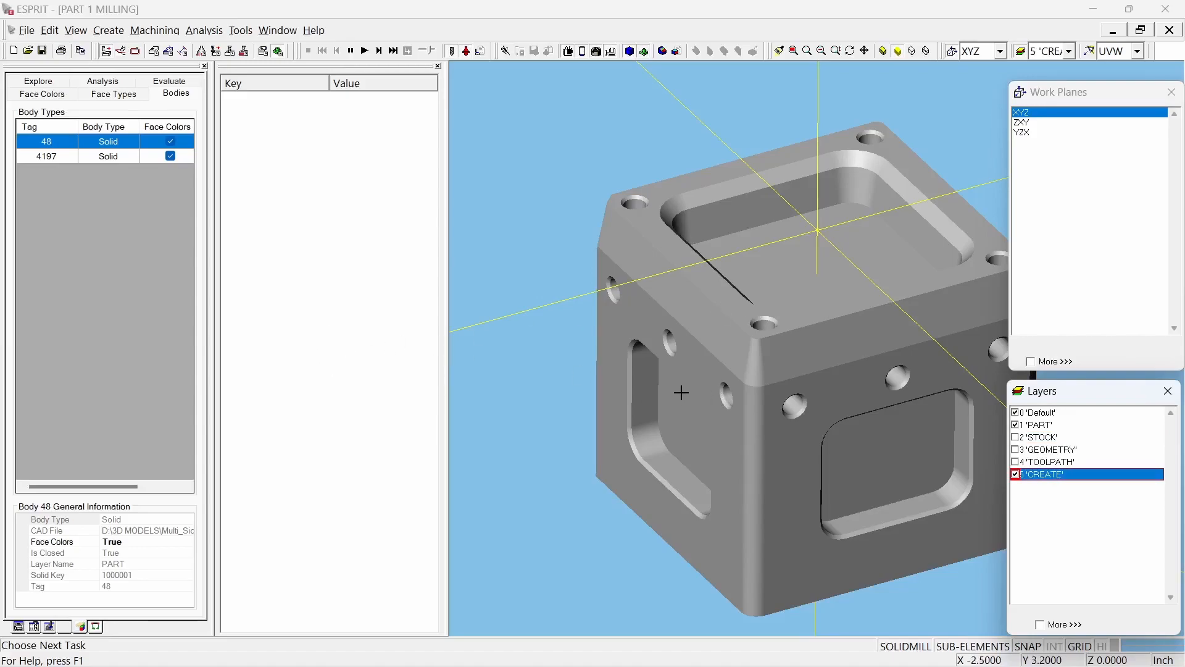
pyautogui.click(20, 626)
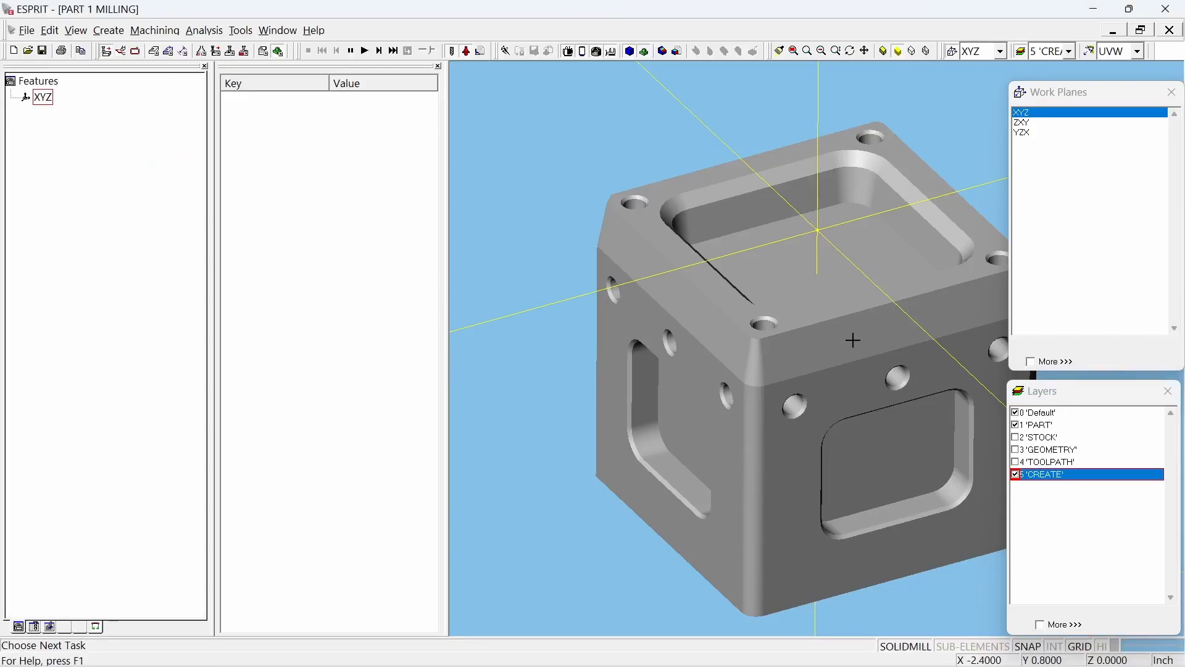
# Step: Display the UVW axis at the part origin
pyautogui.scroll(1, 890, 293)
pyautogui.scroll(-2, 852, 300)
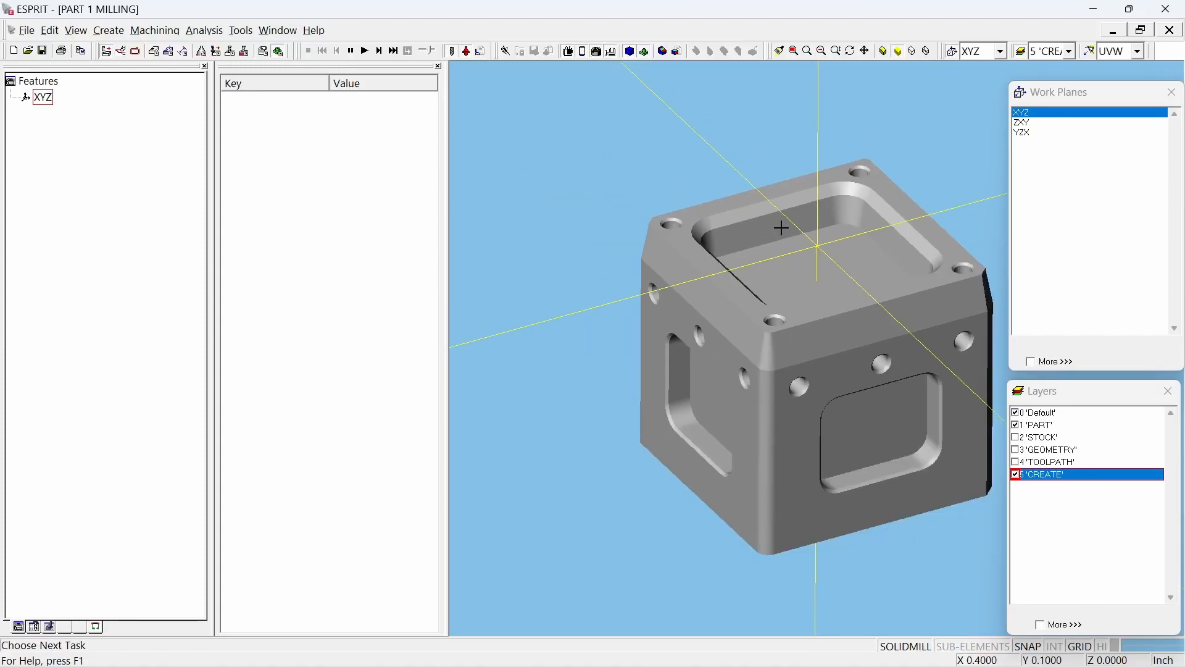
pyautogui.click(77, 32)
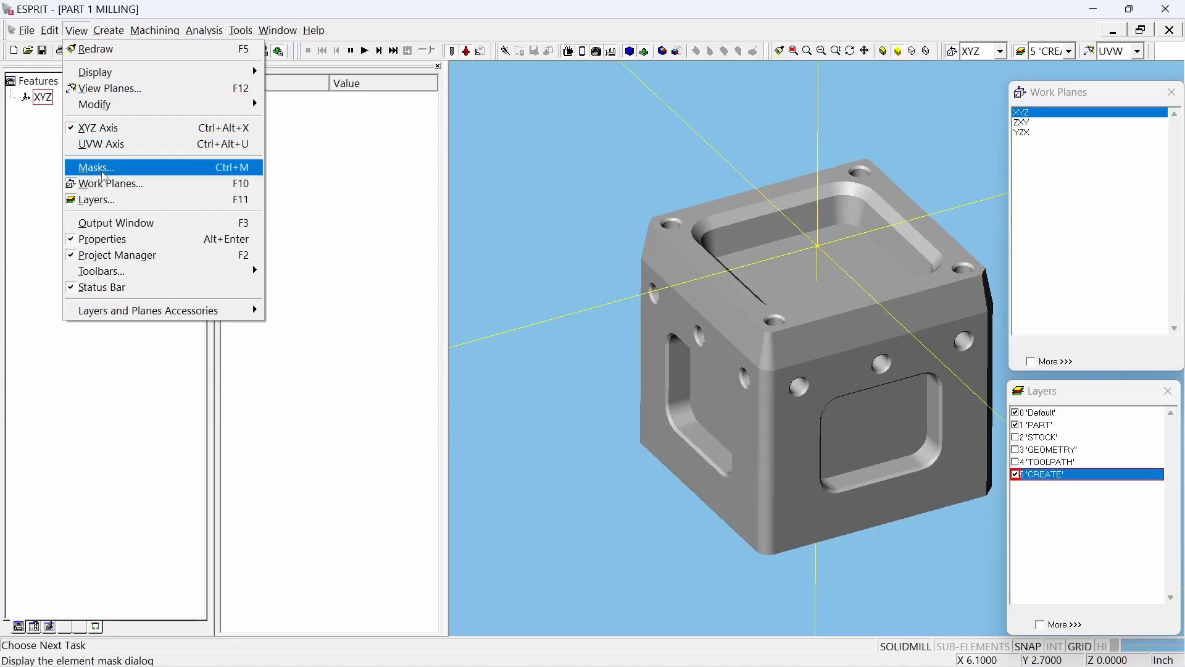
pyautogui.click(99, 144)
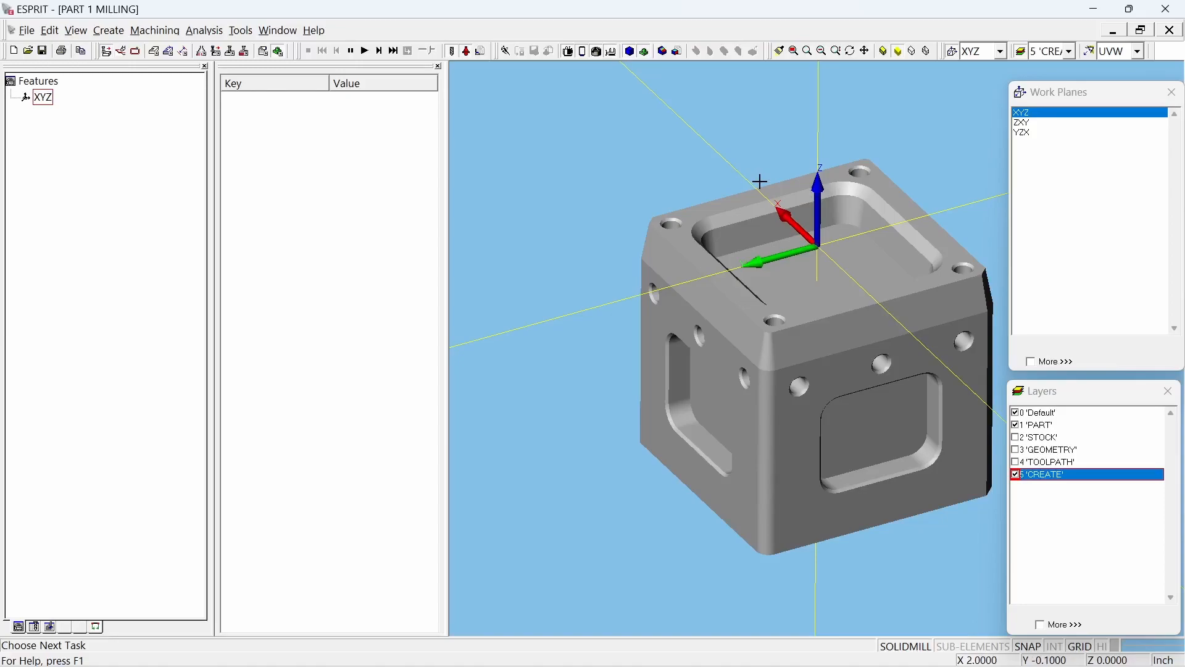
pyautogui.click(1139, 55)
pyautogui.click(1117, 83)
pyautogui.scroll(2, 524, 349)
pyautogui.scroll(-5, 524, 350)
pyautogui.moveTo(829, 397); pyautogui.dragTo(878, 400, button='middle')
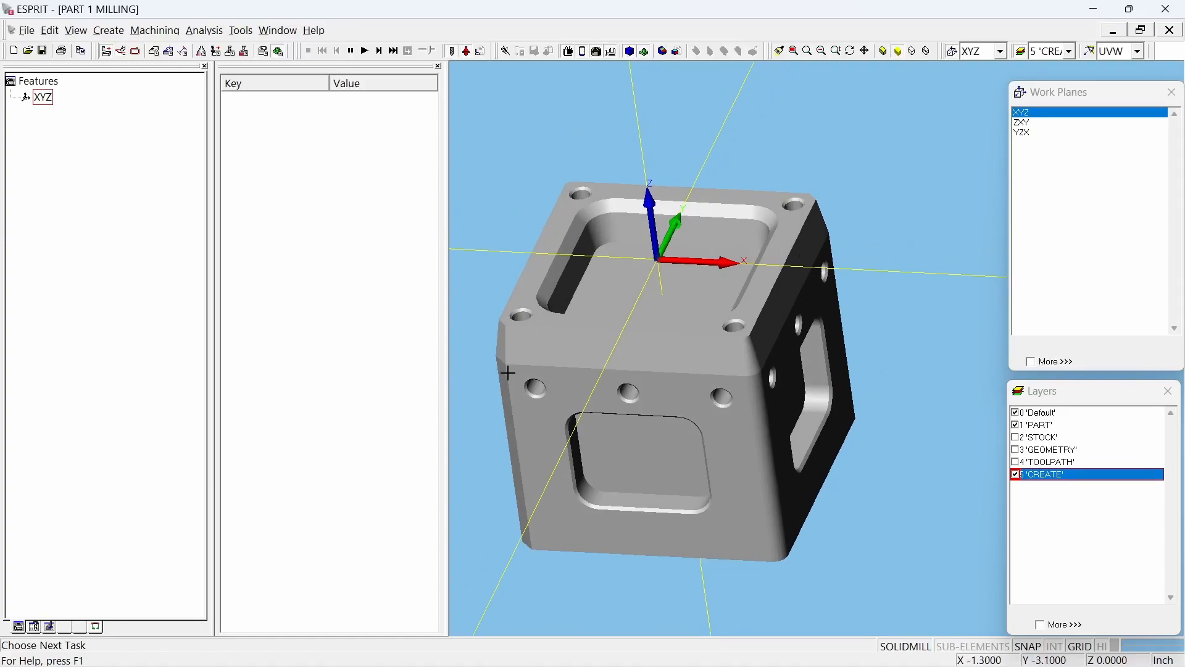
# Step: Turn on the sub-elements and HI selection modes and select the part's top face
pyautogui.click(529, 281)
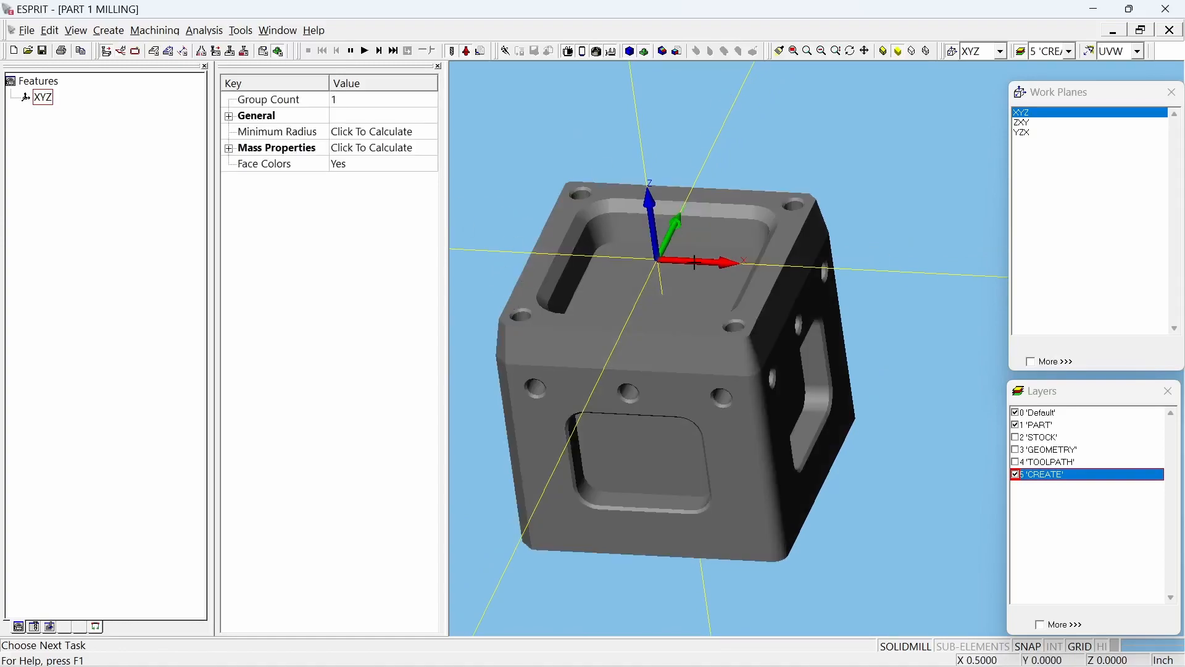
pyautogui.click(809, 175)
pyautogui.click(807, 168)
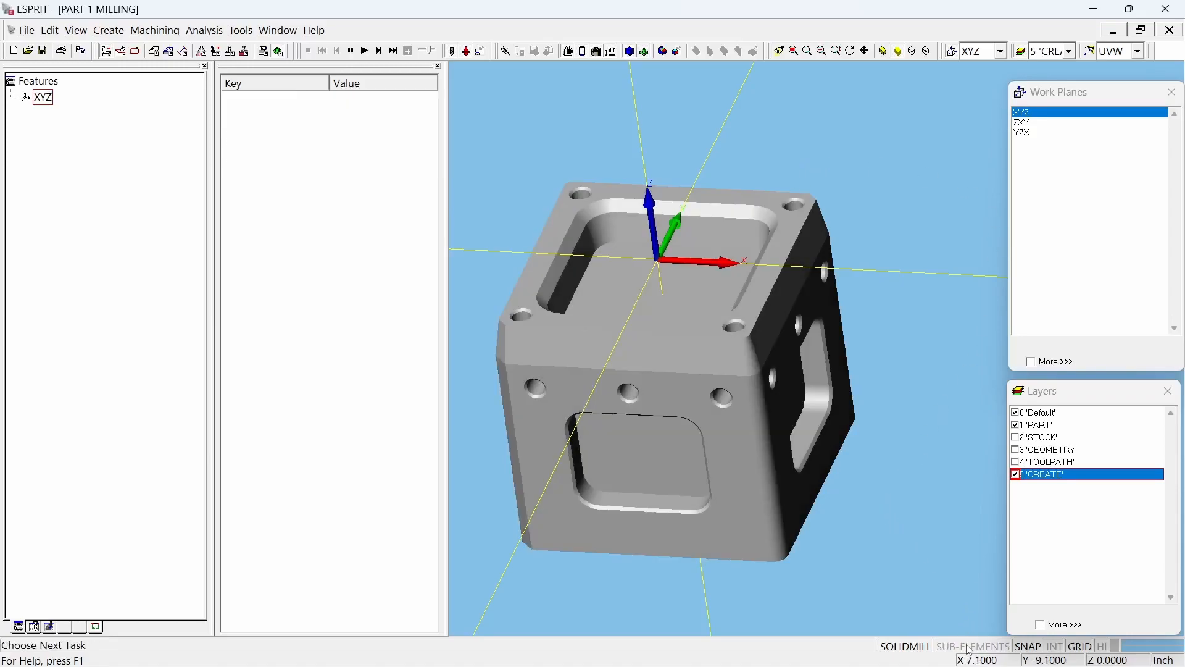
pyautogui.click(560, 223)
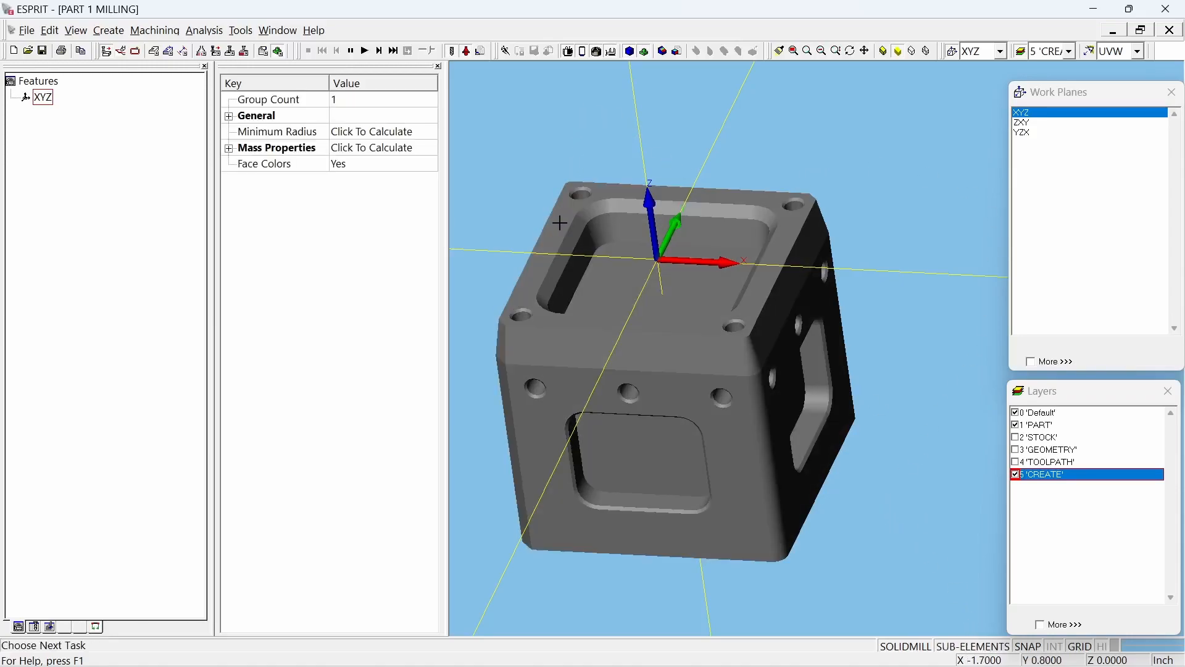
pyautogui.click(817, 163)
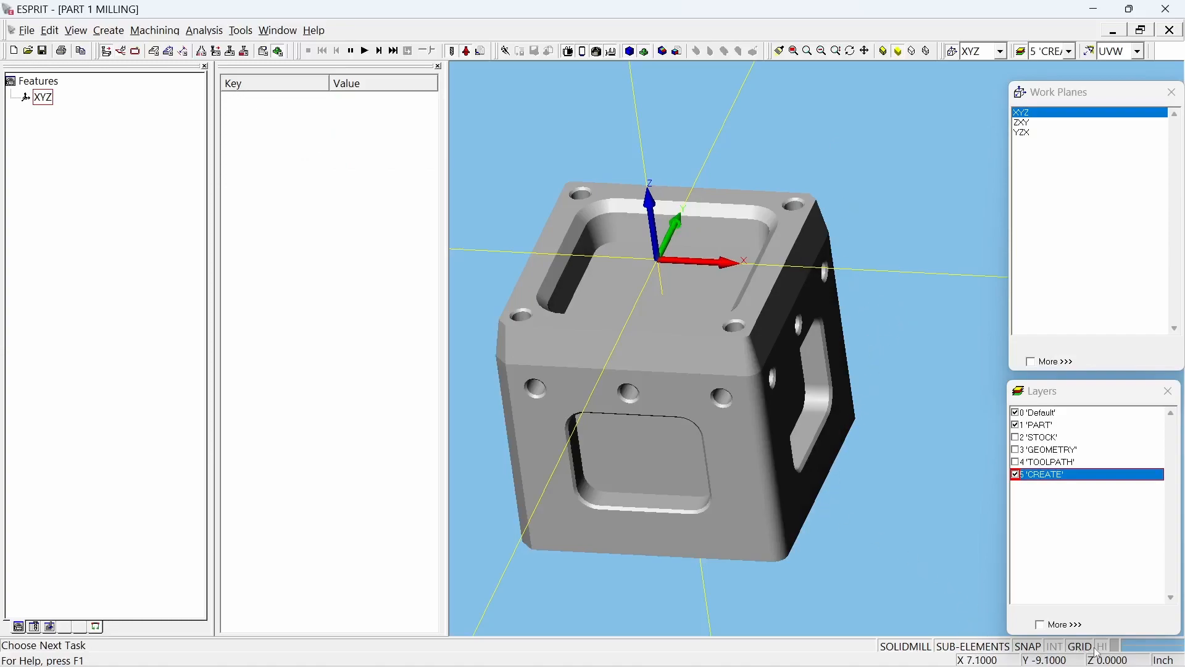
pyautogui.click(553, 226)
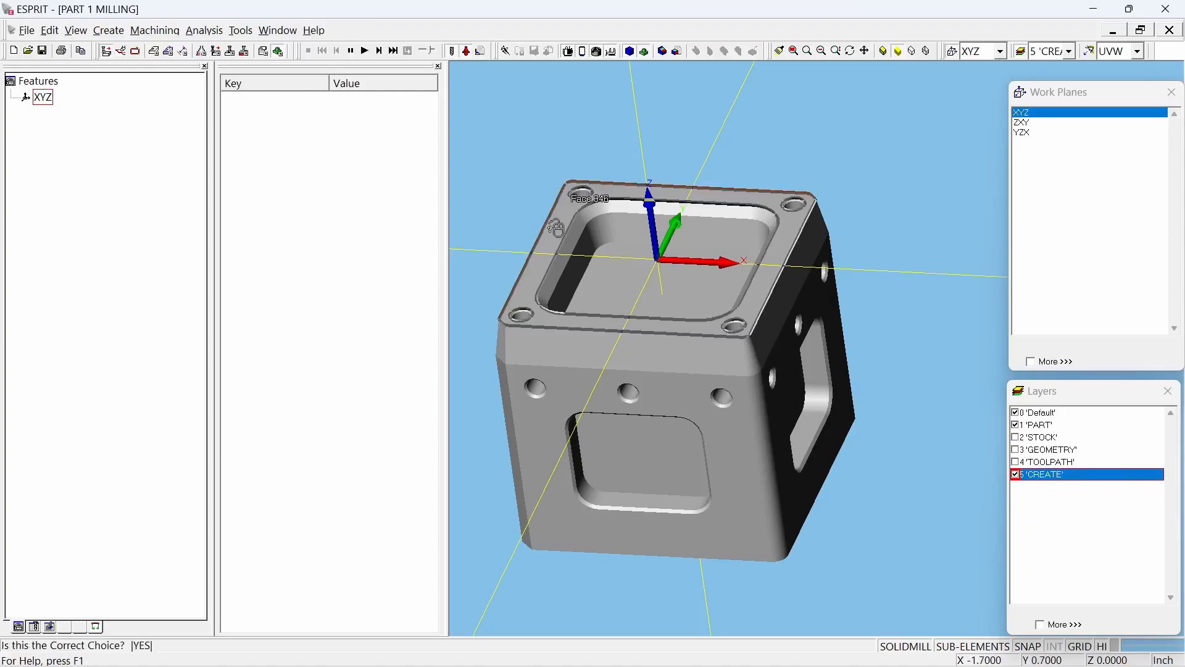
pyautogui.click(534, 292)
# Step: Start a SolidMill Traditional facing operation on the top face and check its tool, speed and feed settings
pyautogui.click(168, 31)
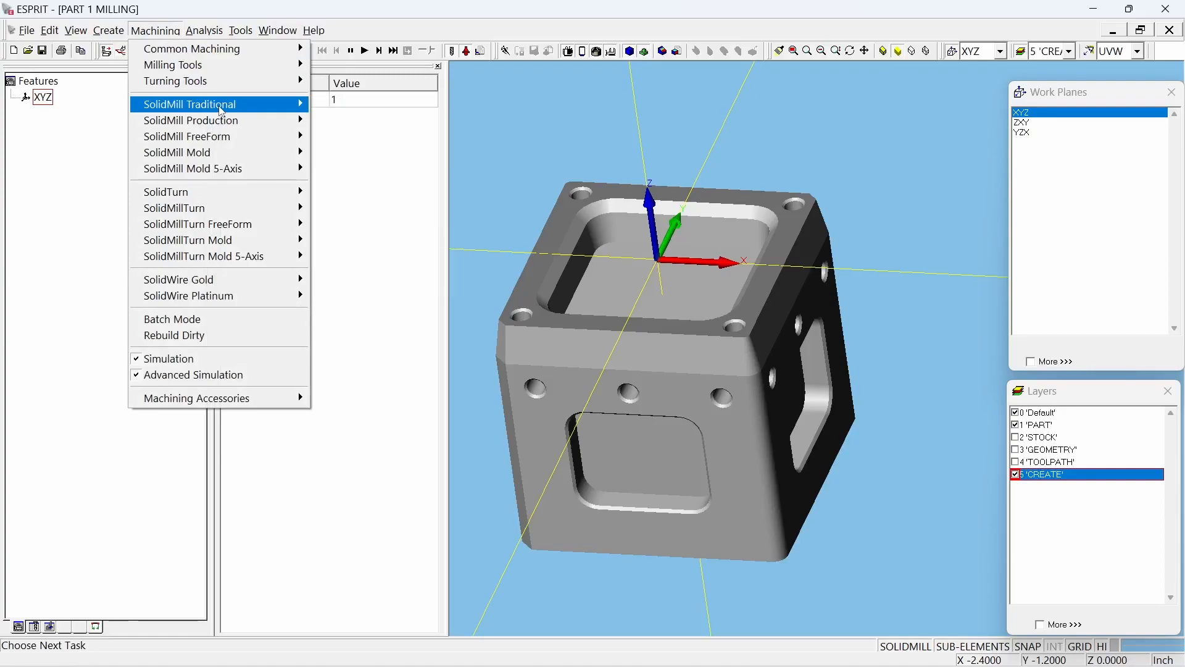
pyautogui.moveTo(226, 111)
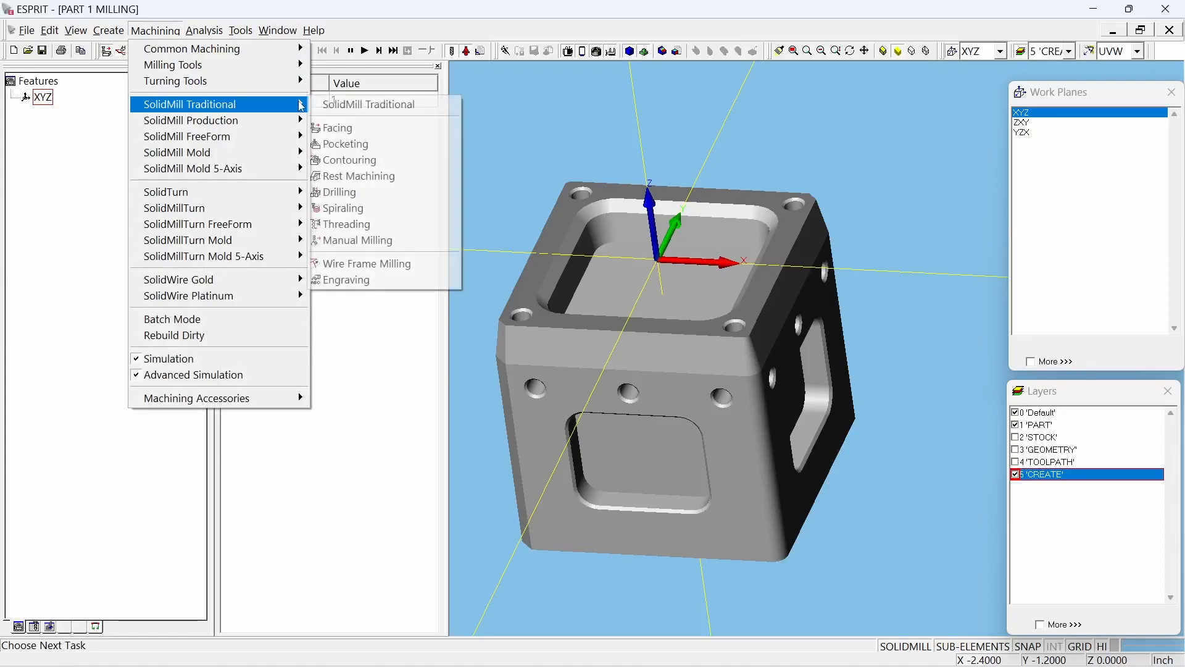
pyautogui.click(342, 130)
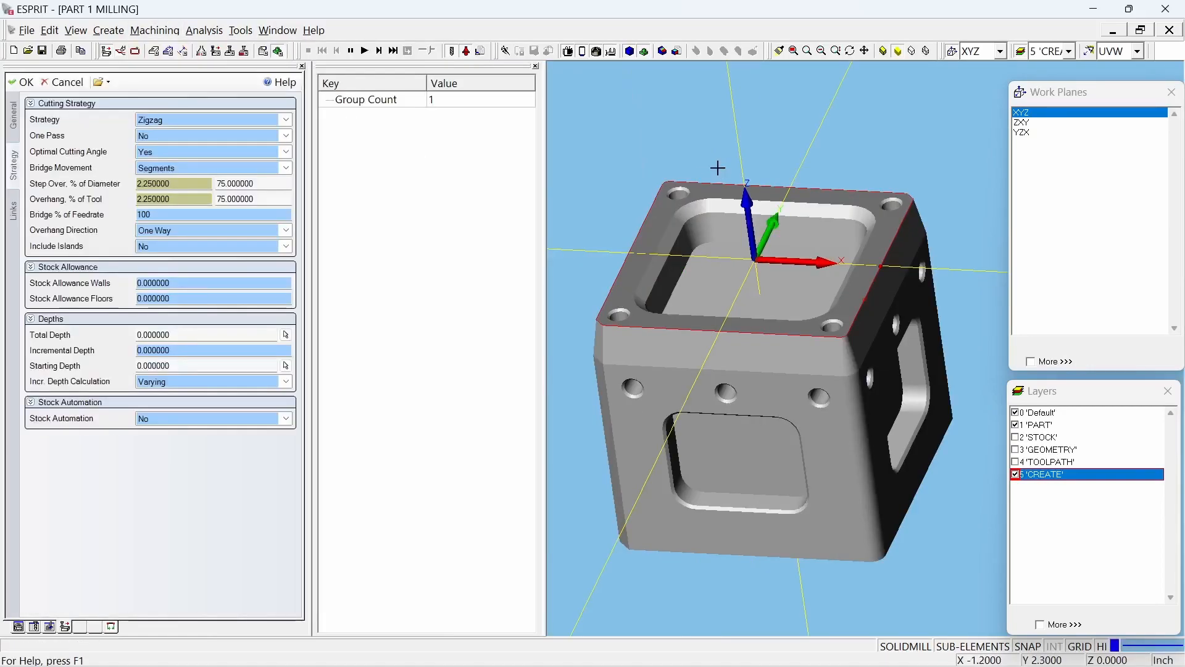
pyautogui.click(17, 121)
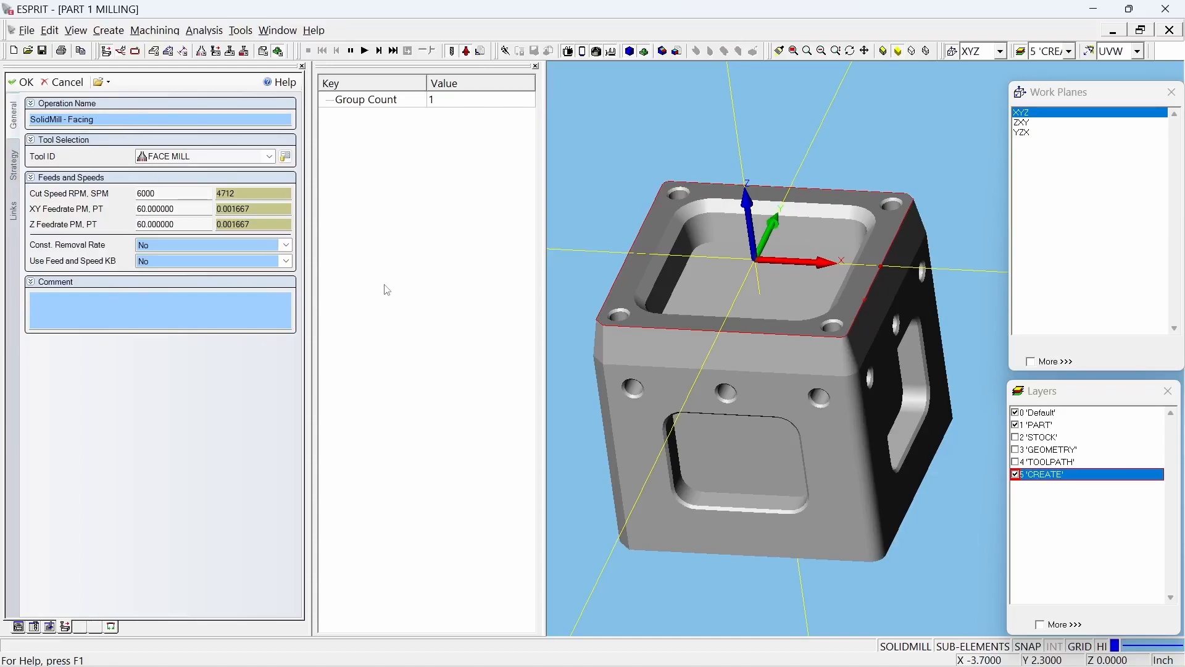
pyautogui.click(180, 192)
# Step: Create the facing operation with the Zigzag strategy, step over at 80% of diameter and overhang at 80% of tool
pyautogui.click(15, 166)
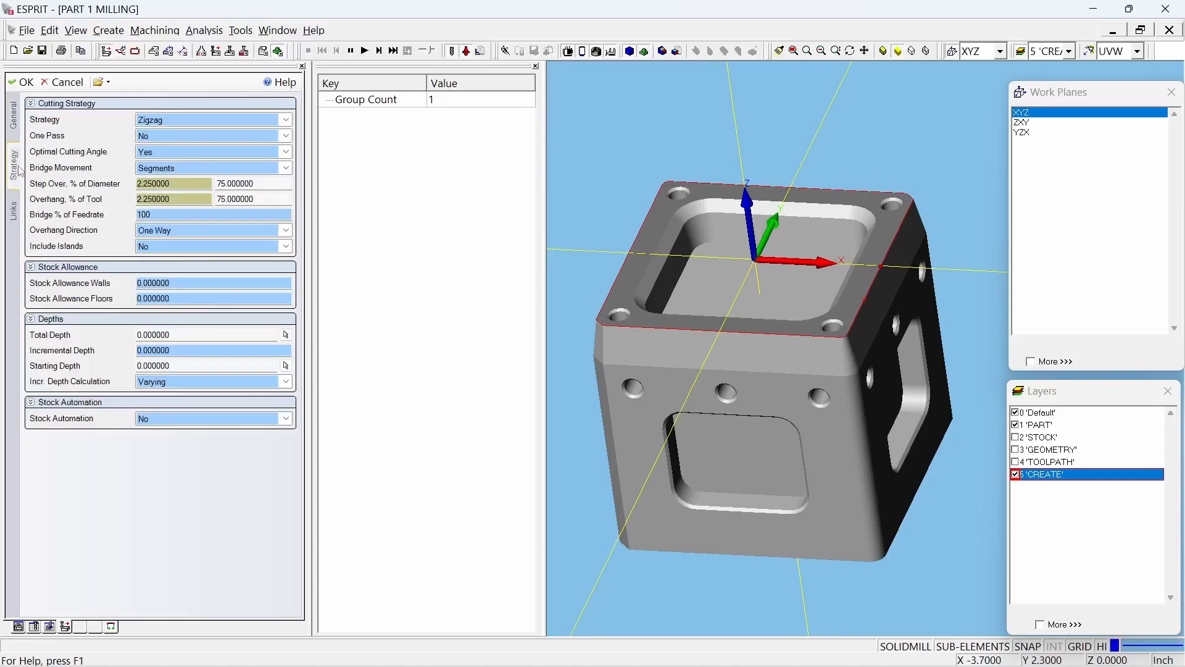
pyautogui.click(190, 120)
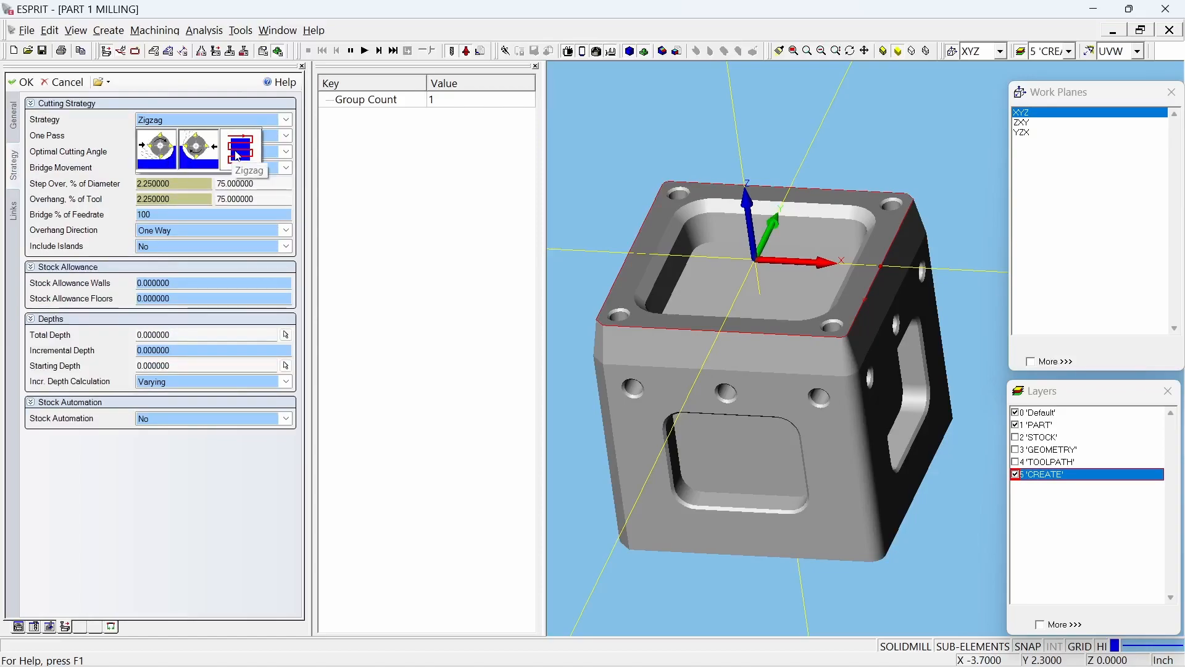
pyautogui.click(238, 157)
pyautogui.click(254, 184)
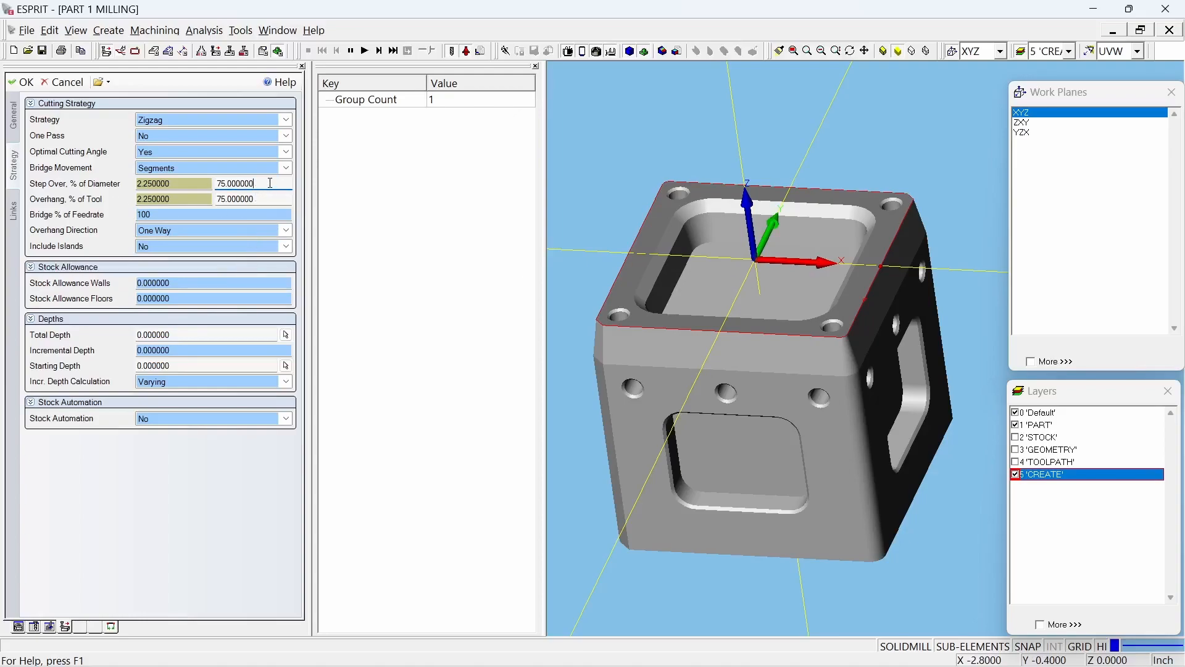
pyautogui.write('80')
pyautogui.press('Tab')
pyautogui.write('8')
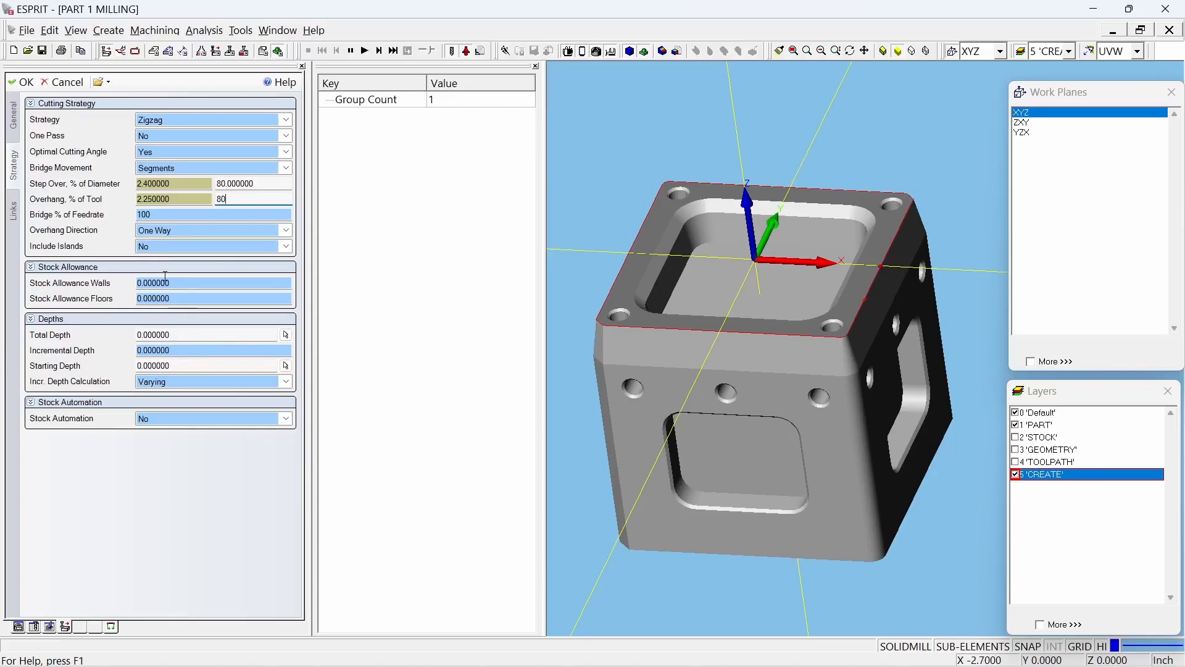
pyautogui.click(176, 297)
pyautogui.click(20, 81)
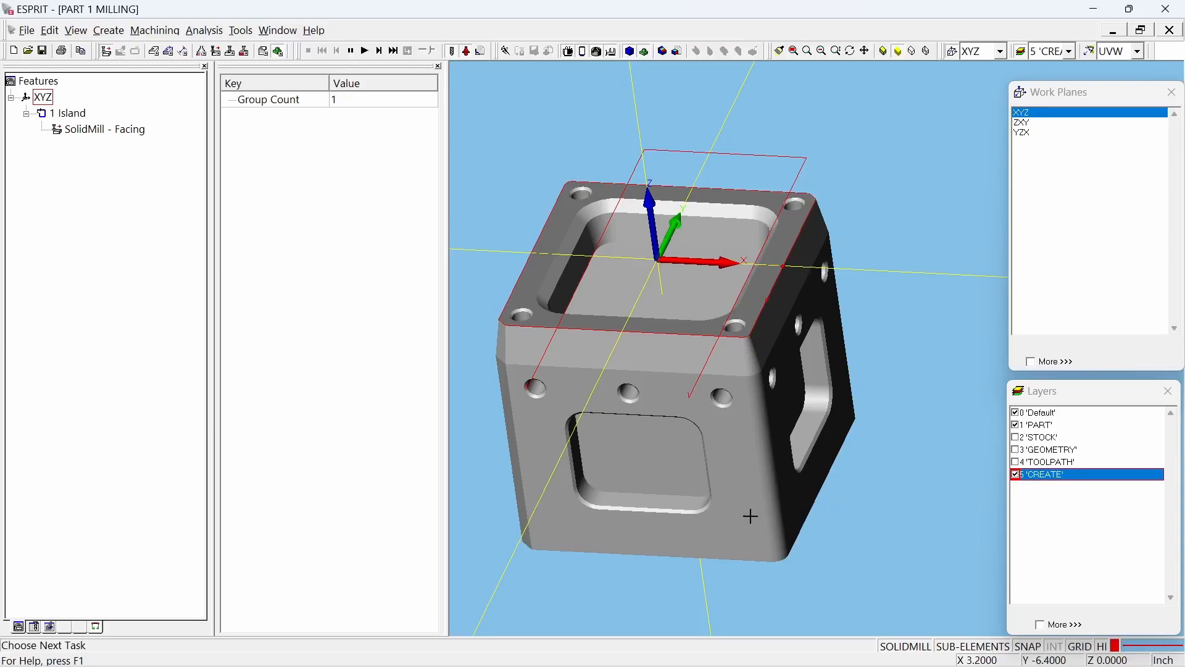
# Step: Select the four corner holes on the part's top face
pyautogui.moveTo(765, 528); pyautogui.dragTo(610, 412, button='middle')
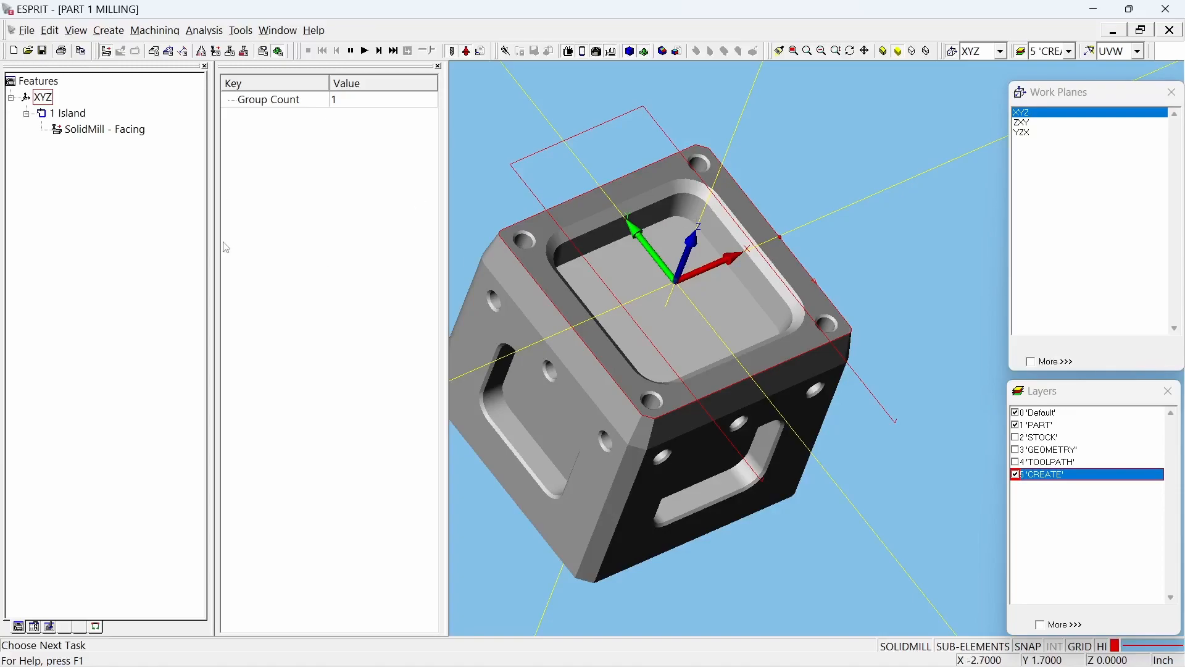
pyautogui.click(524, 240)
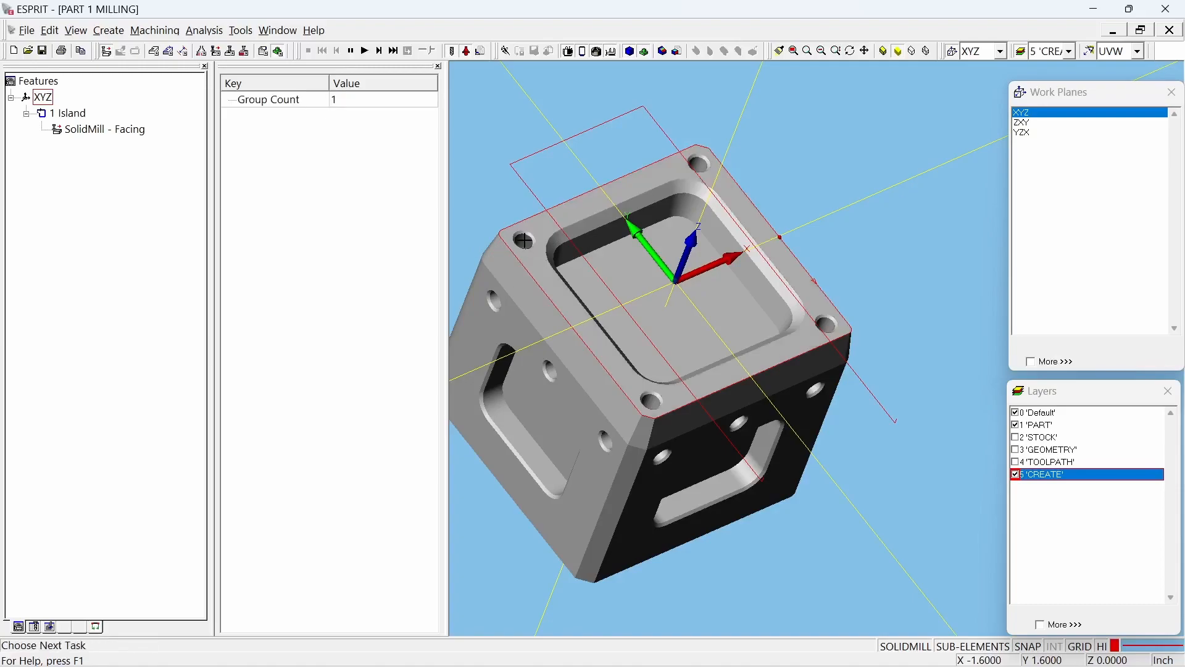
pyautogui.click(702, 164)
pyautogui.click(701, 164)
pyautogui.click(827, 326)
pyautogui.click(827, 326)
pyautogui.click(651, 402)
pyautogui.click(651, 402)
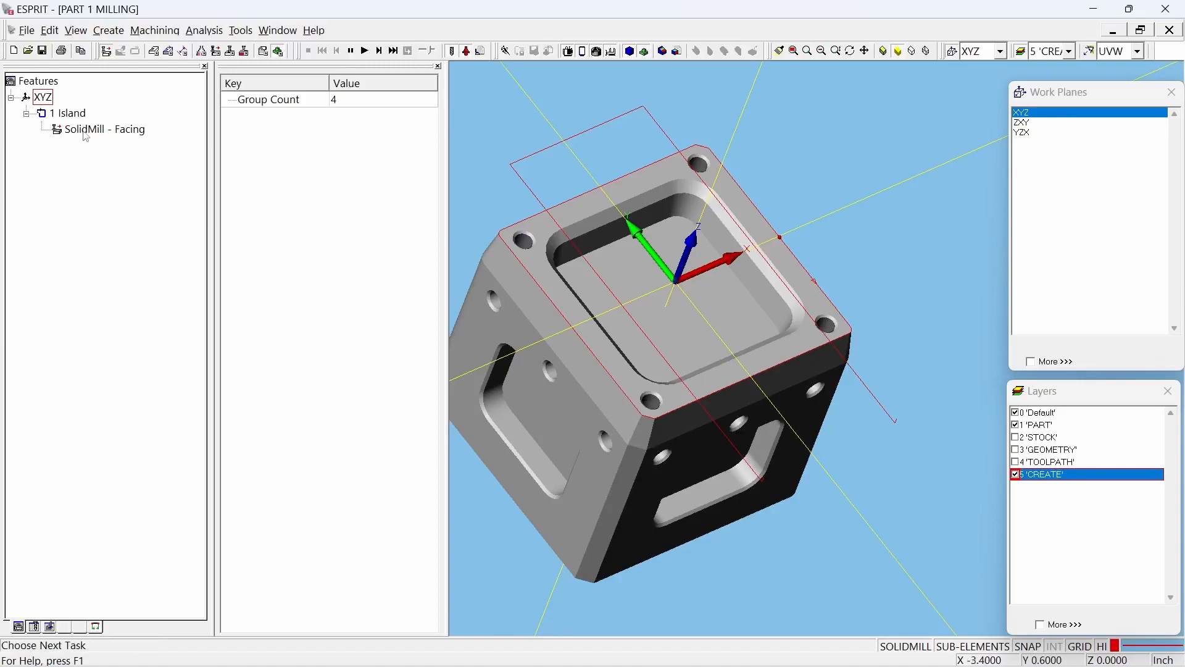
# Step: Start a SolidMill Traditional drilling operation on the selected holes and check its tool, speed and feed settings
pyautogui.click(154, 32)
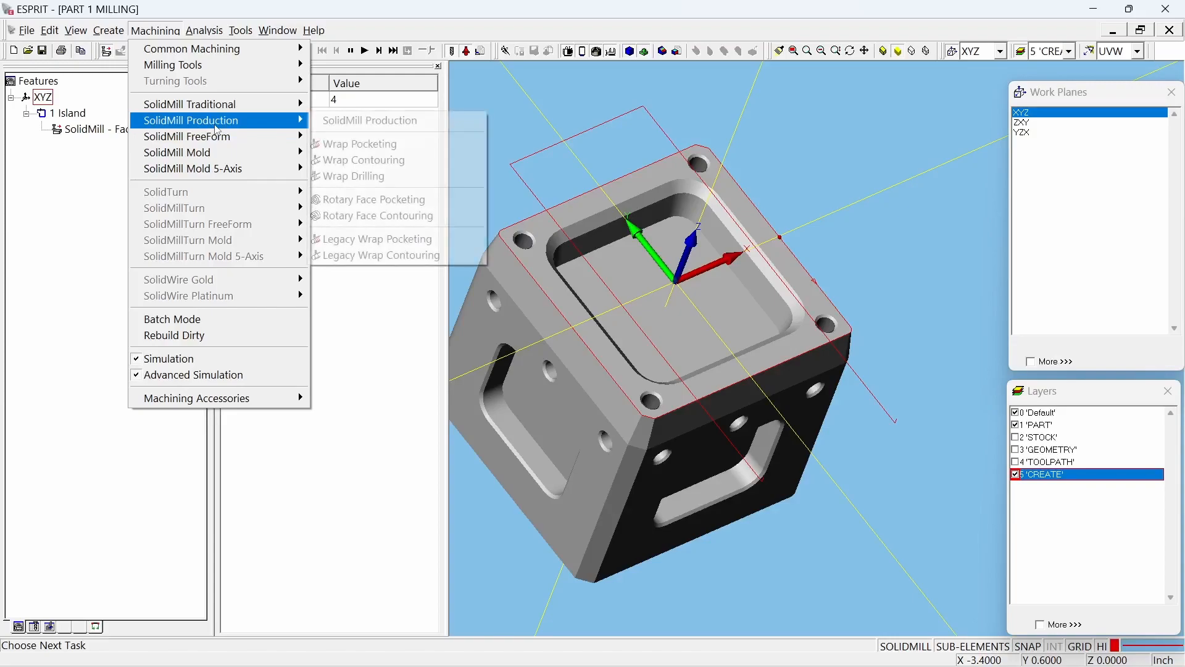
pyautogui.moveTo(234, 111)
pyautogui.click(364, 189)
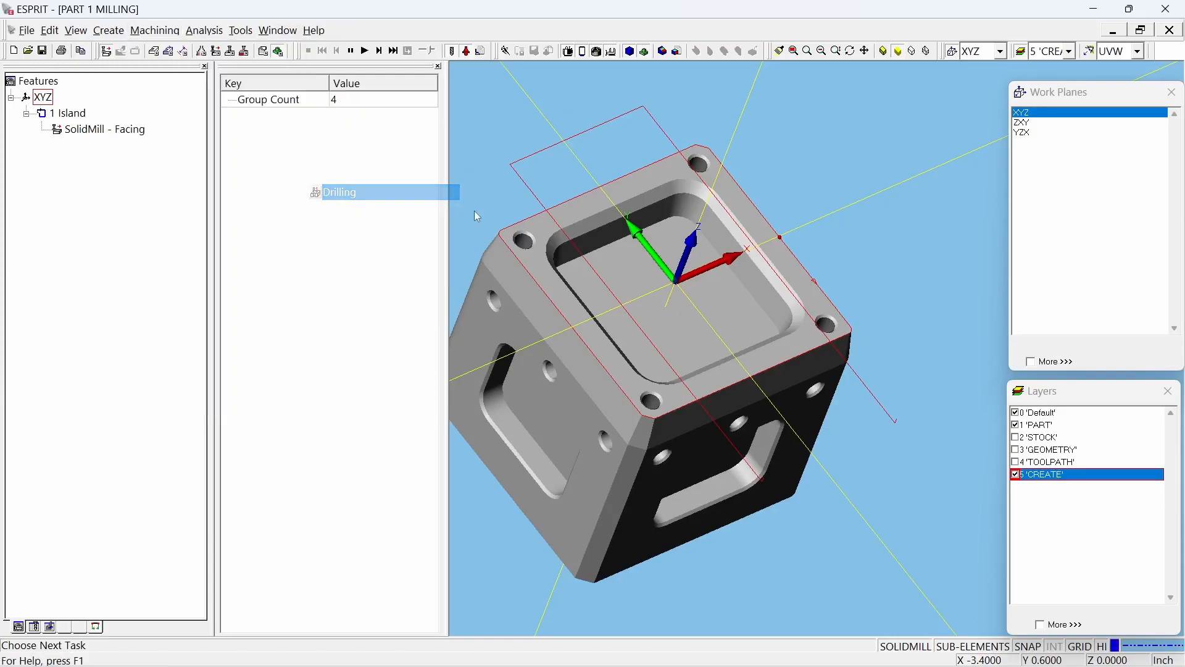
pyautogui.click(15, 118)
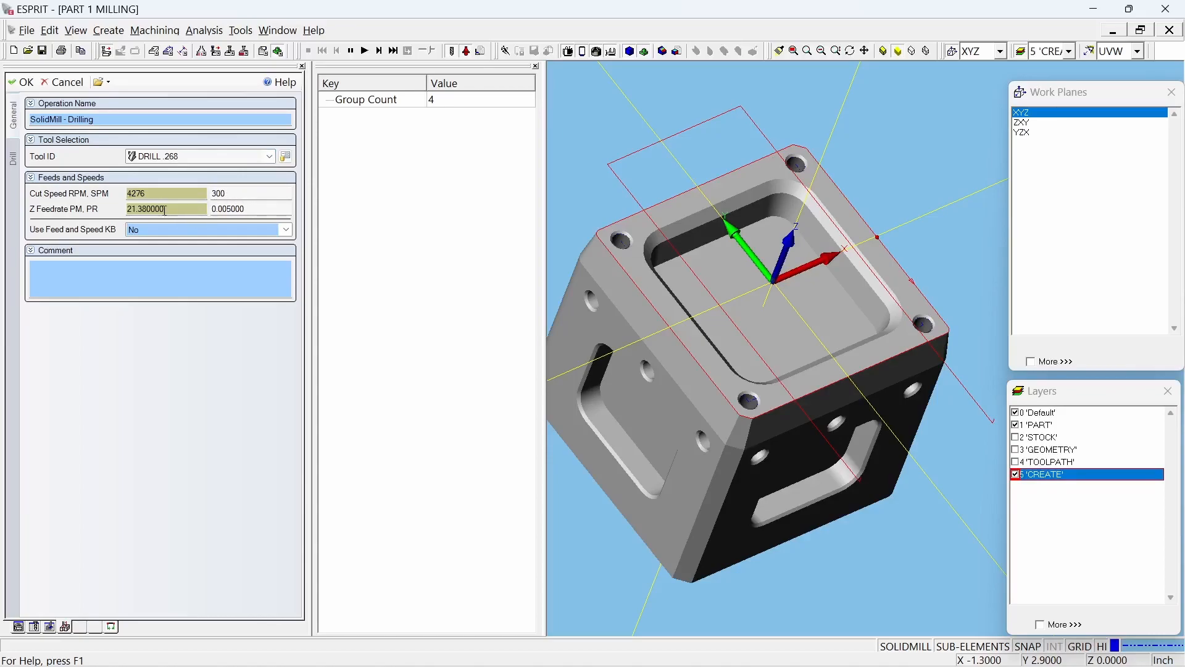
pyautogui.click(14, 171)
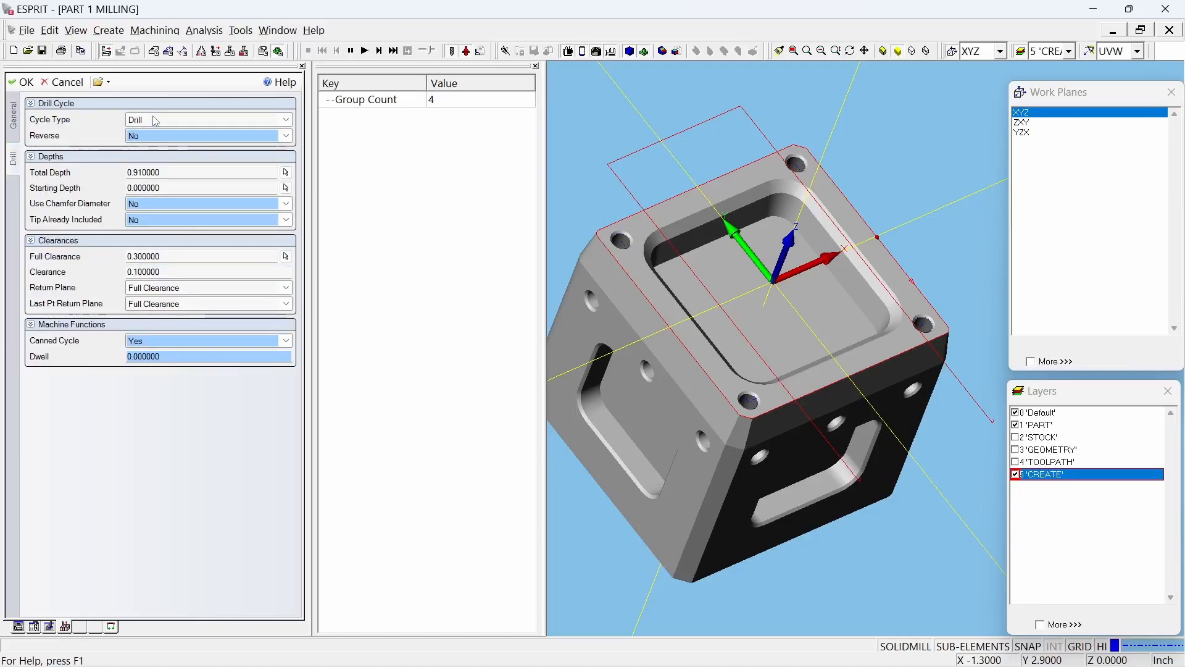
# Step: Set the drilling cycle type to Peck and check the peck increments and the total and starting depths
pyautogui.click(151, 121)
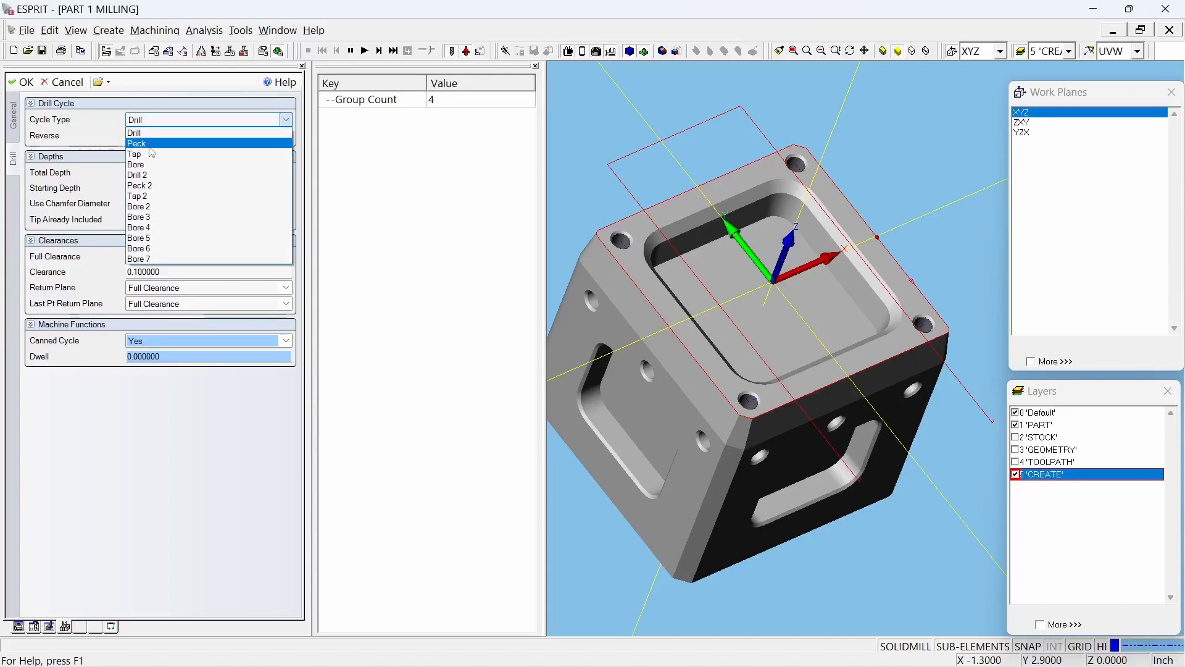
pyautogui.click(153, 143)
pyautogui.click(181, 137)
pyautogui.doubleClick(181, 137)
pyautogui.click(186, 150)
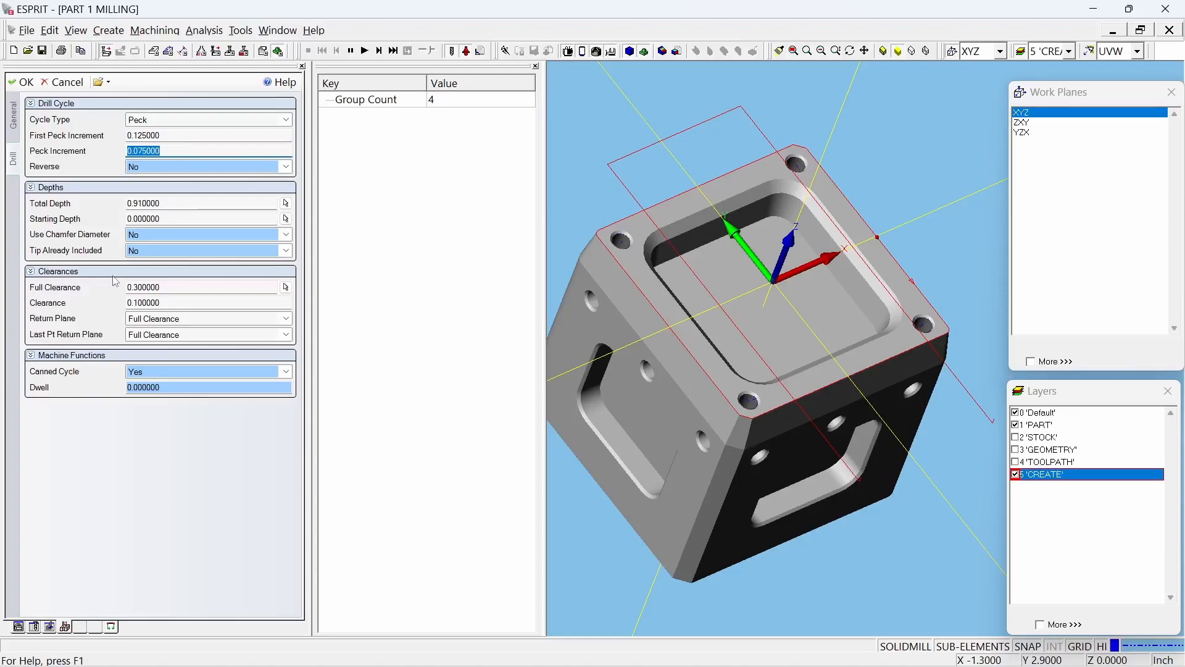
pyautogui.click(196, 200)
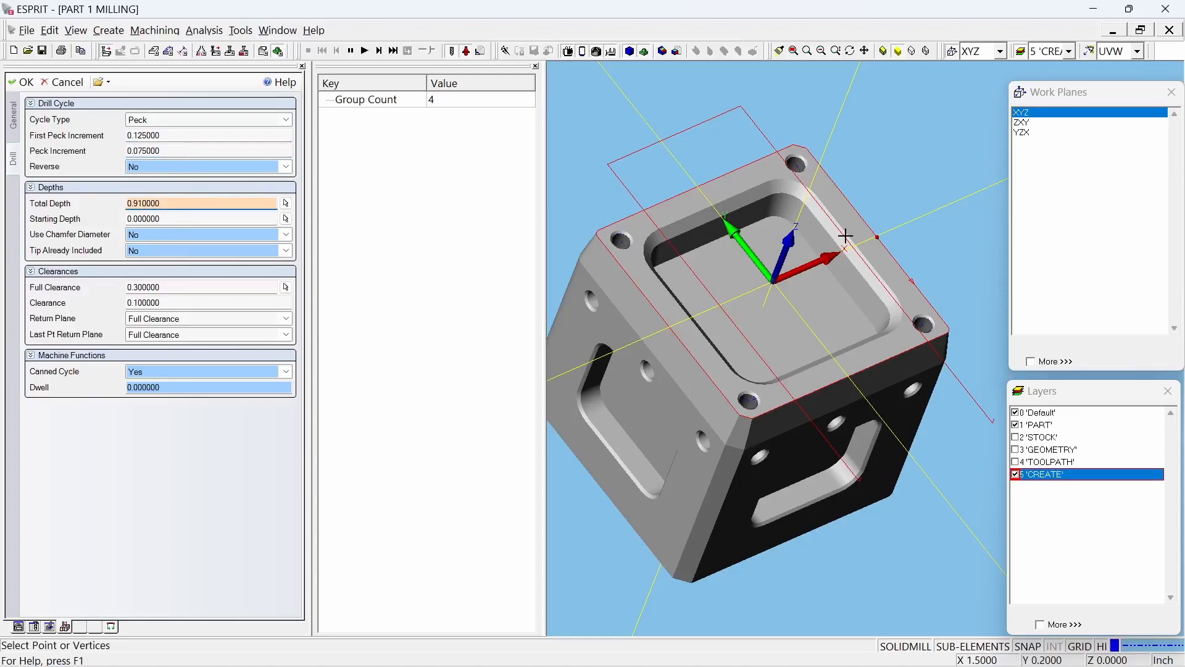
pyautogui.click(167, 216)
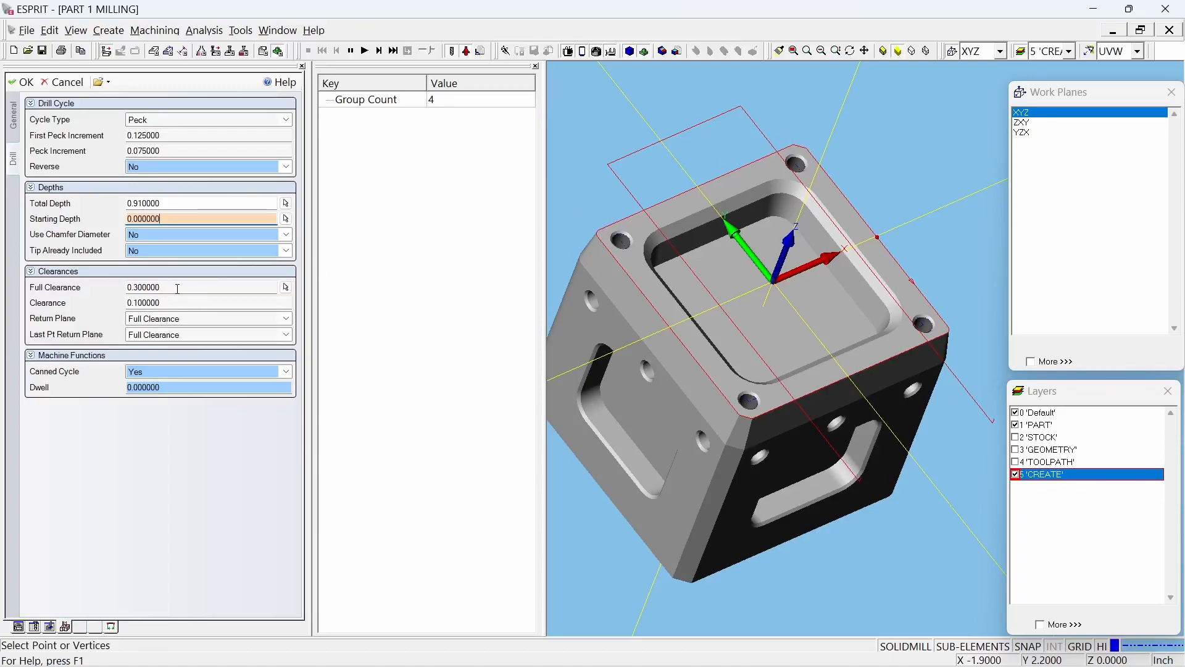
# Step: Set Return Plane and Last Pt Return Plane to Initial Clearance and create the drilling operation
pyautogui.click(194, 321)
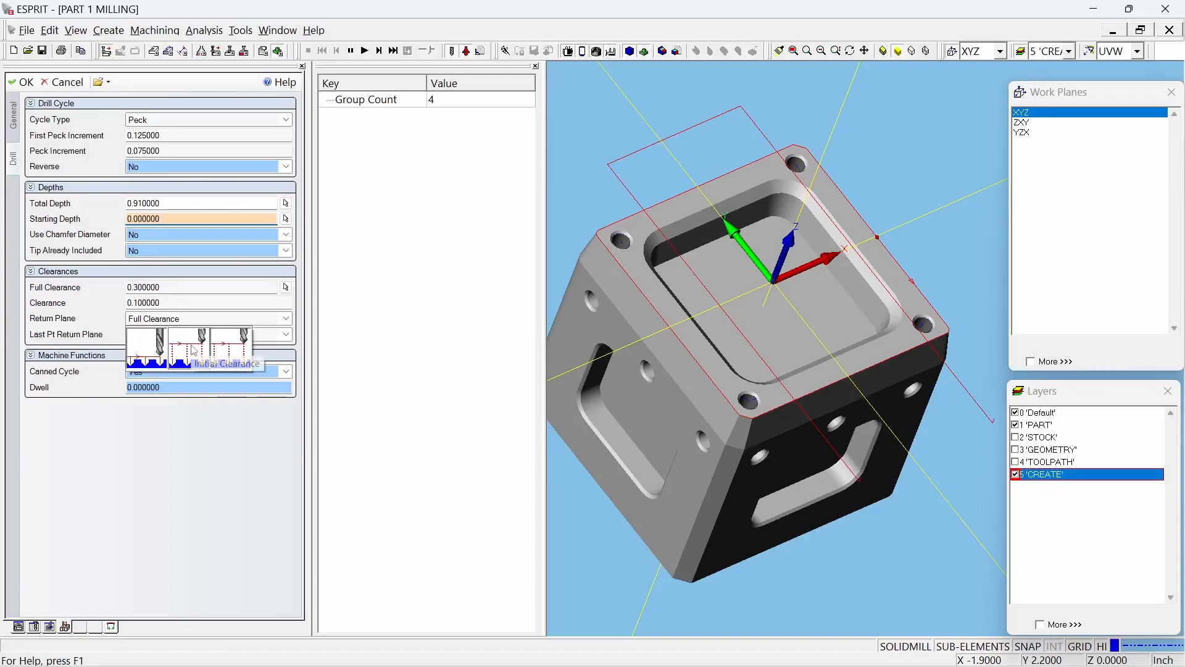
pyautogui.click(195, 349)
pyautogui.click(194, 340)
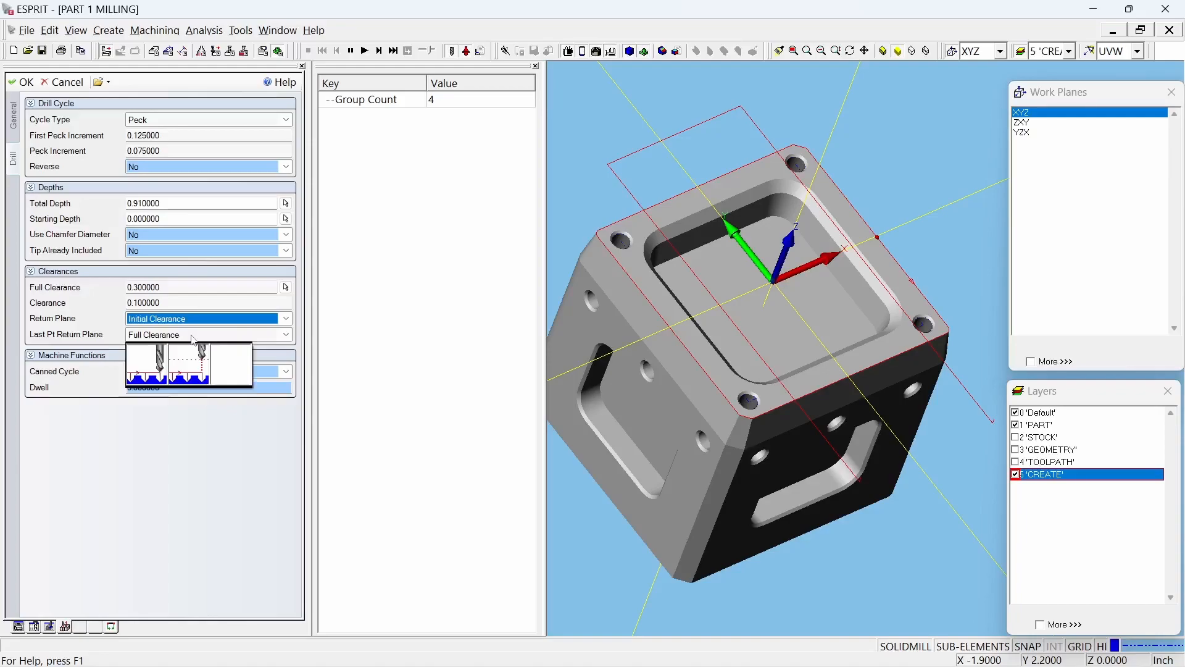
pyautogui.click(192, 366)
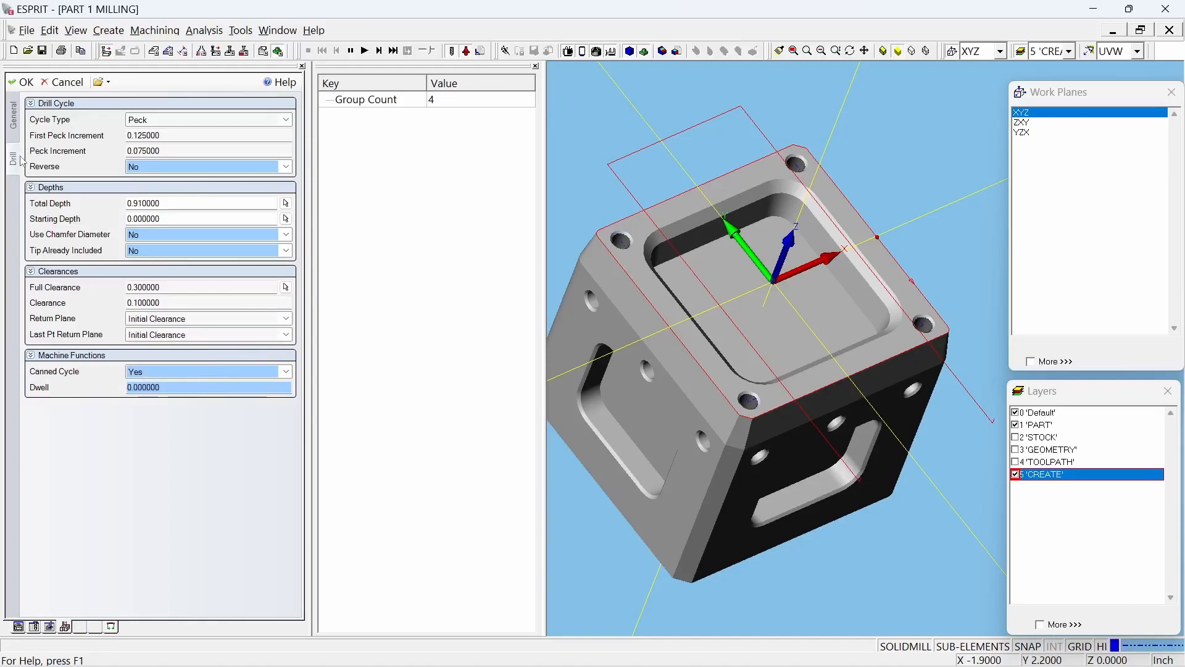
pyautogui.click(22, 82)
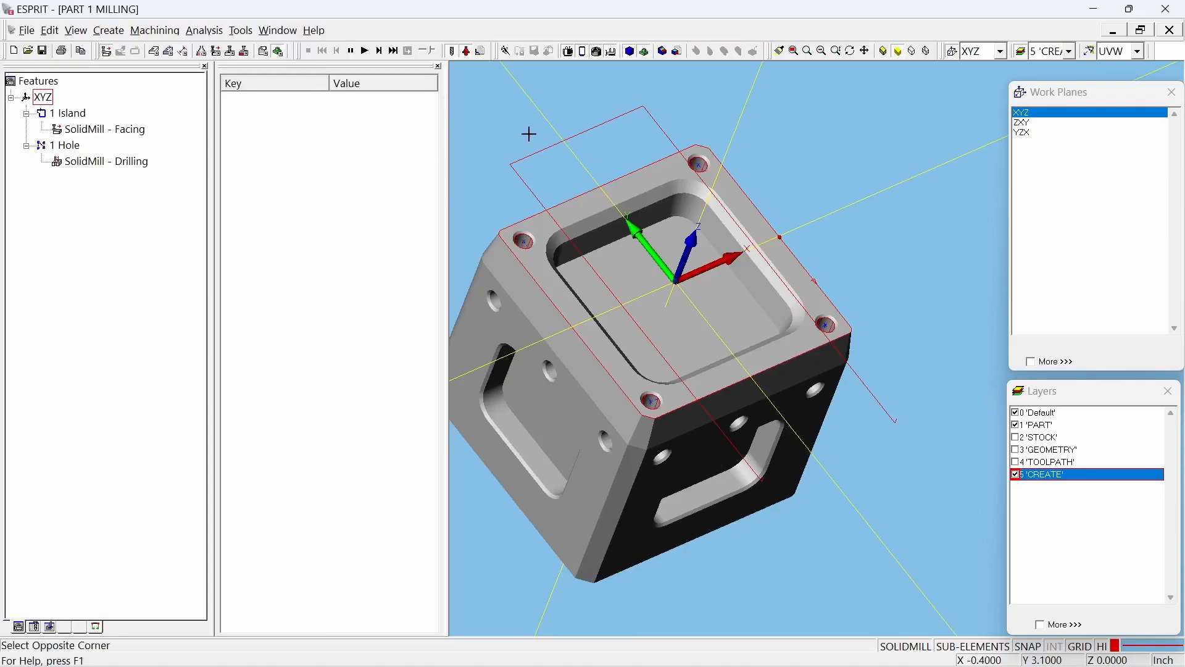
# Step: Run the machining simulation of the facing and drilling operations and stop it
pyautogui.click(365, 50)
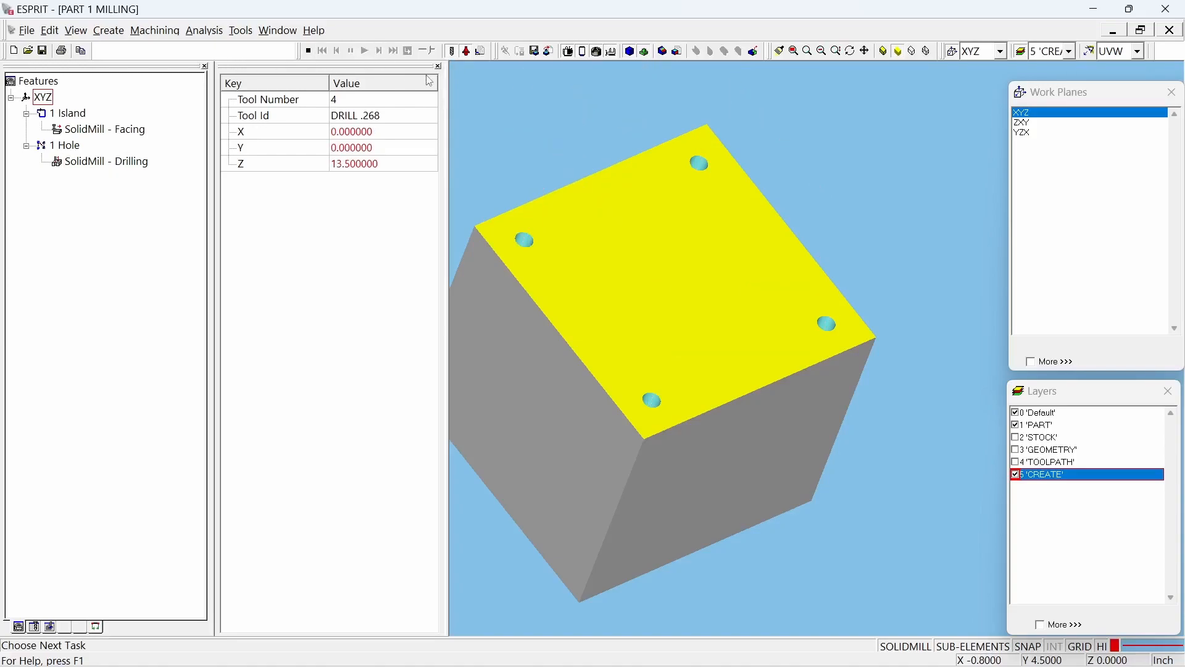
pyautogui.click(308, 51)
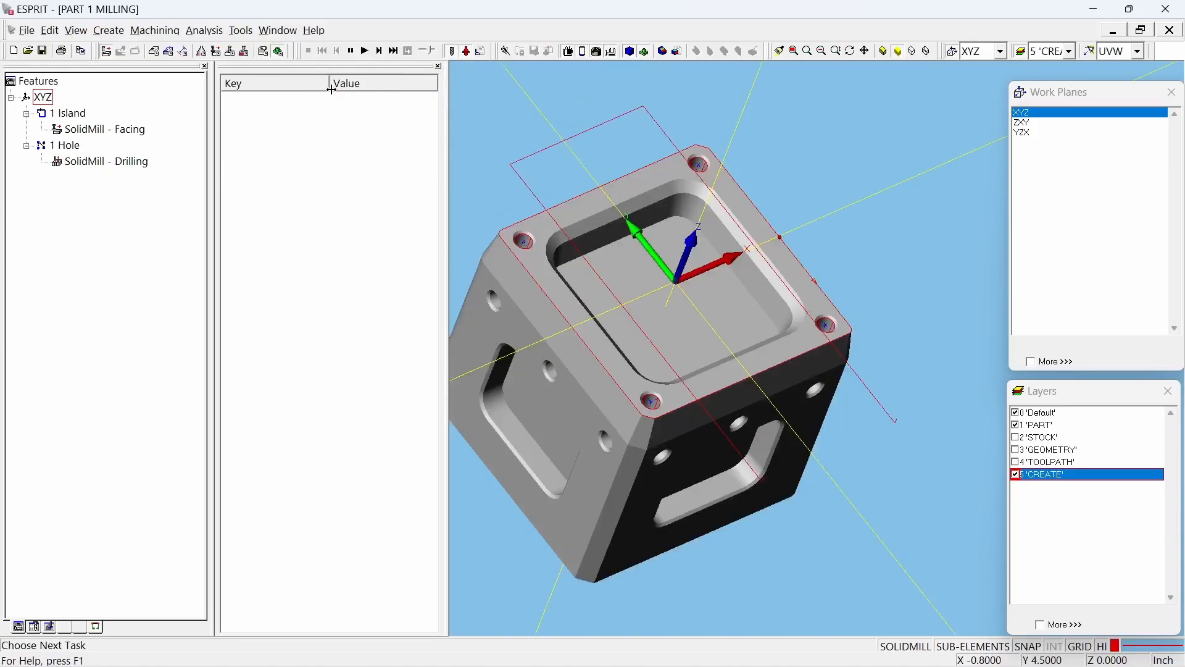
# Step: Change the drilling operation's Return Plane and Last Pt Return Plane to Clearance
pyautogui.doubleClick(89, 162)
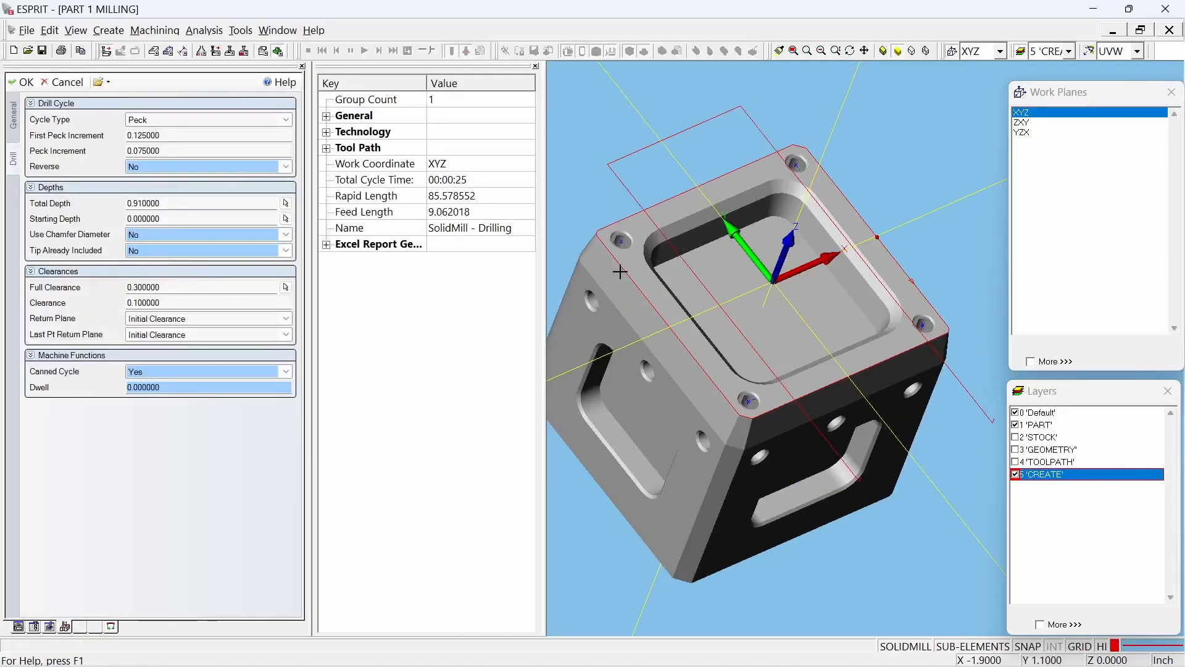
pyautogui.click(203, 319)
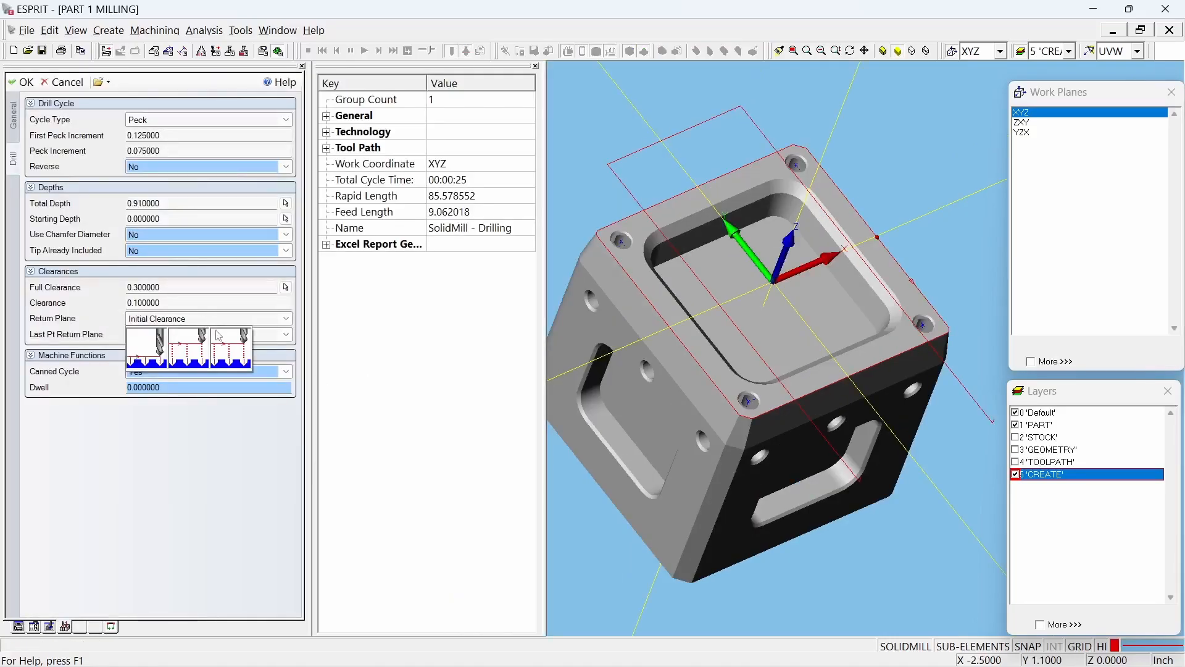
pyautogui.click(146, 363)
pyautogui.click(199, 340)
pyautogui.click(147, 364)
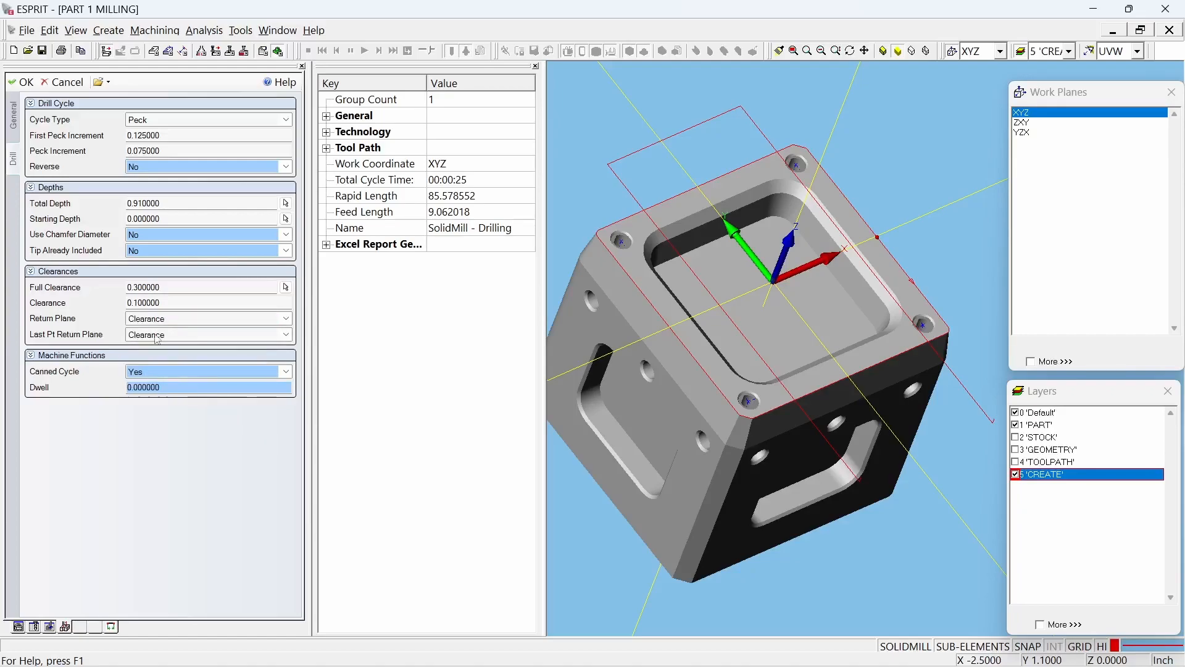
pyautogui.click(22, 82)
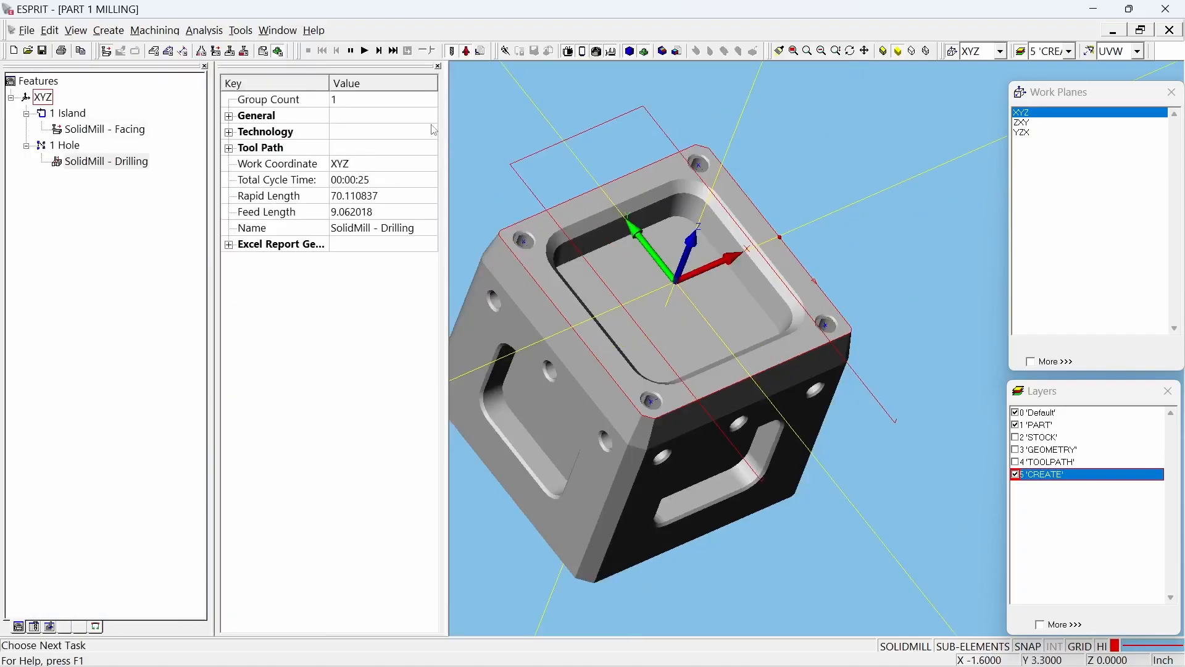
# Step: Run the machining simulation twice to examine the drill's retract moves between the four top-face holes, stopping it each time
pyautogui.click(364, 51)
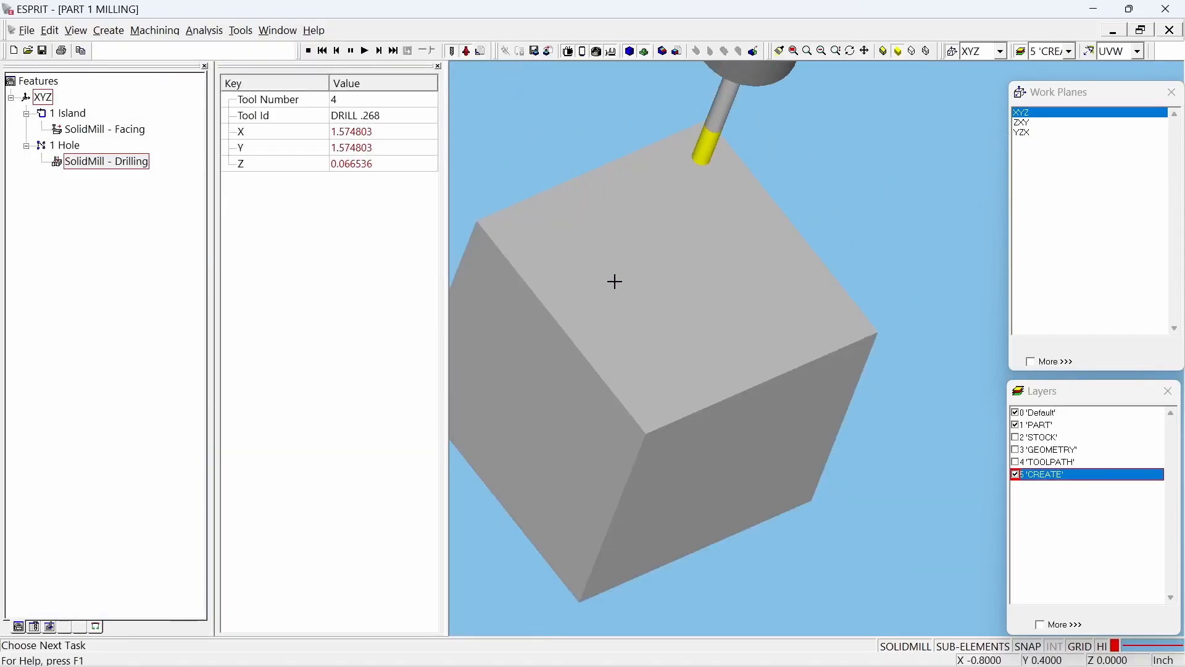
pyautogui.moveTo(781, 351); pyautogui.dragTo(788, 375, button='middle')
pyautogui.moveTo(870, 368)
pyautogui.mouseDown(button='middle')
pyautogui.moveTo(850, 370)
pyautogui.moveTo(868, 346)
pyautogui.mouseUp(button='middle')
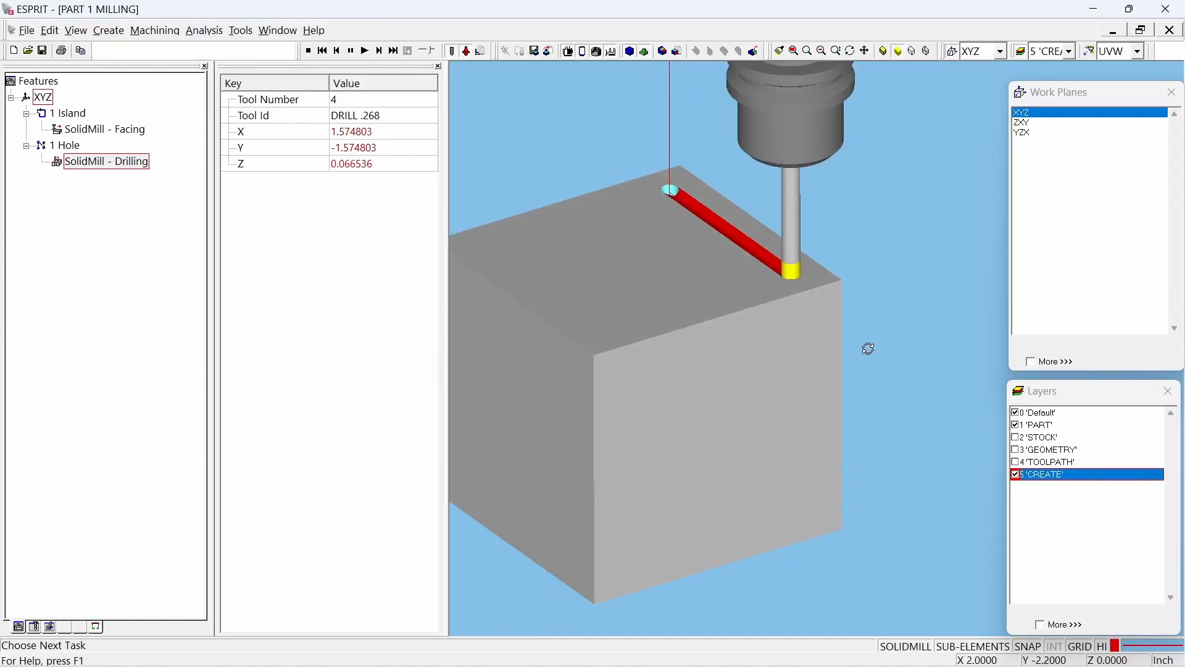
pyautogui.click(309, 52)
pyautogui.click(557, 119)
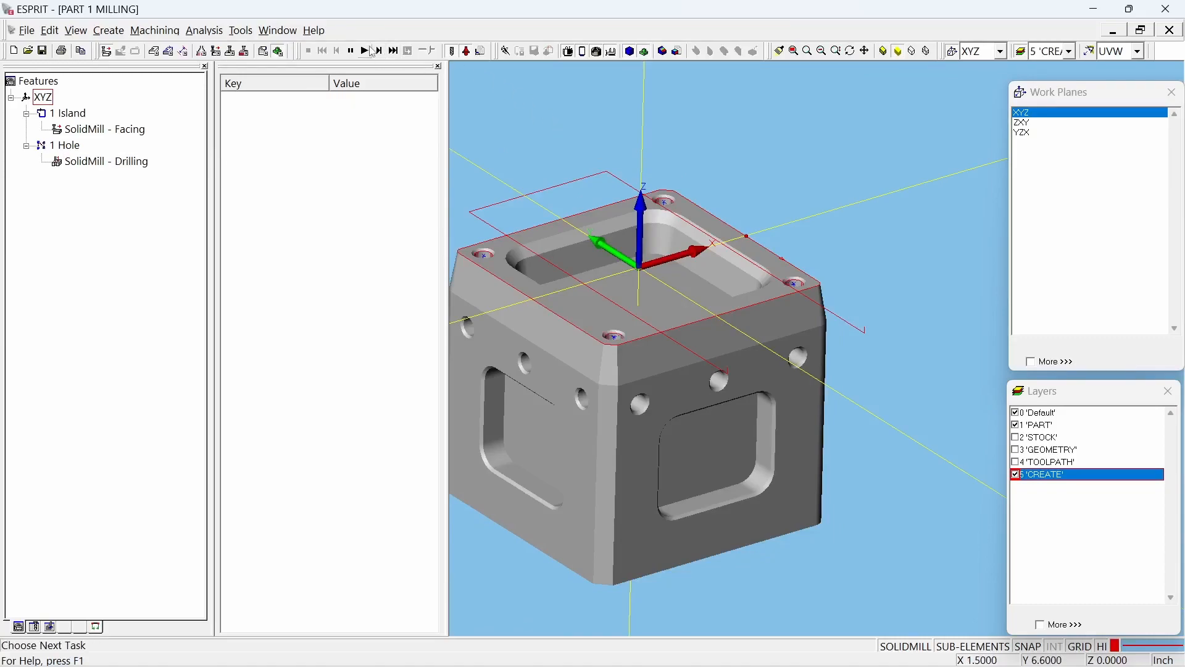
pyautogui.click(367, 51)
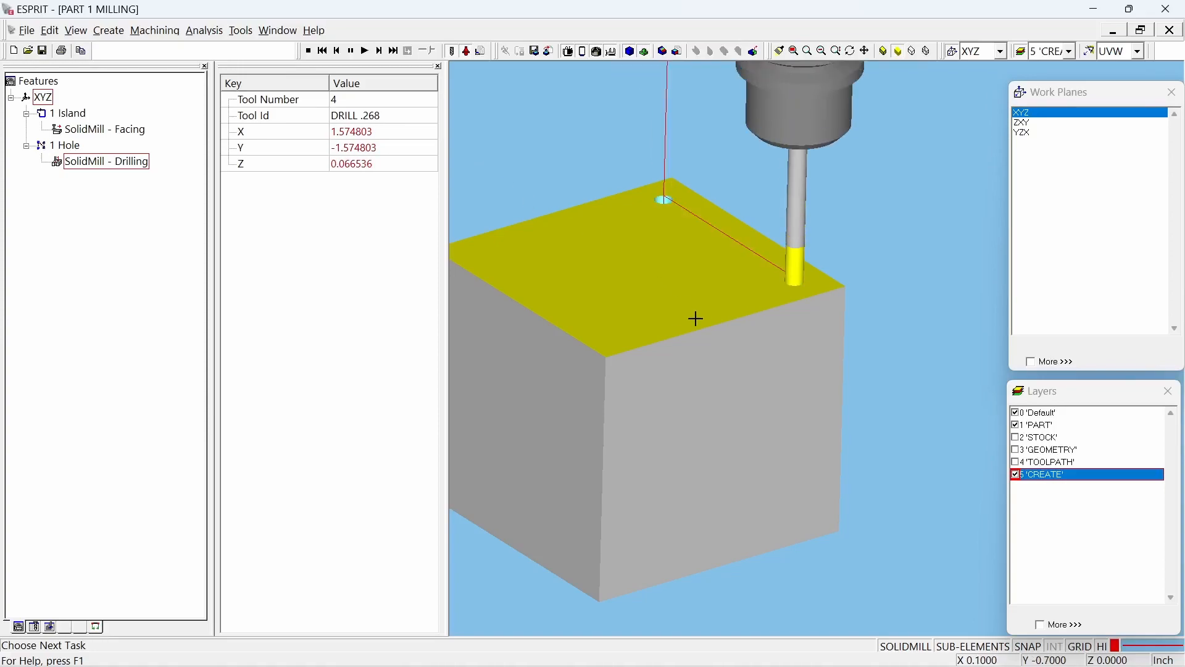
pyautogui.moveTo(769, 335)
pyautogui.mouseDown(button='middle')
pyautogui.moveTo(813, 321)
pyautogui.moveTo(784, 347)
pyautogui.mouseUp(button='middle')
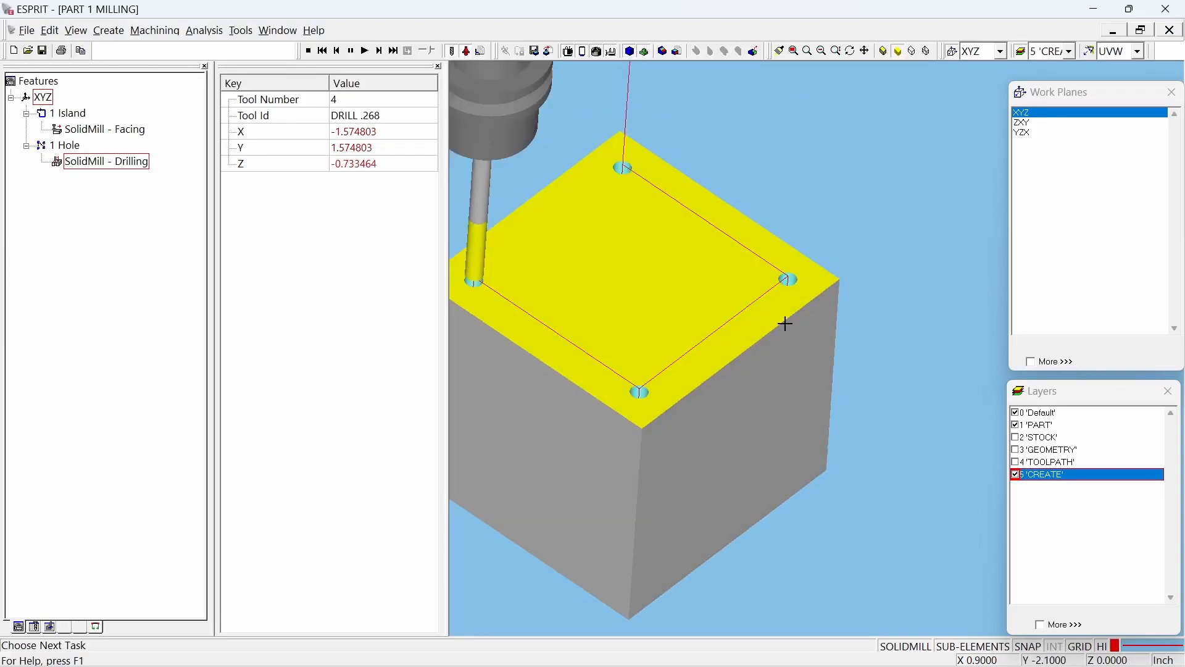
pyautogui.click(308, 52)
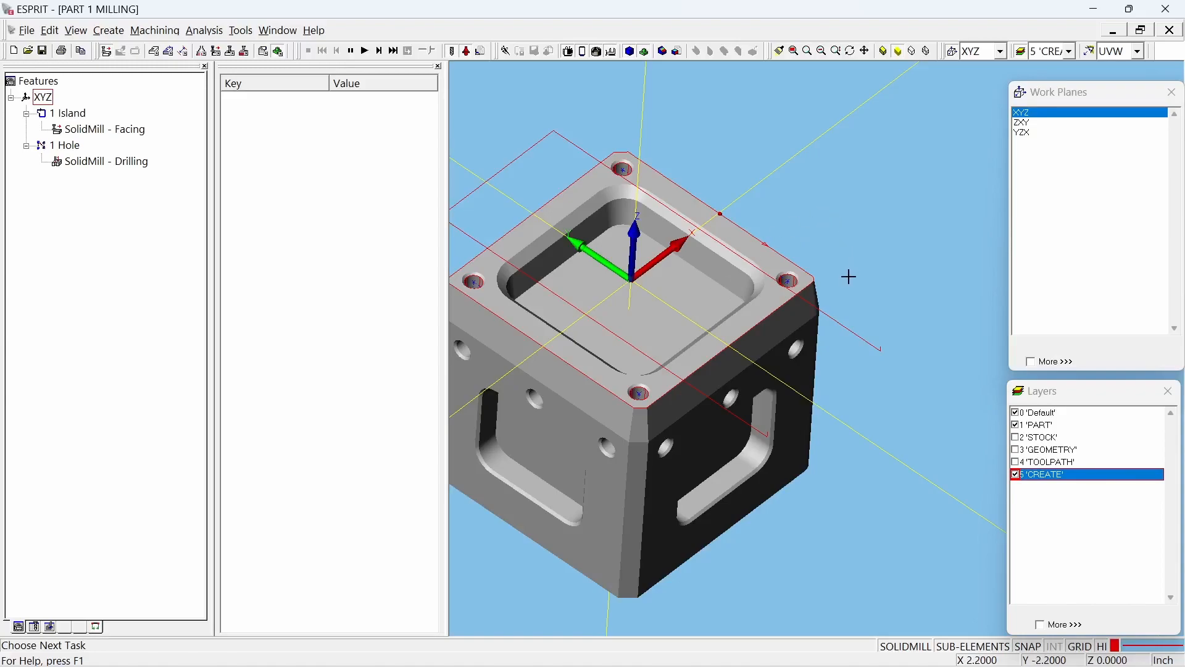
# Step: Select the edge loop around the top pocket's floor and create a chain feature from it with Auto Chain
pyautogui.moveTo(867, 211); pyautogui.dragTo(812, 222, button='middle')
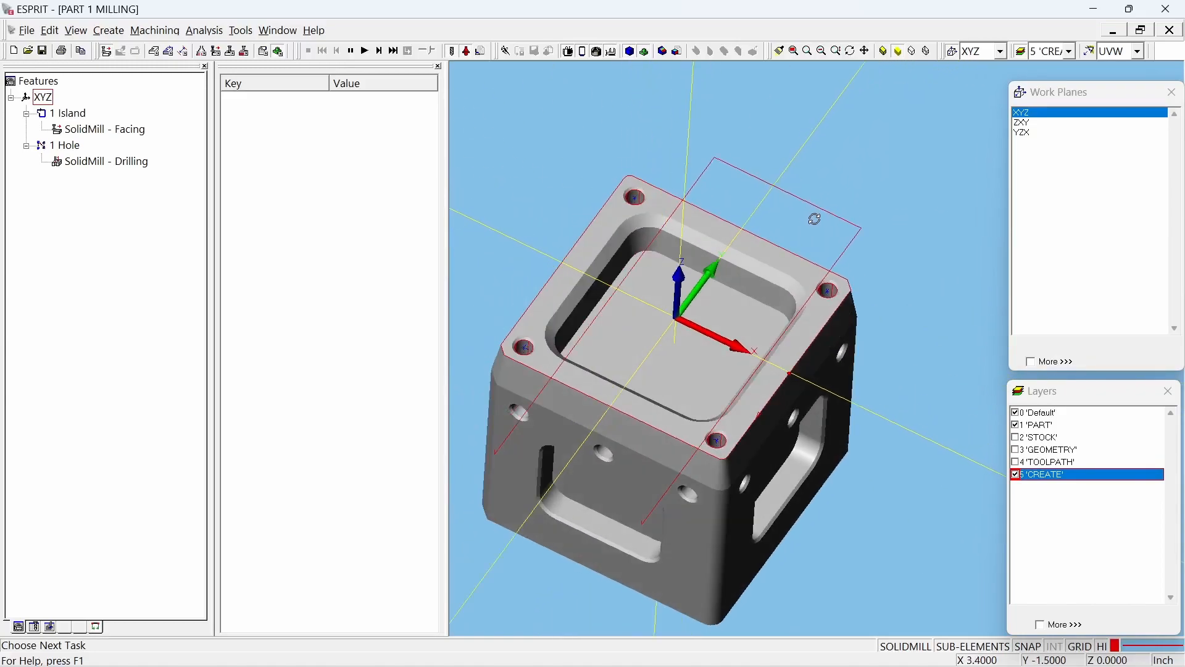
pyautogui.moveTo(694, 298); pyautogui.dragTo(775, 310, button='middle')
pyautogui.click(766, 301)
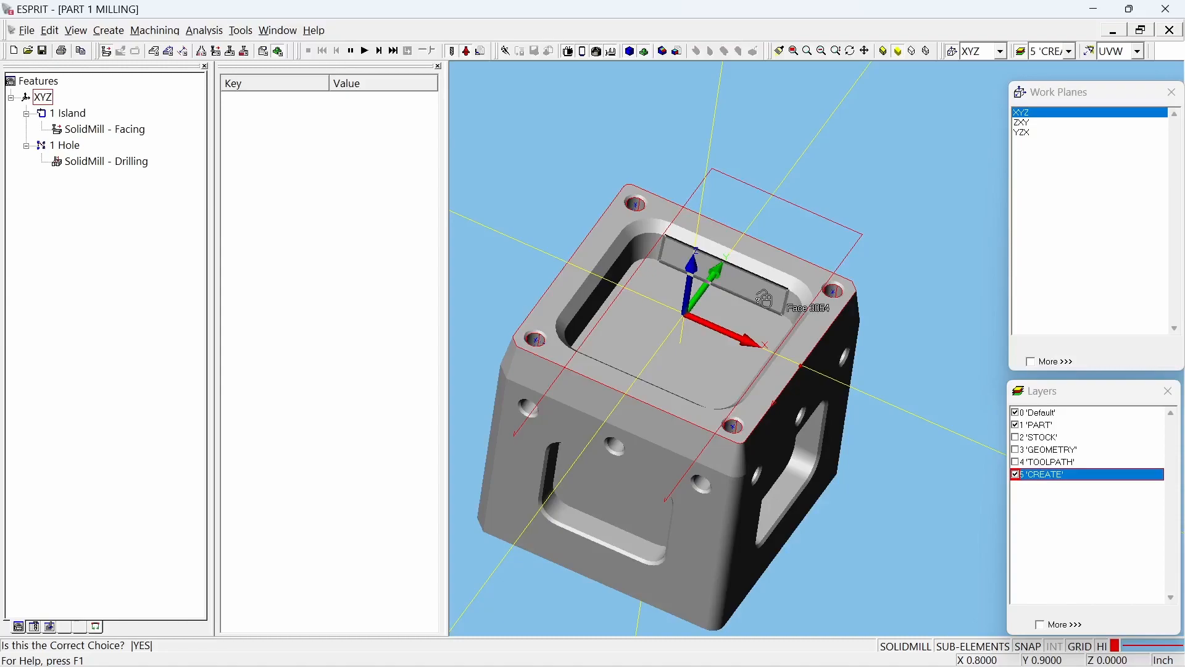
pyautogui.click(571, 160)
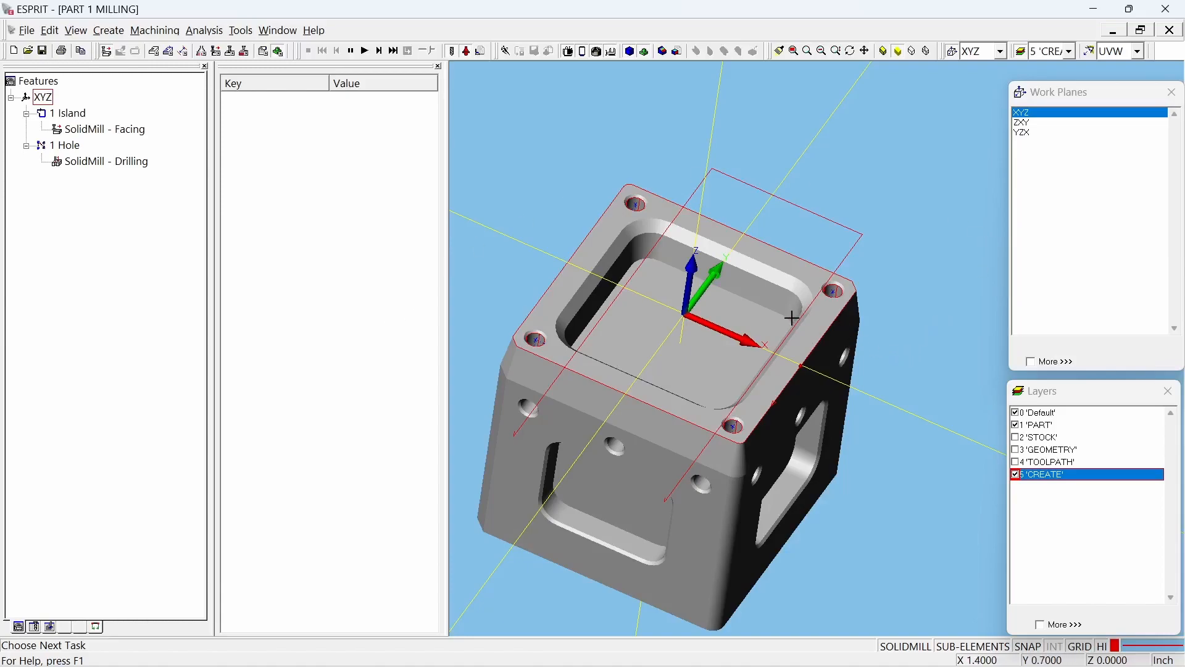
pyautogui.click(753, 301)
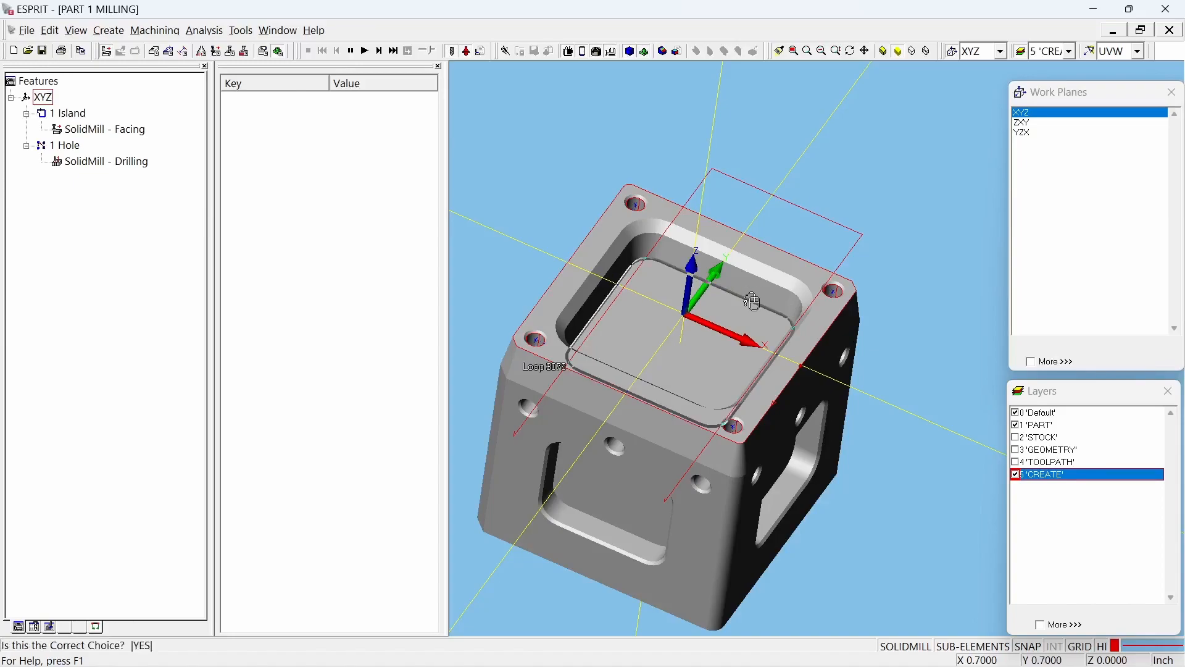
pyautogui.click(752, 300)
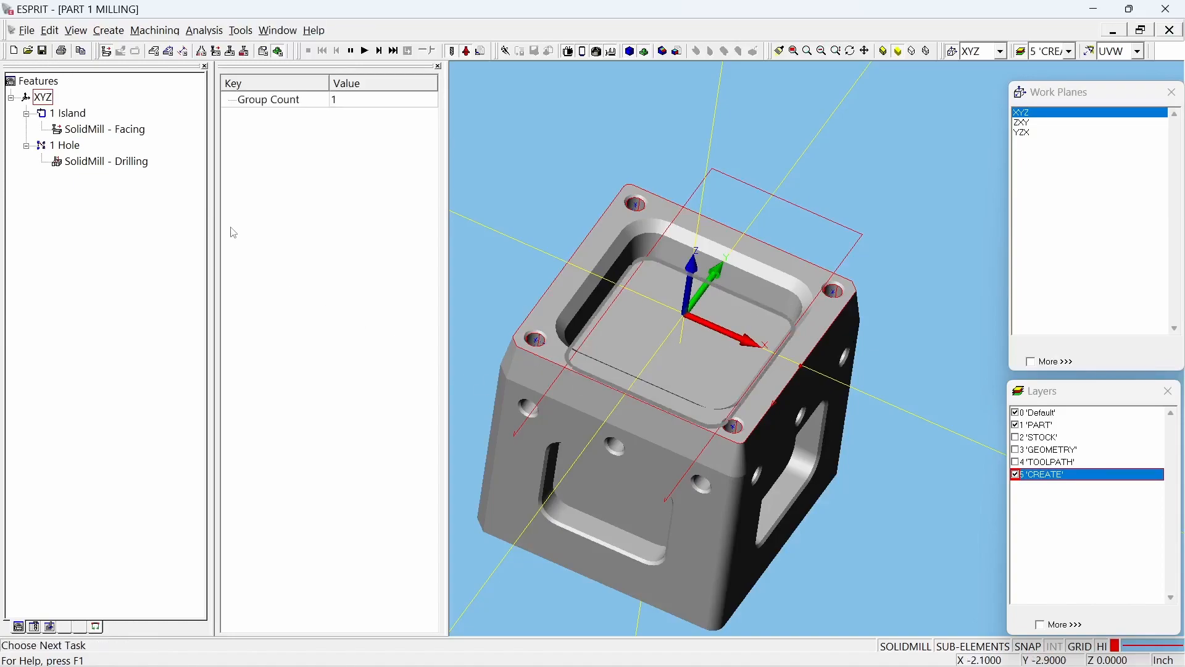
pyautogui.click(170, 57)
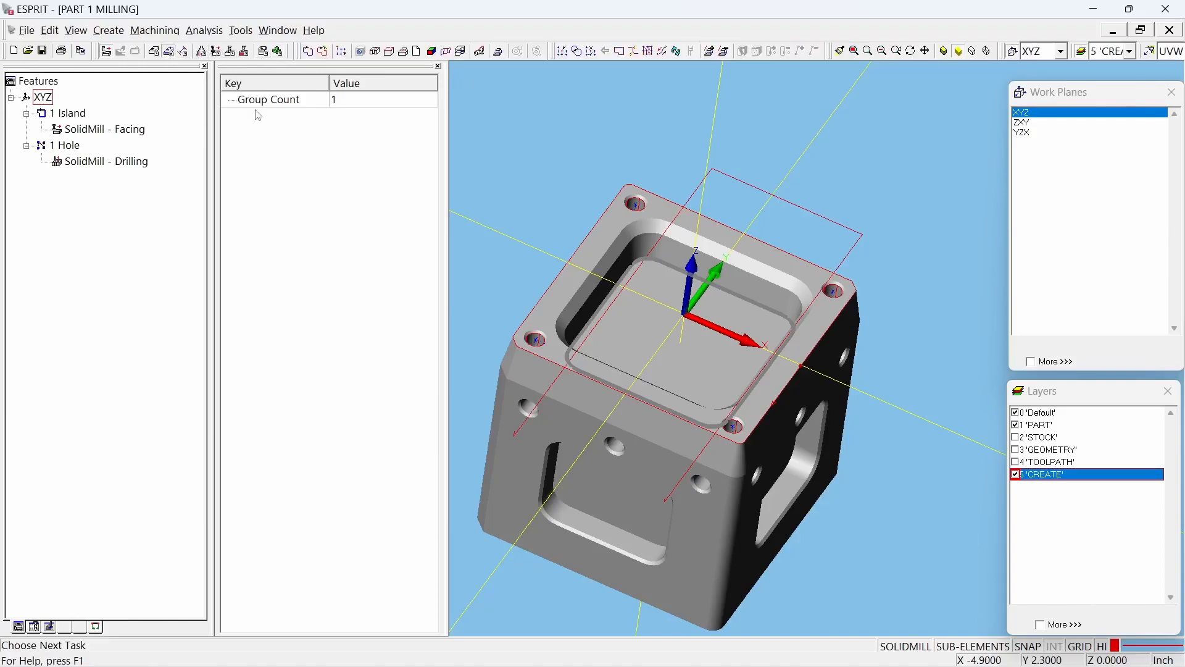
pyautogui.click(324, 53)
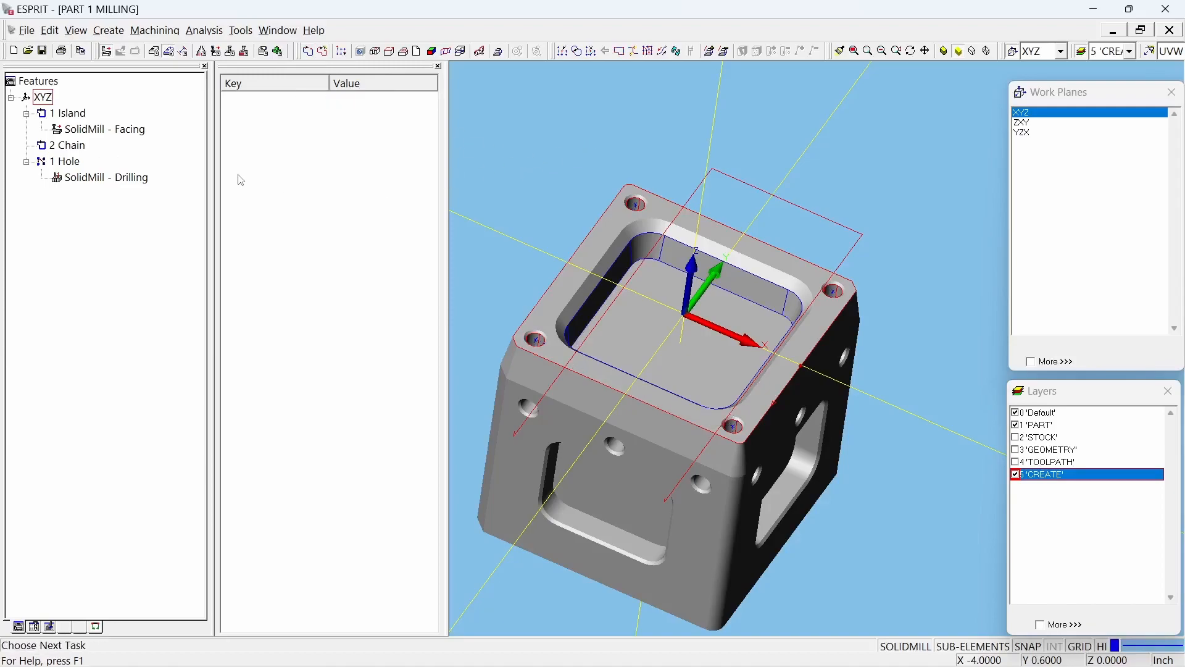
# Step: Set the pocket chain's machining Depth and Draft both to 0
pyautogui.scroll(3, 650, 272)
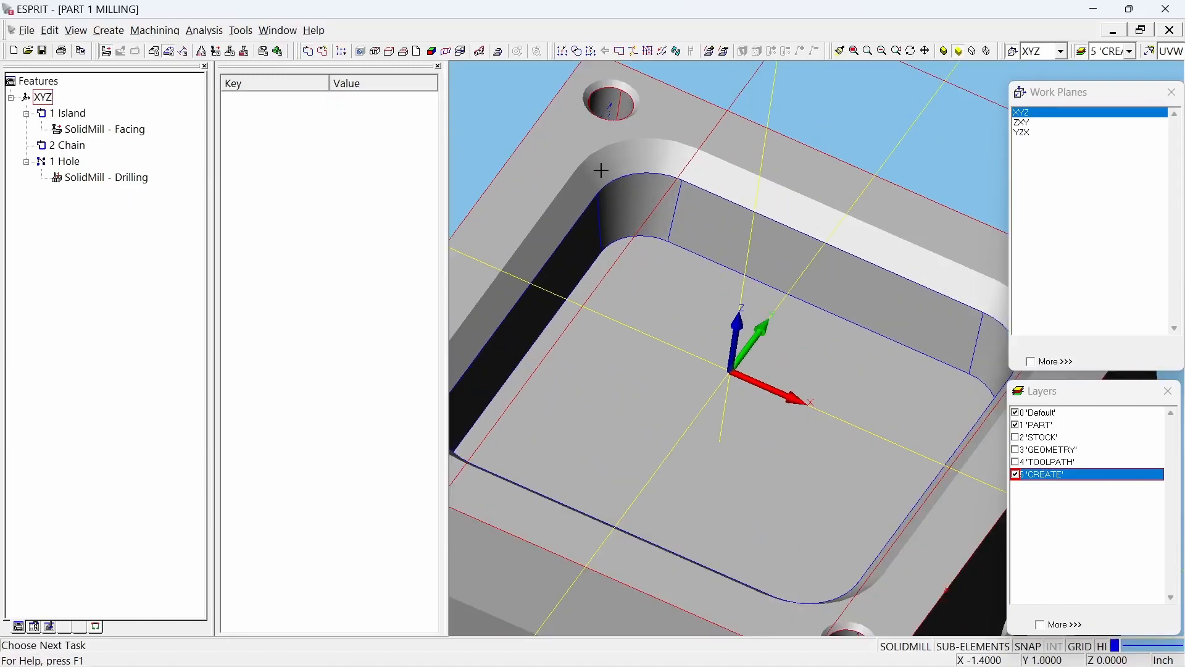
pyautogui.scroll(1, 809, 321)
pyautogui.scroll(-5, 820, 332)
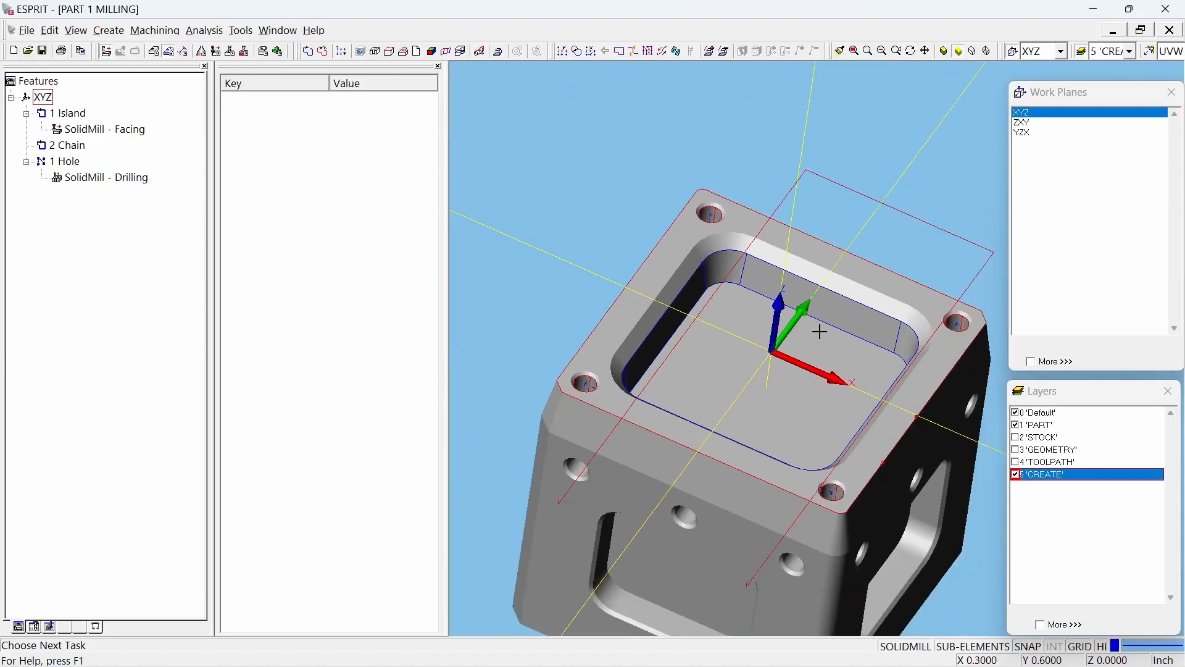
pyautogui.click(68, 145)
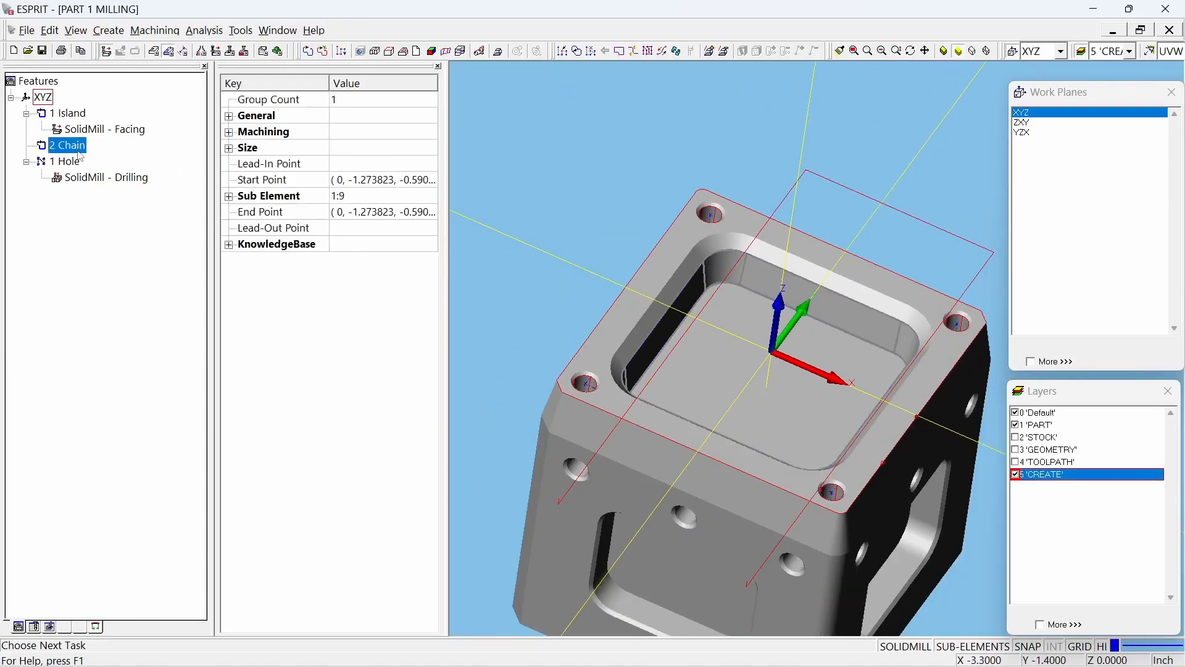
pyautogui.click(229, 132)
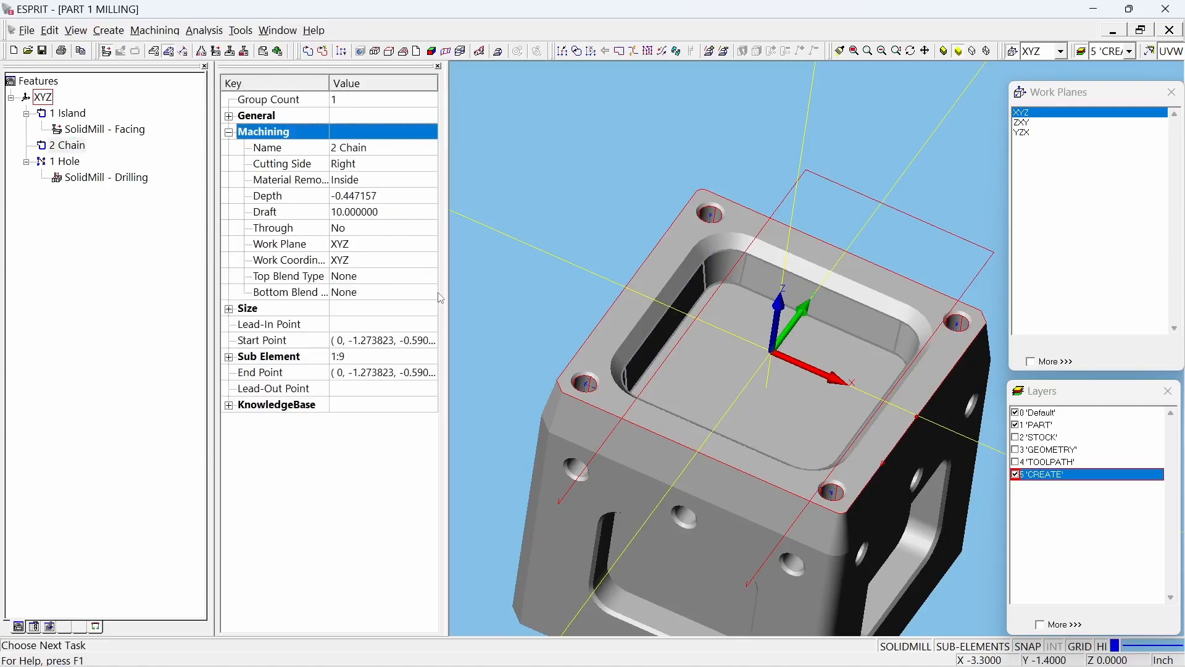
pyautogui.click(398, 196)
pyautogui.write('0')
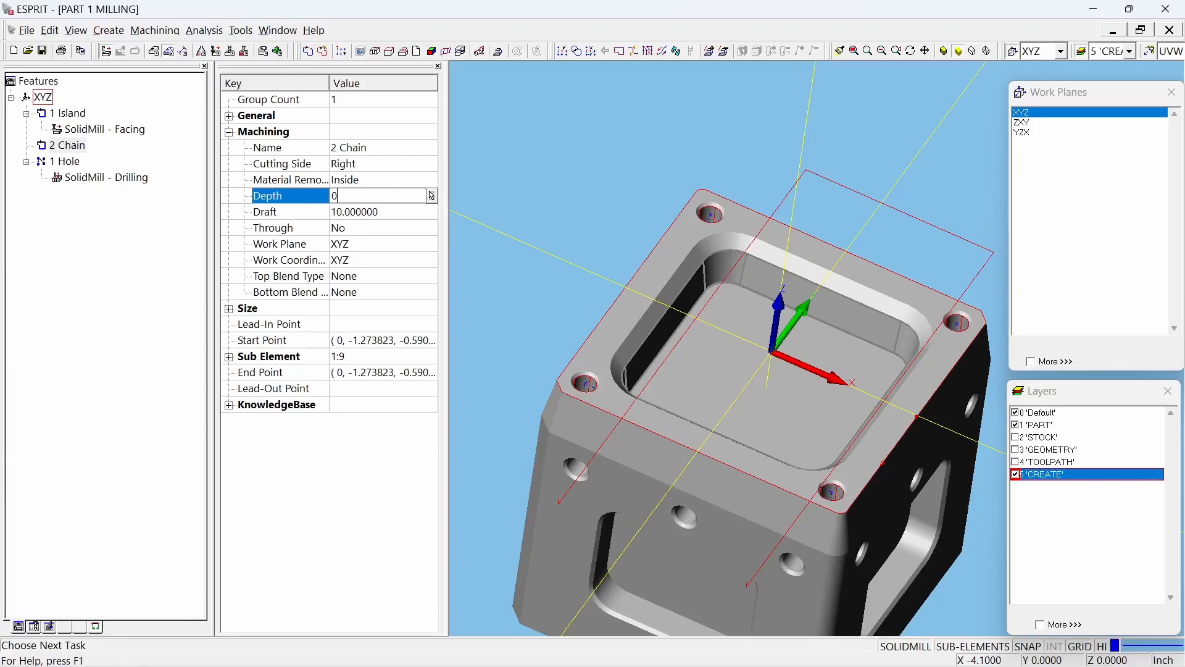
pyautogui.press('Return')
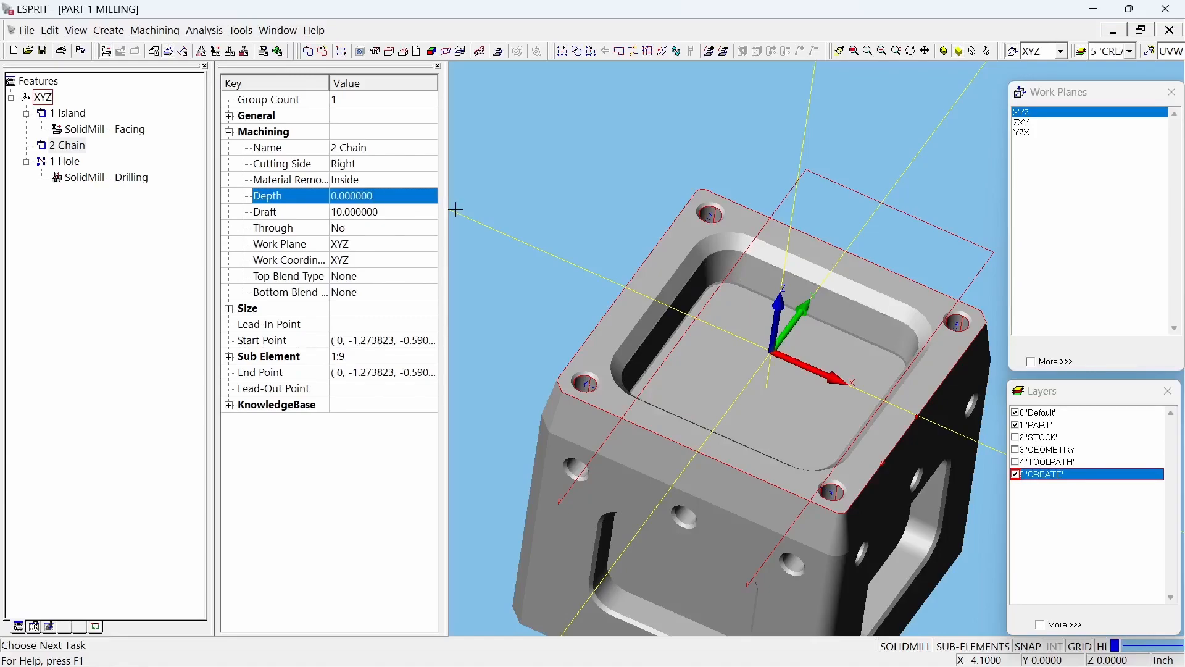
pyautogui.click(398, 211)
pyautogui.write('0')
pyautogui.press('Return')
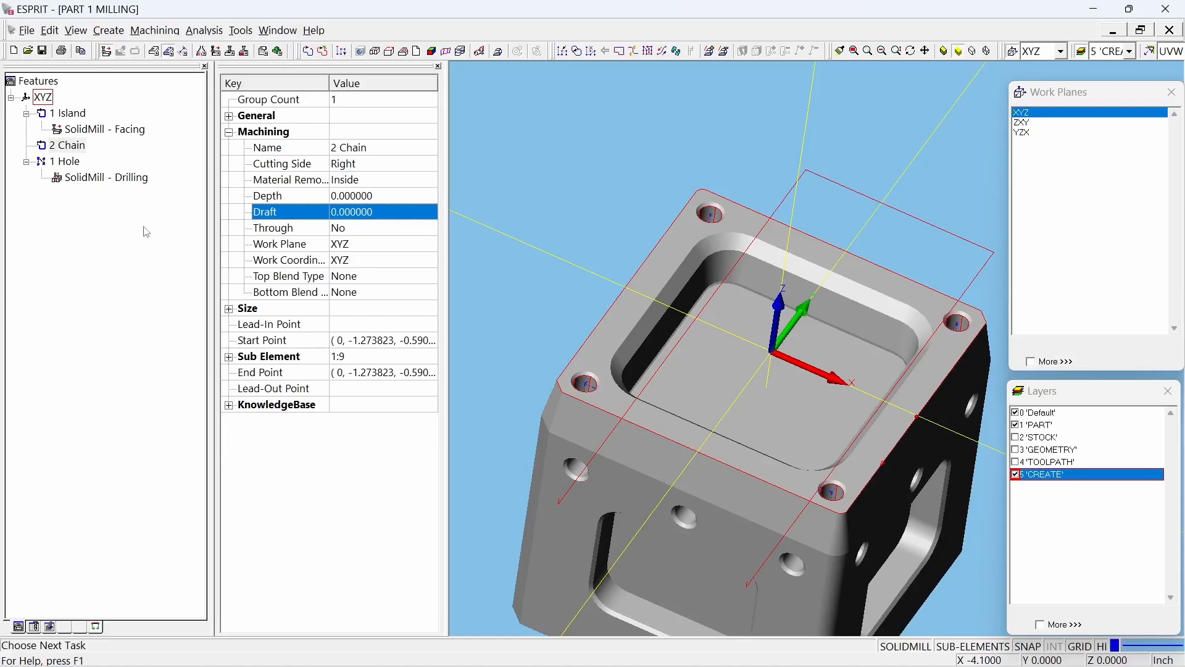
pyautogui.click(125, 275)
# Step: Start a SolidMill Traditional pocketing operation on the pocket chain and choose ProfitMilling as the Tool Motion Pattern
pyautogui.click(77, 148)
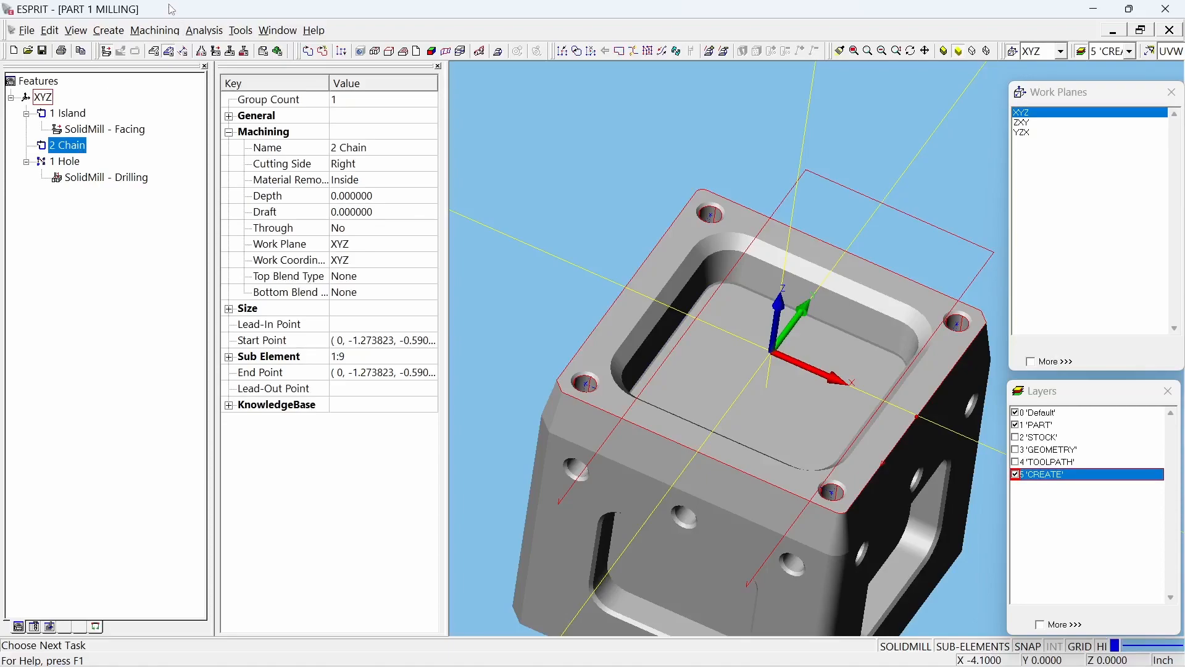
pyautogui.click(155, 30)
pyautogui.moveTo(216, 104)
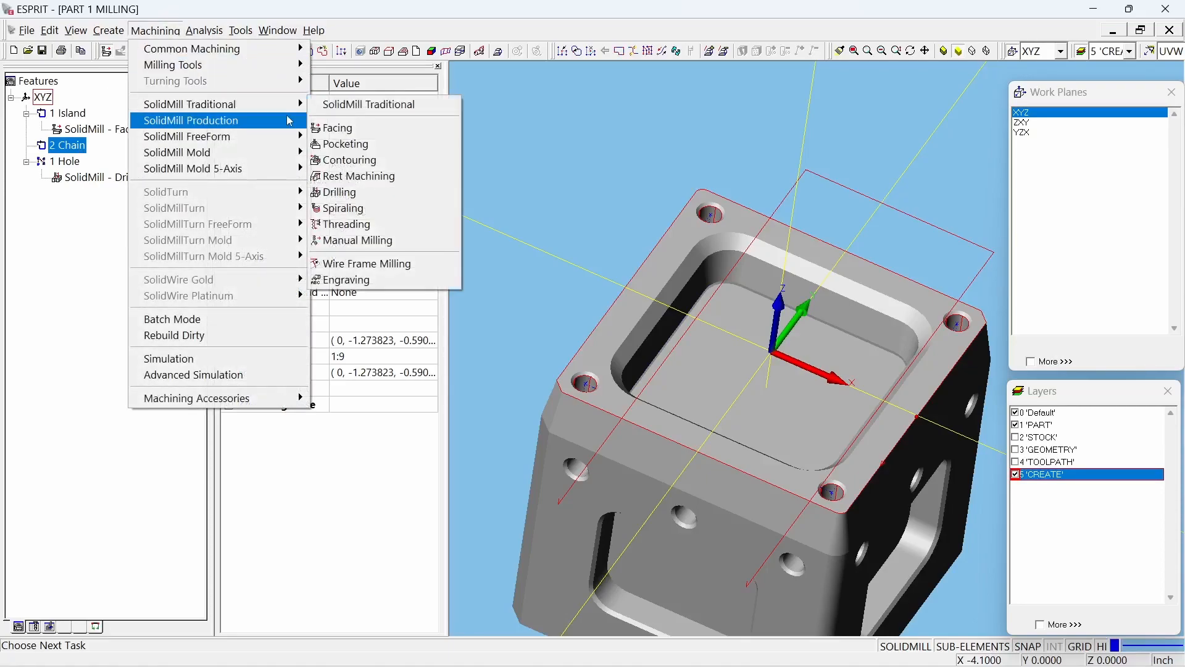
pyautogui.click(346, 147)
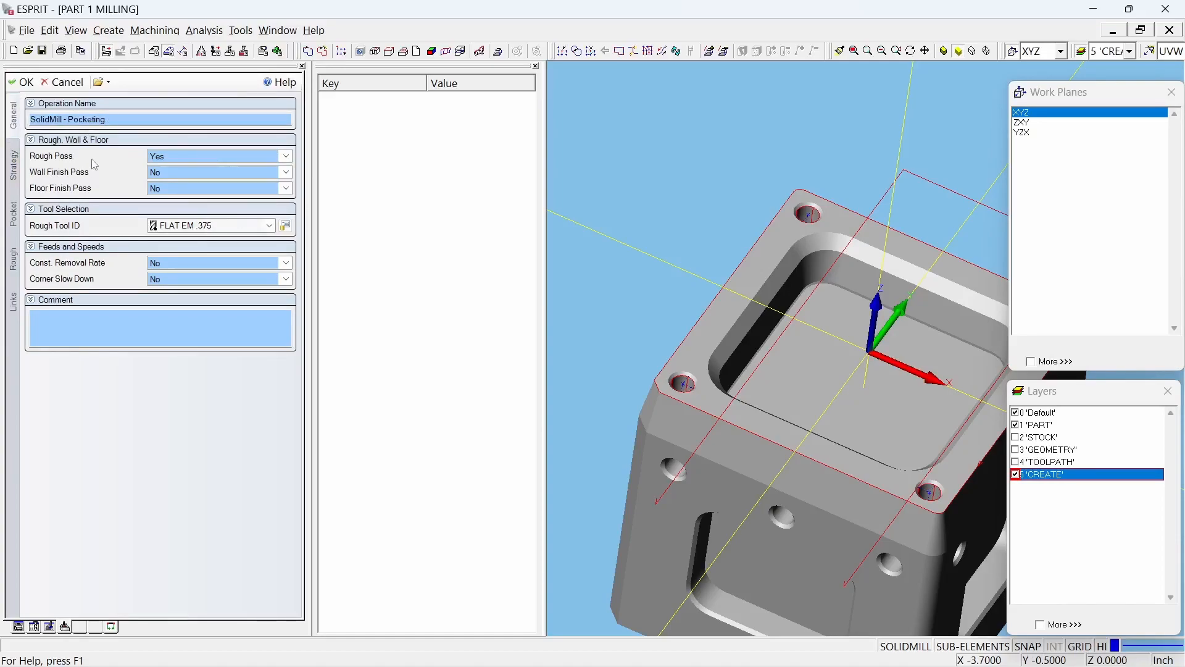
pyautogui.click(12, 164)
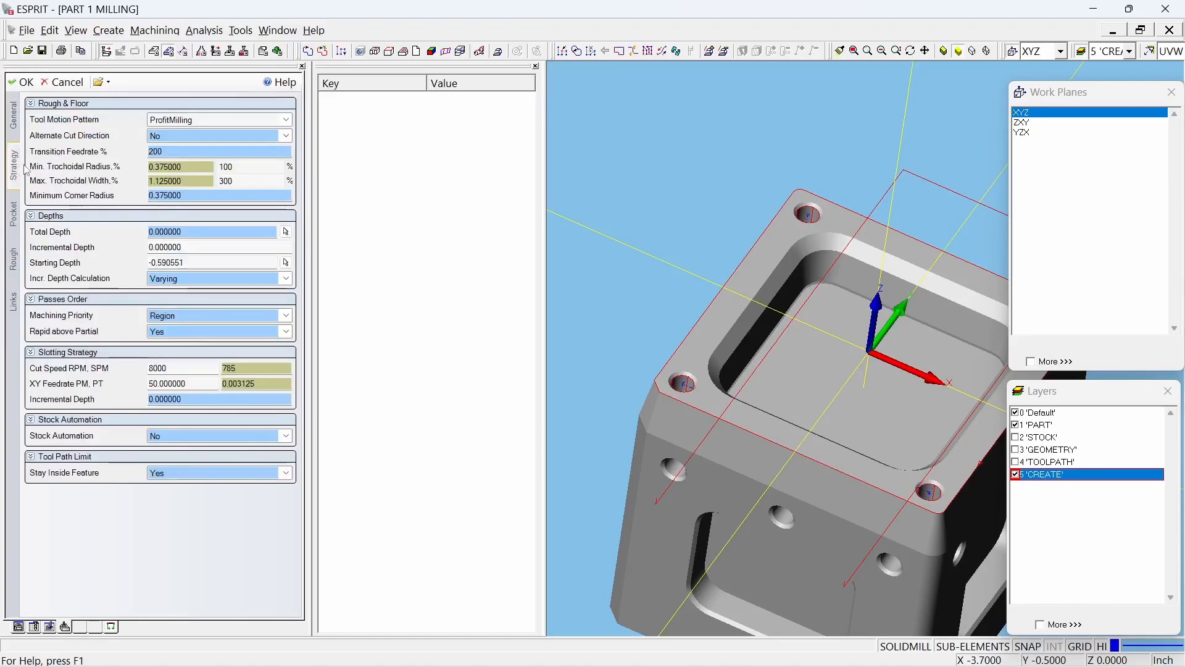
pyautogui.click(237, 123)
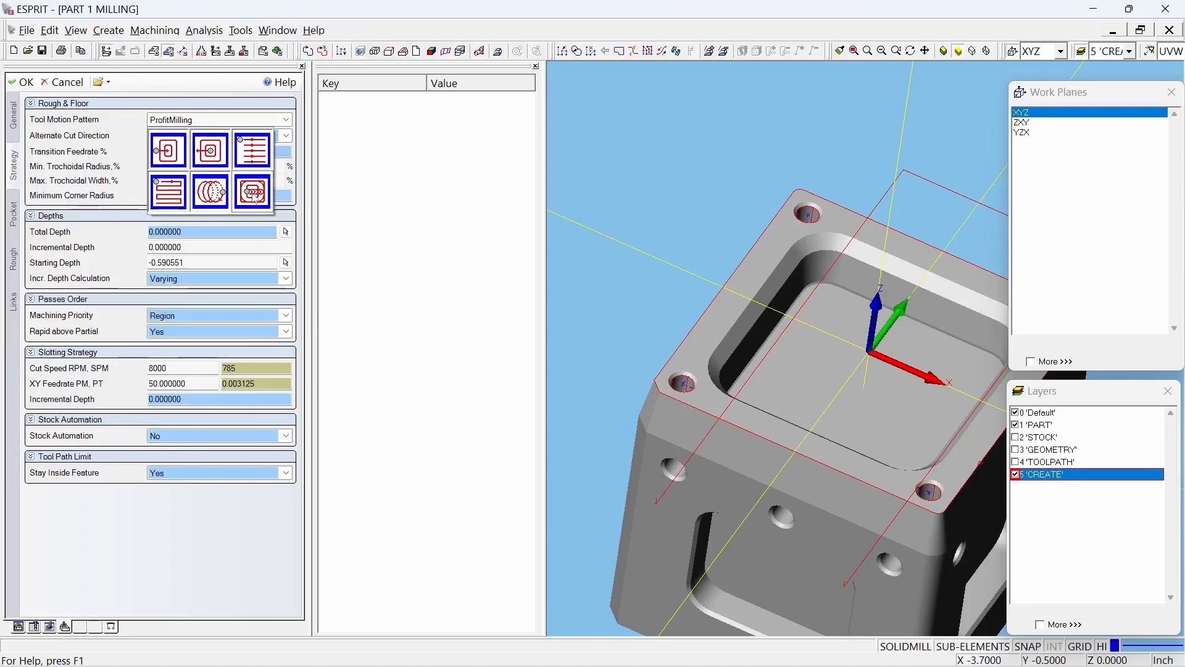
pyautogui.click(253, 195)
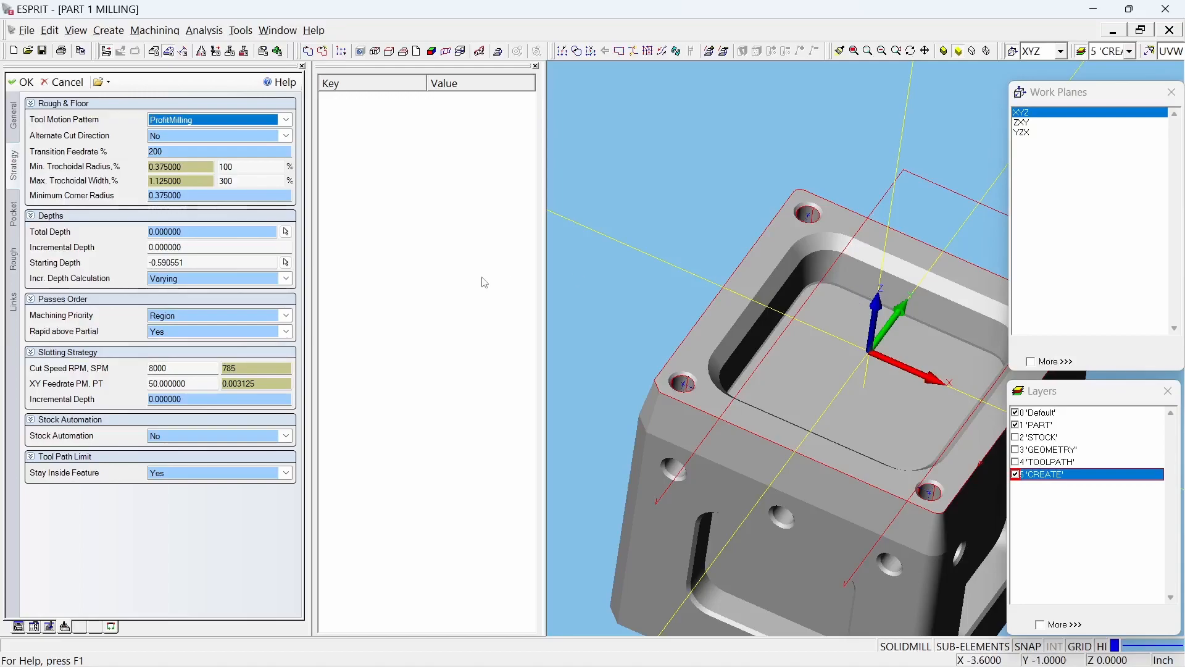
# Step: Try to pick the pocketing operation's Starting Depth from the part's top face, and check the starting and total depths
pyautogui.click(247, 262)
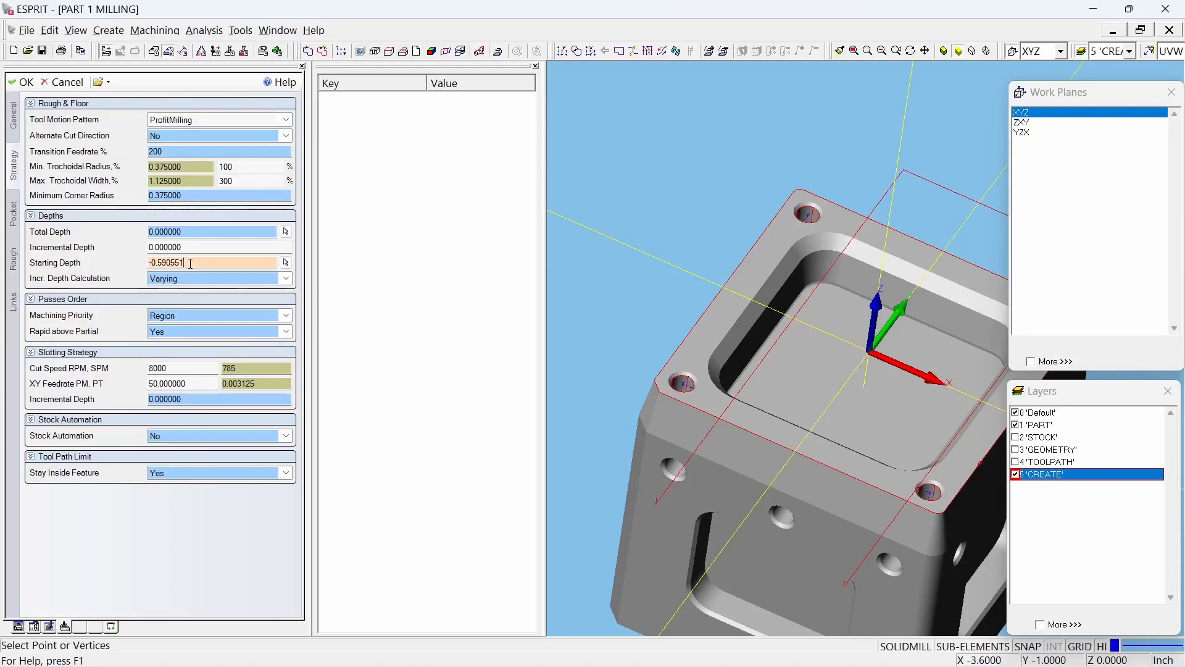
pyautogui.click(286, 262)
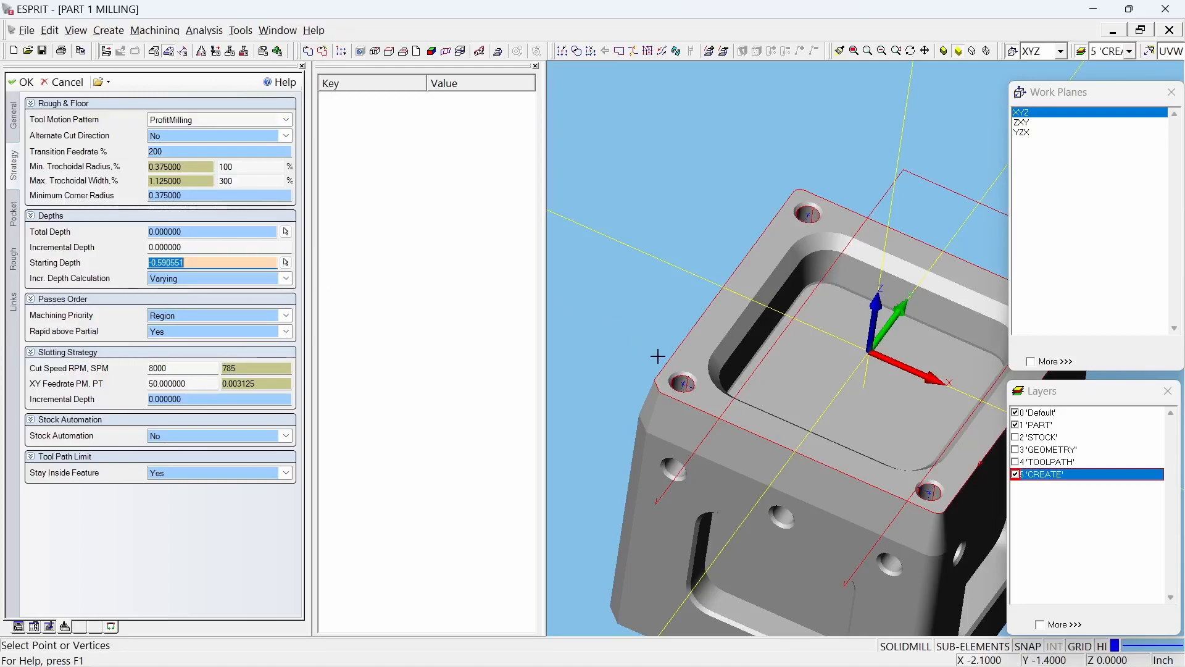
pyautogui.click(695, 342)
pyautogui.click(286, 263)
pyautogui.click(806, 364)
pyautogui.click(286, 263)
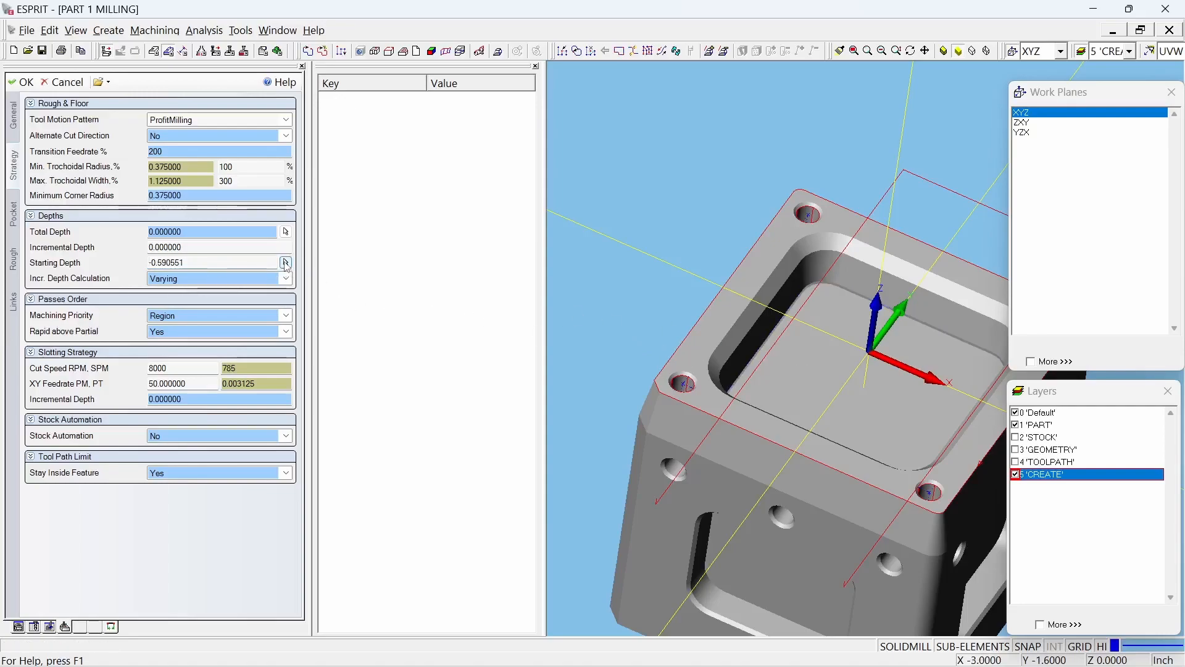
pyautogui.click(720, 347)
pyautogui.click(195, 261)
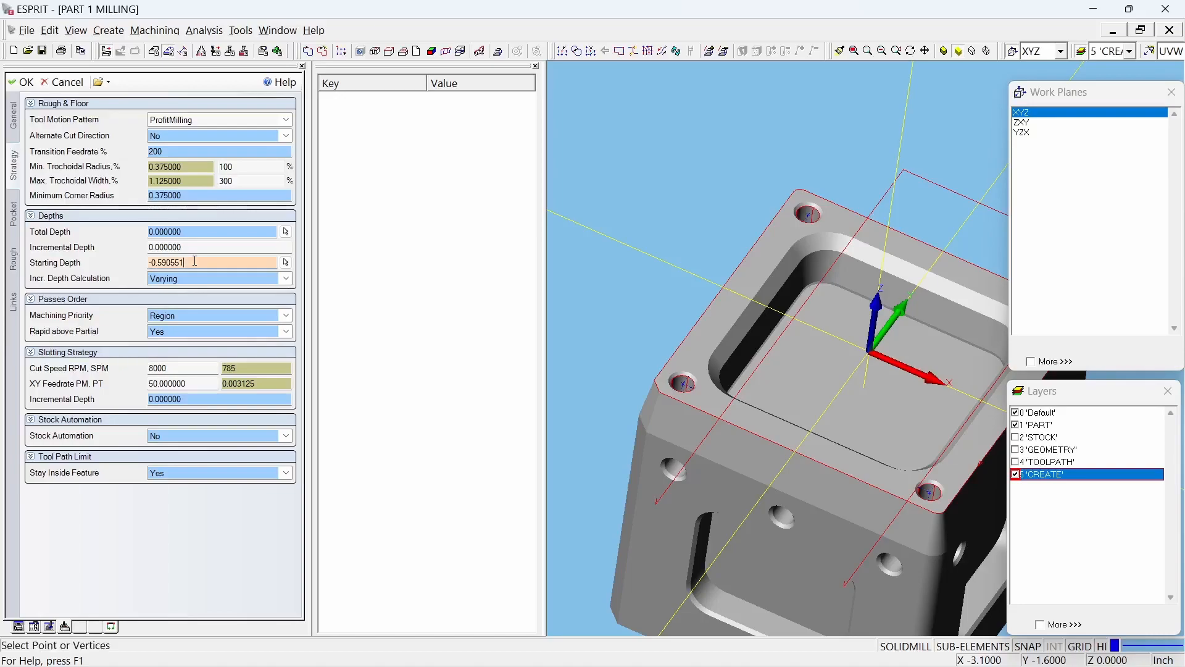
pyautogui.click(198, 227)
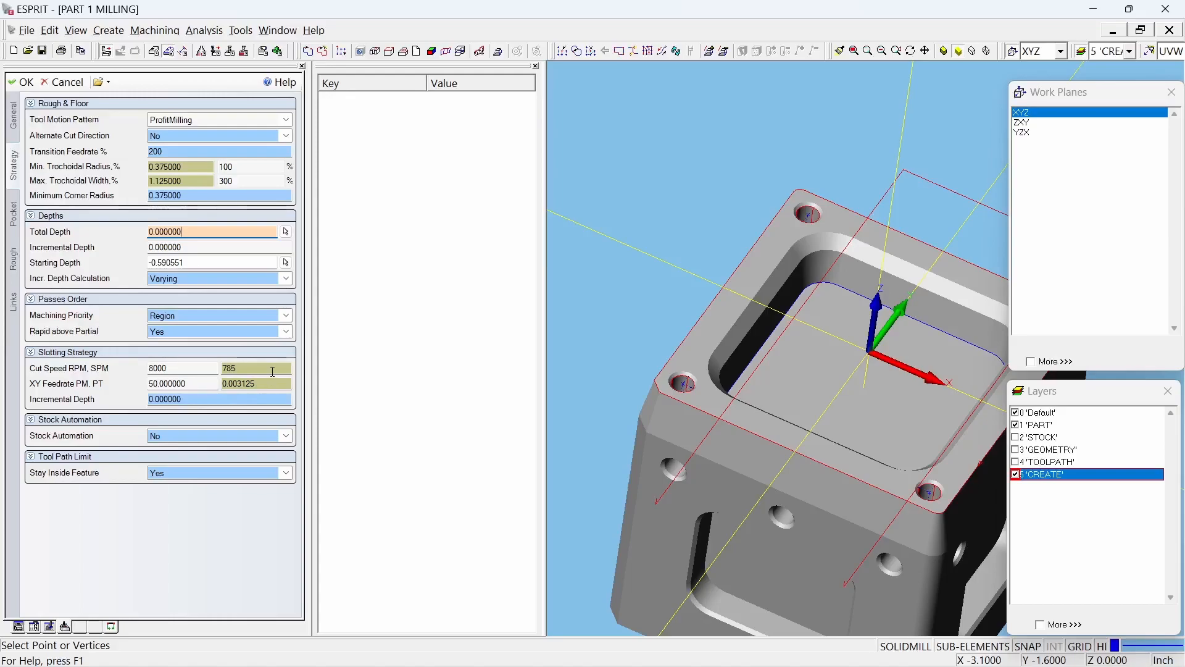
# Step: Set the pocketing operation's rough Step Over to 0.05 inch
pyautogui.click(13, 259)
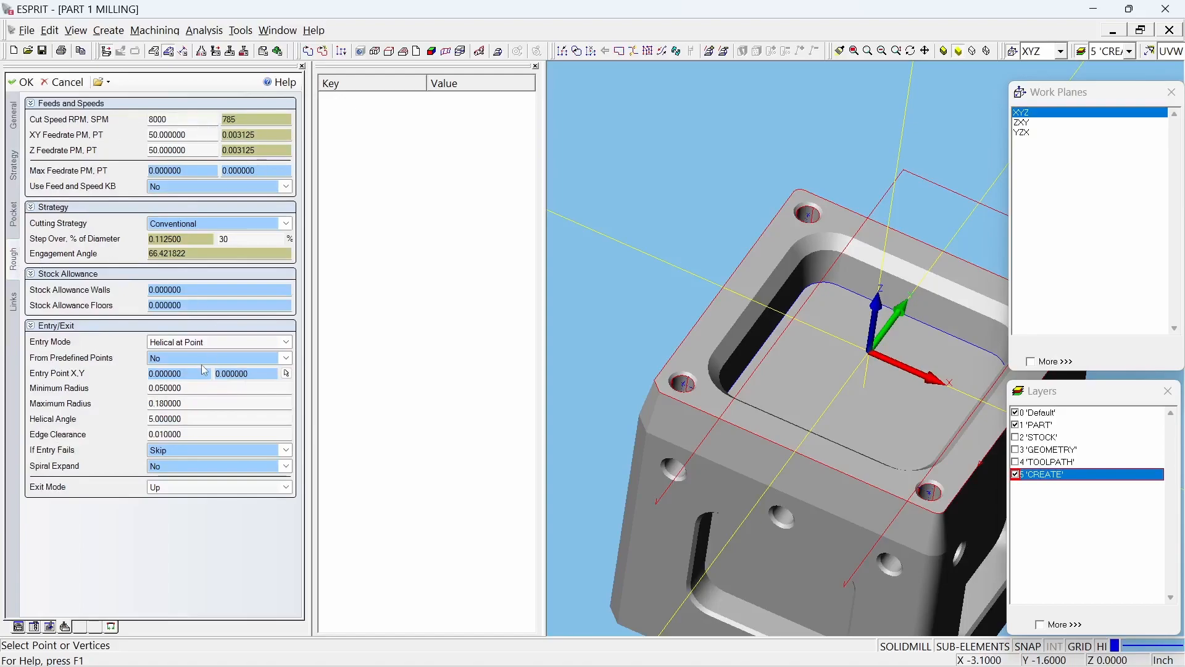
pyautogui.doubleClick(248, 238)
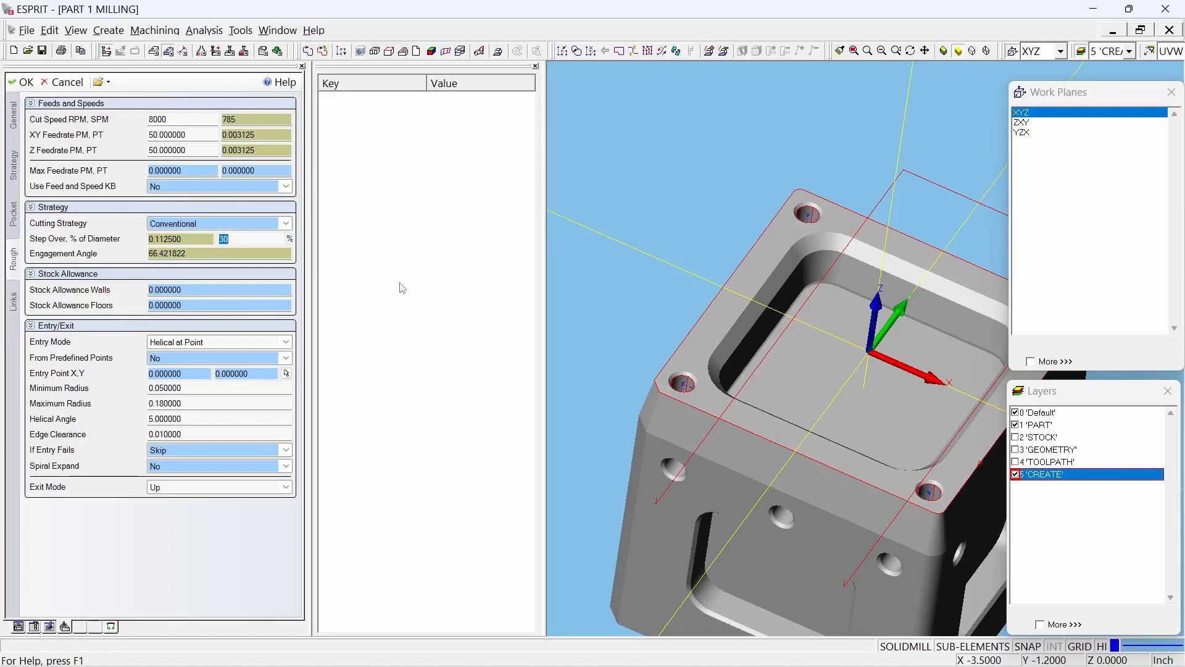
pyautogui.click(189, 239)
pyautogui.click(245, 242)
pyautogui.click(188, 237)
pyautogui.doubleClick(189, 239)
pyautogui.write('.05')
pyautogui.press('Tab')
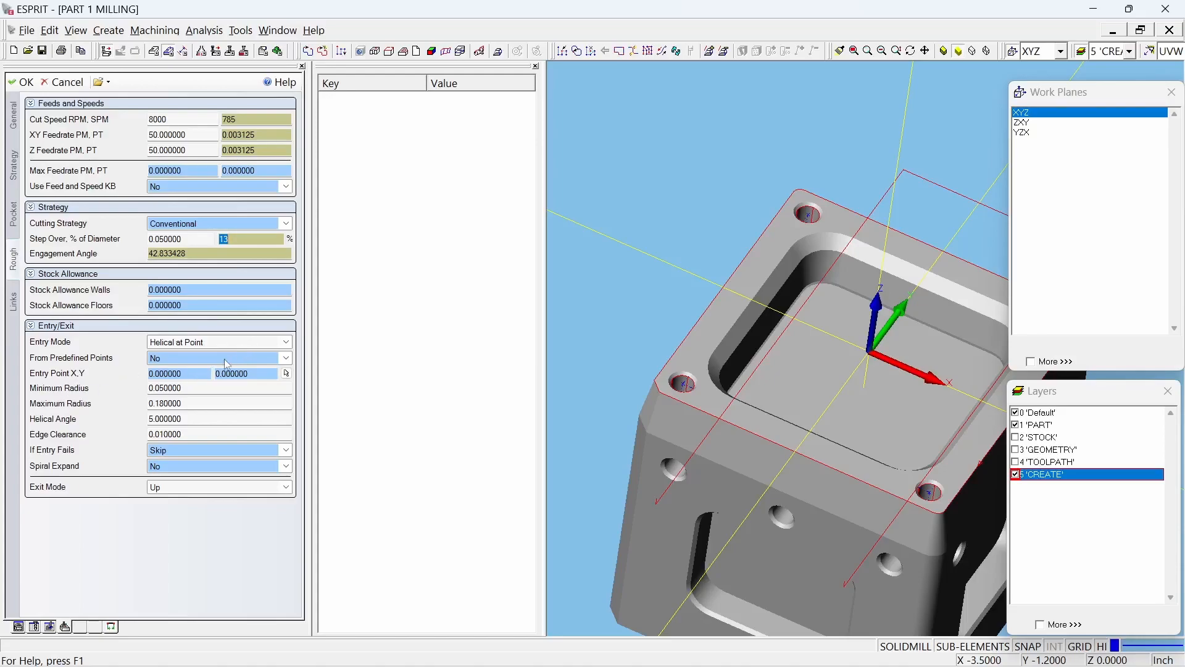
# Step: Review the helical entry's minimum and maximum radius and create the pocketing operation
pyautogui.click(208, 389)
pyautogui.click(216, 403)
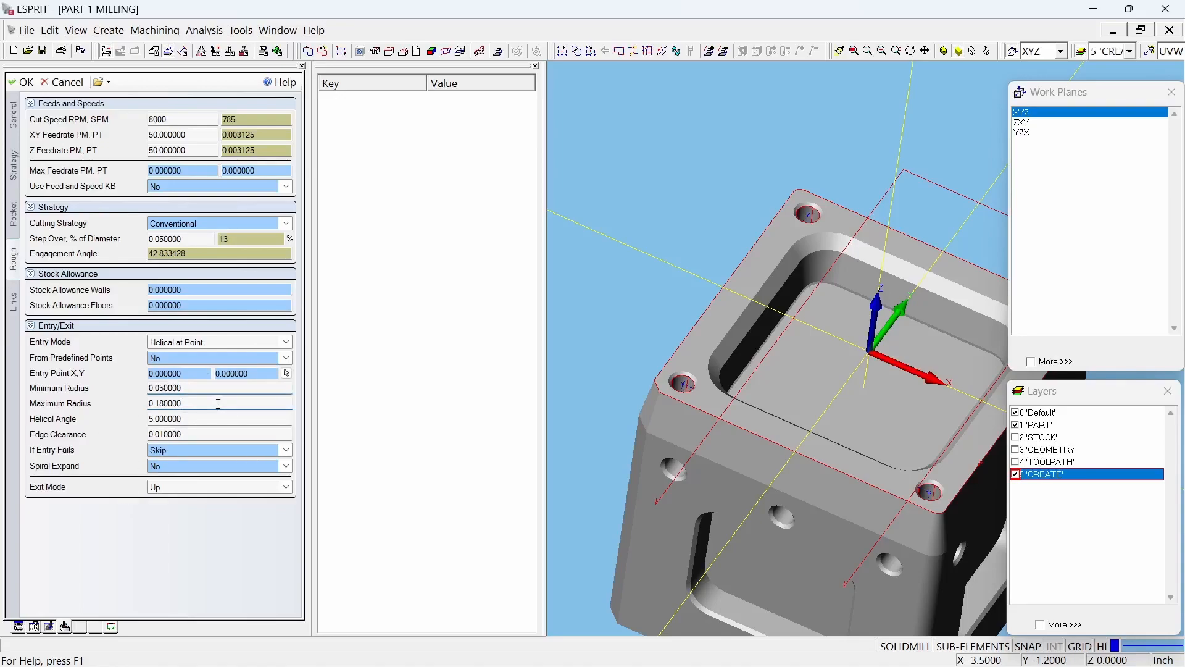
pyautogui.click(210, 403)
pyautogui.doubleClick(211, 402)
pyautogui.click(211, 402)
pyautogui.doubleClick(210, 402)
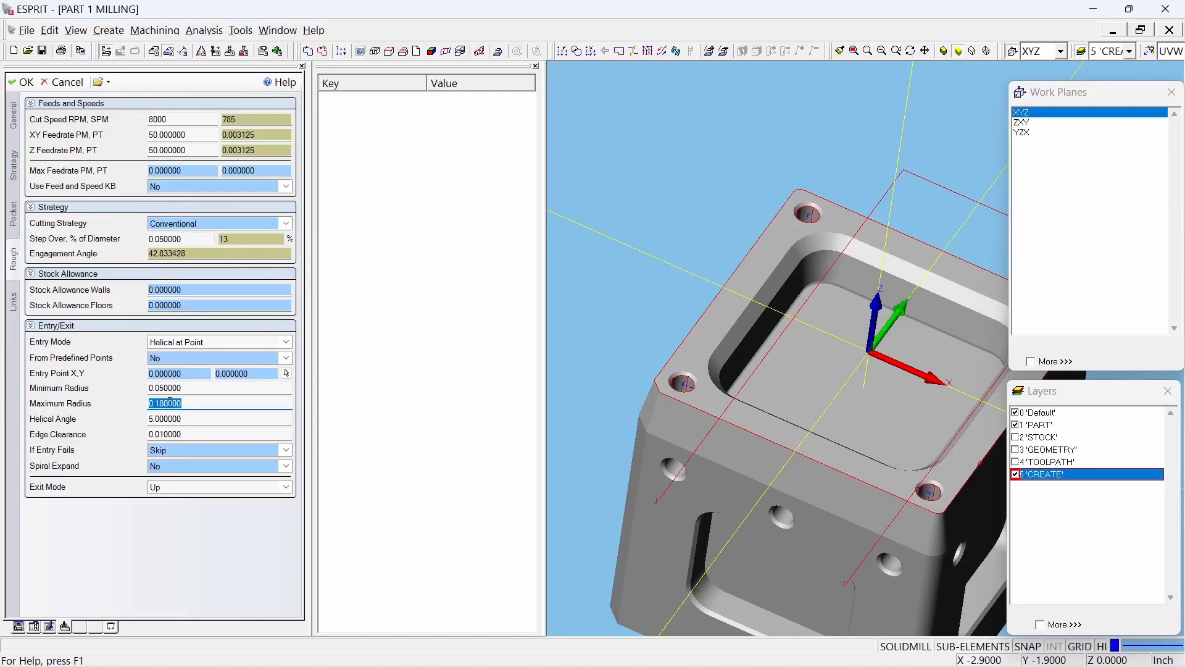
pyautogui.click(27, 82)
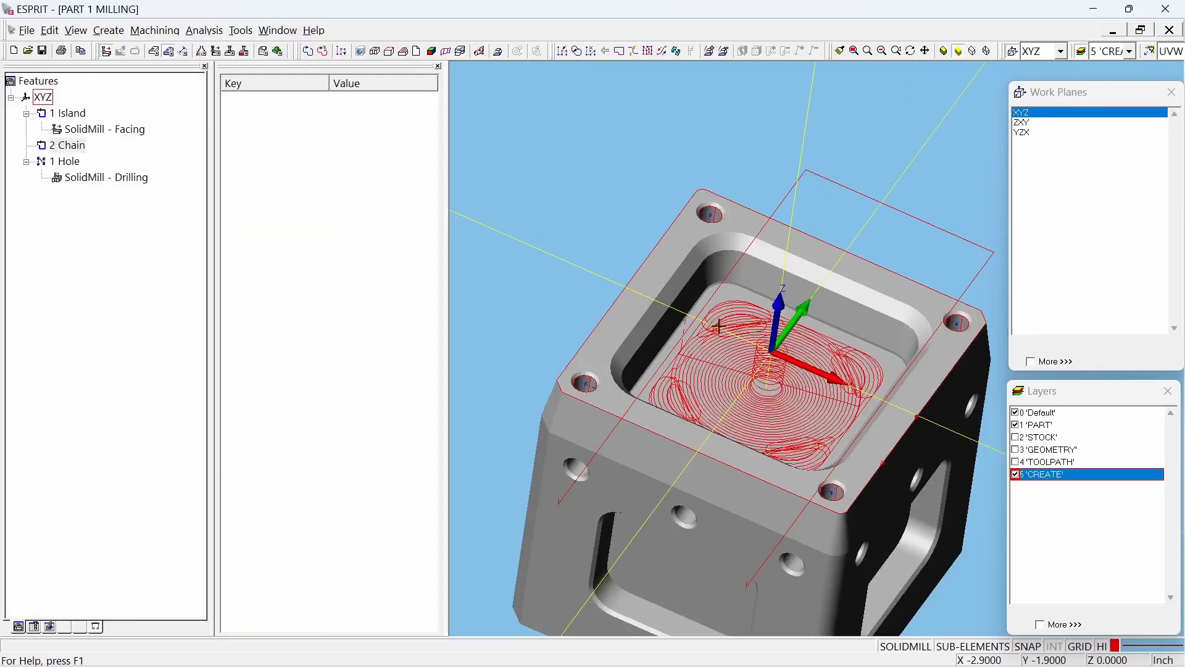
# Step: Run the simulation of the facing, drilling and pocketing operations on the top face, and stop it when it has finished
pyautogui.moveTo(765, 362); pyautogui.dragTo(788, 307, button='middle')
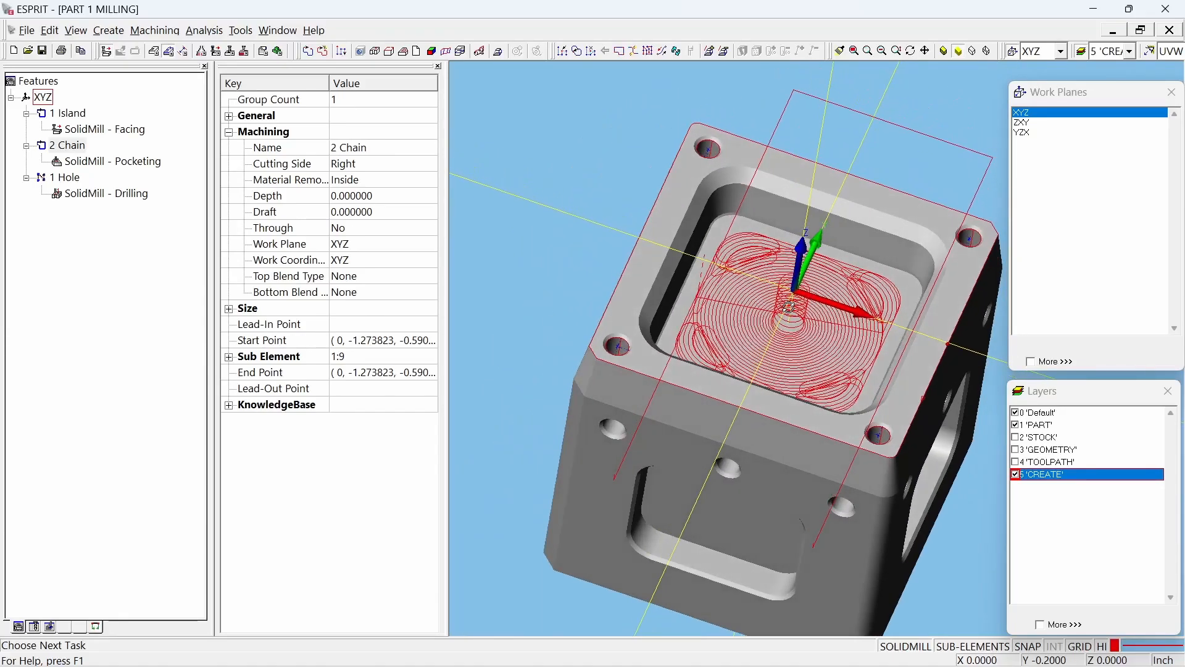
pyautogui.click(495, 113)
pyautogui.click(278, 52)
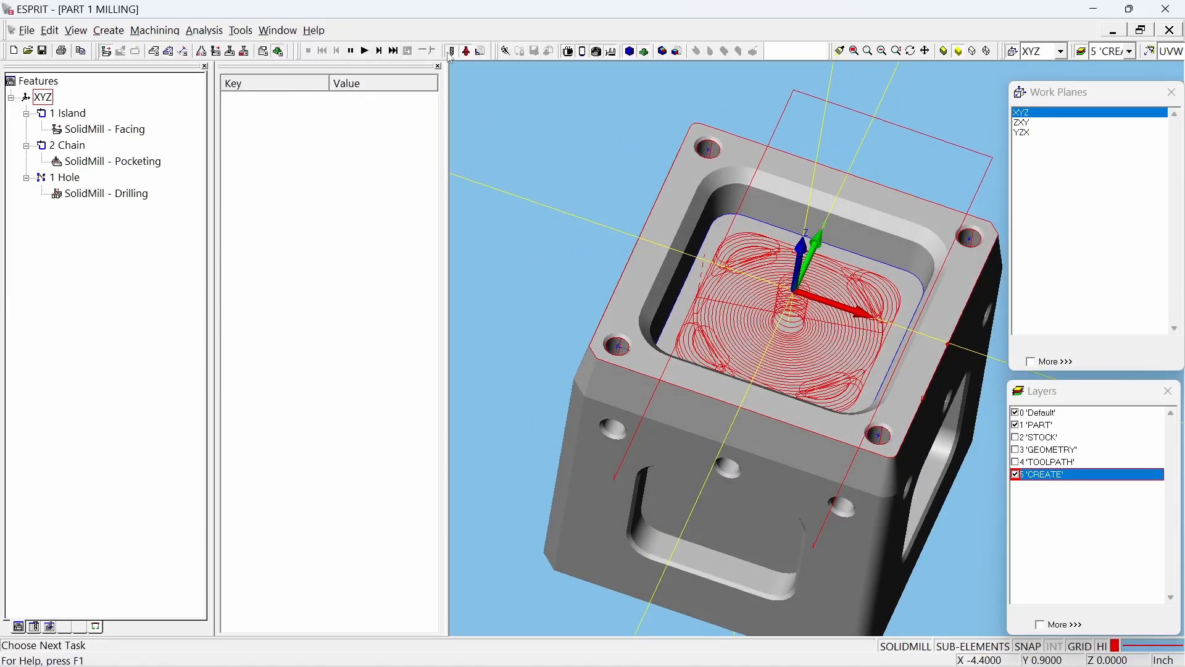
pyautogui.click(365, 51)
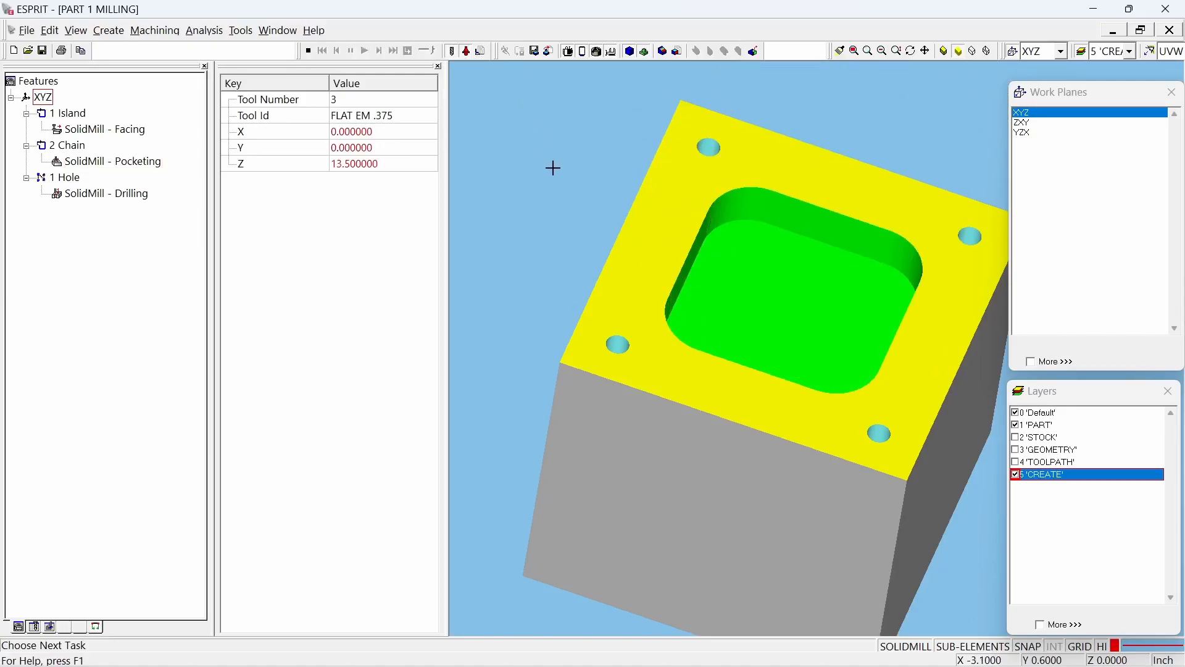
pyautogui.click(313, 52)
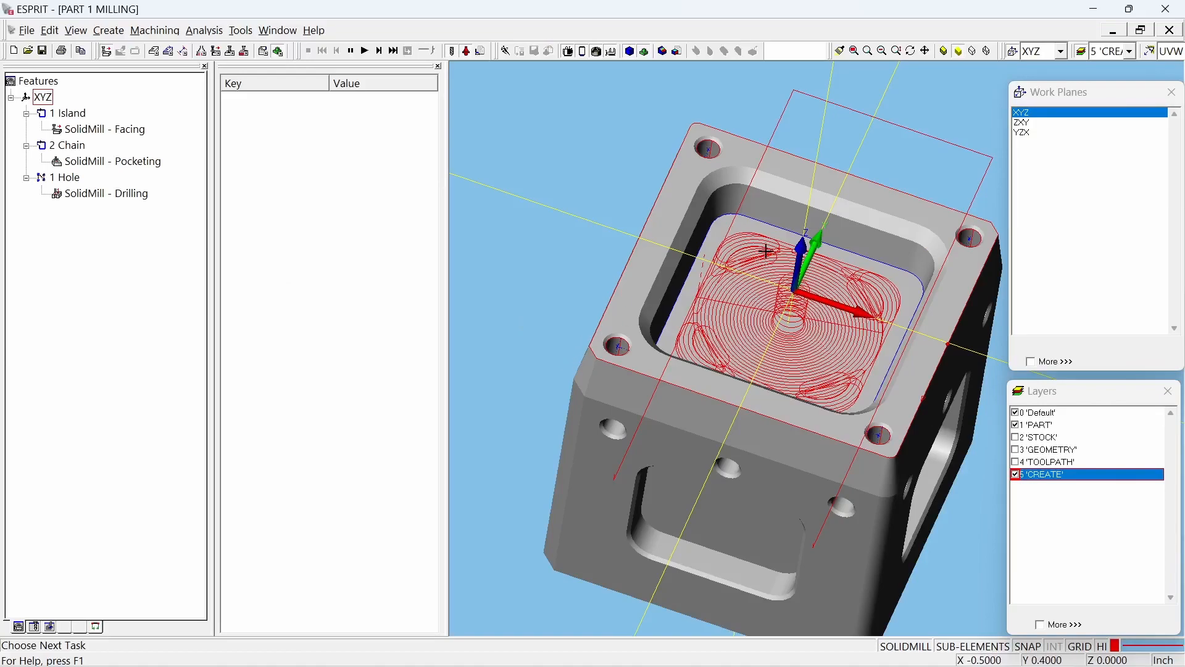
pyautogui.moveTo(729, 390); pyautogui.dragTo(807, 347, button='middle')
pyautogui.doubleClick(567, 173)
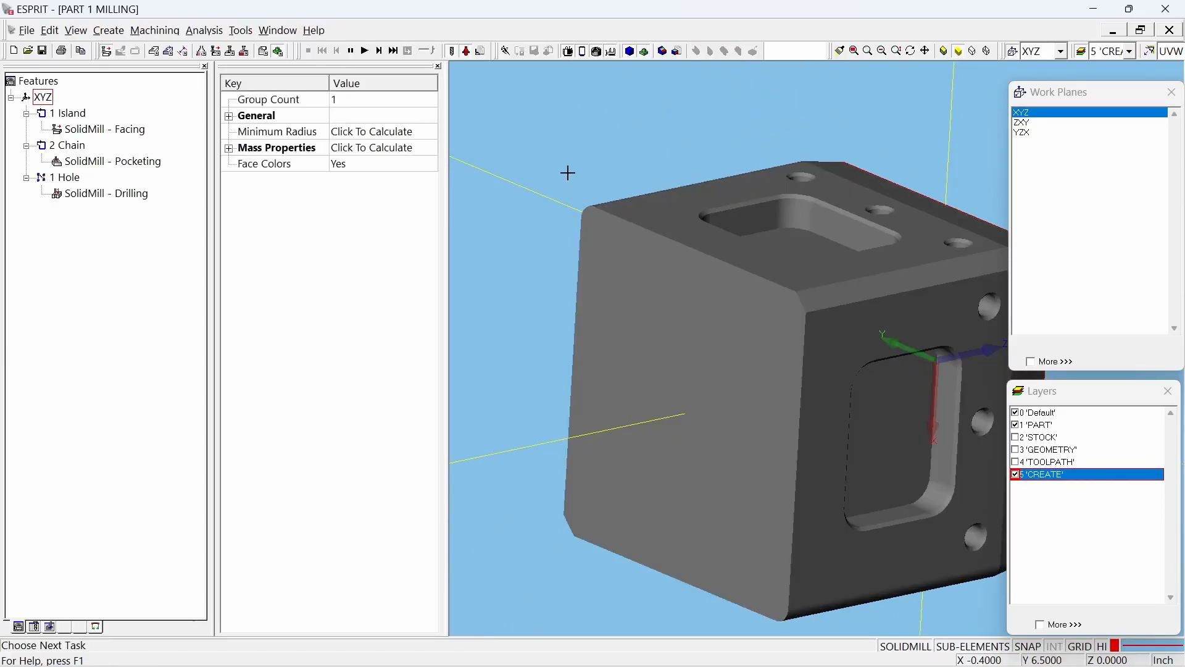
pyautogui.click(645, 98)
pyautogui.click(646, 97)
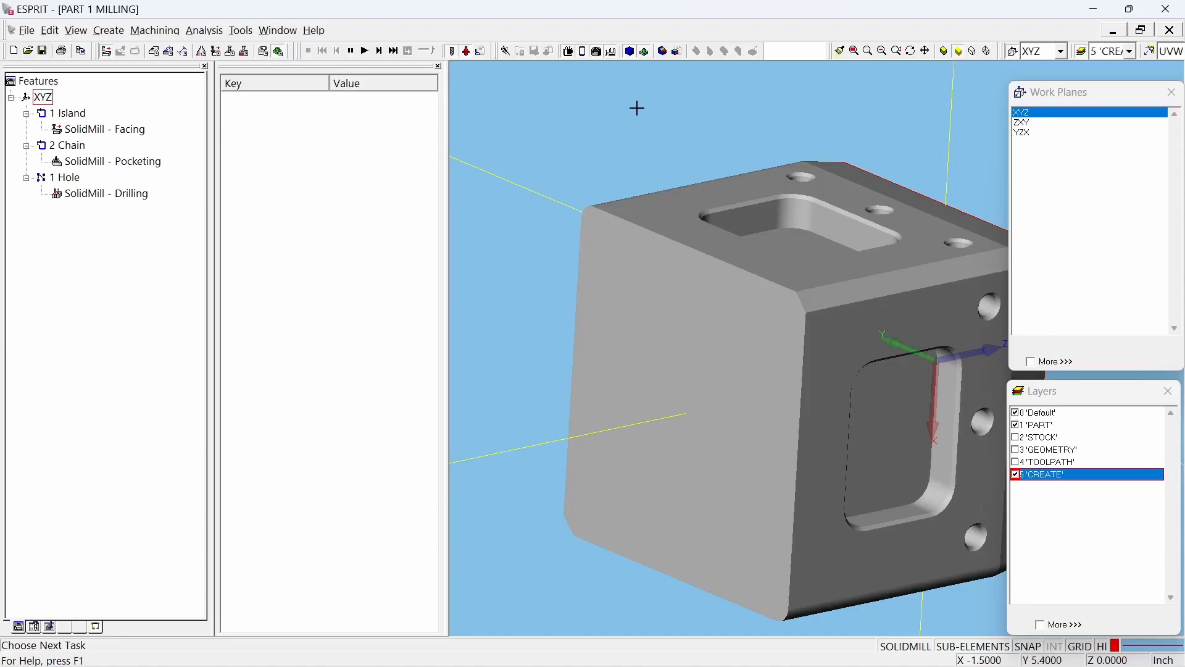
pyautogui.click(581, 270)
pyautogui.click(581, 270)
pyautogui.click(581, 270)
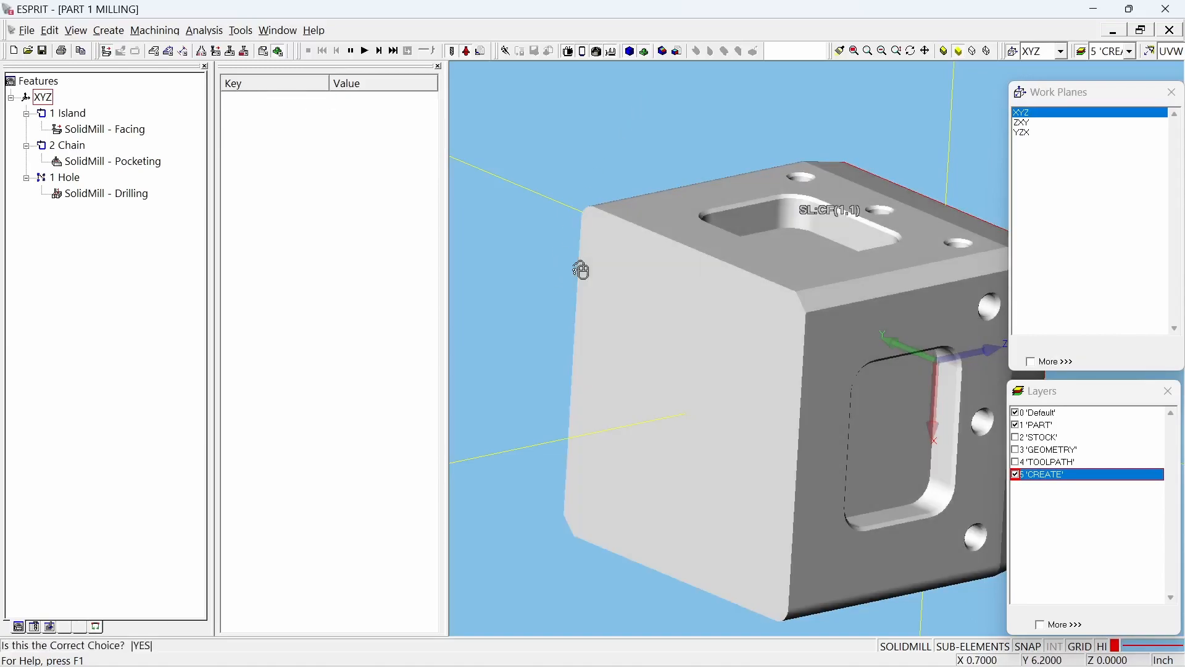
pyautogui.rightClick(582, 270)
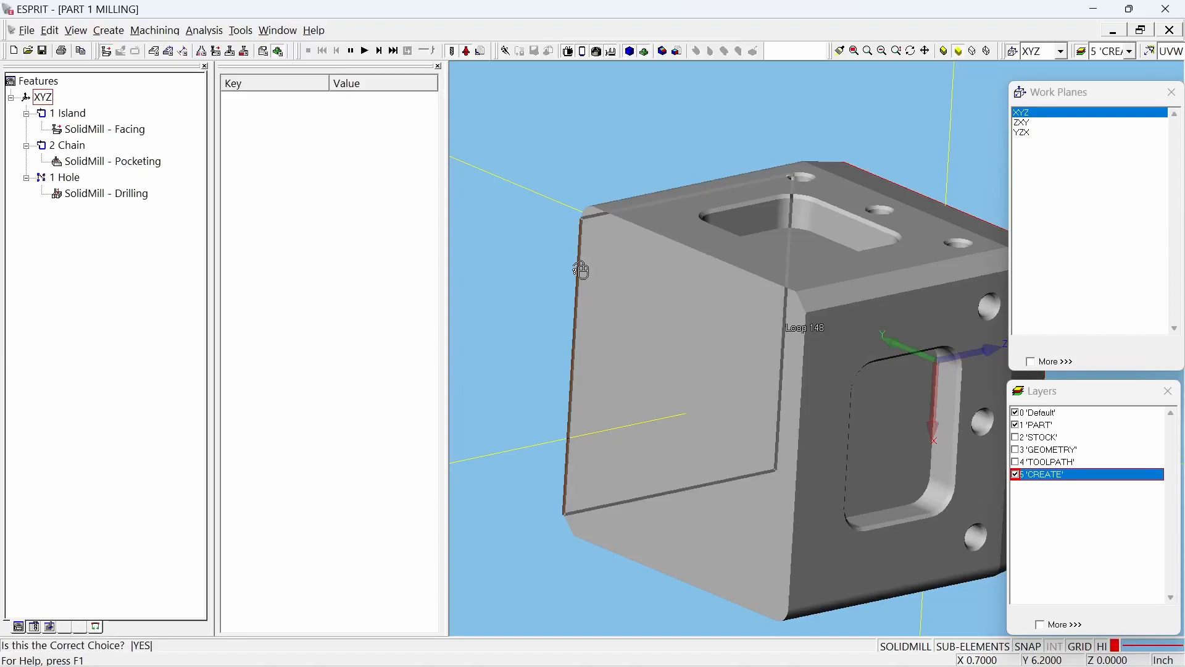
pyautogui.click(547, 236)
# Step: Select the edge loop around the part's bottom face and create a chain feature from it with Auto Chain
pyautogui.moveTo(614, 371); pyautogui.dragTo(589, 392, button='middle')
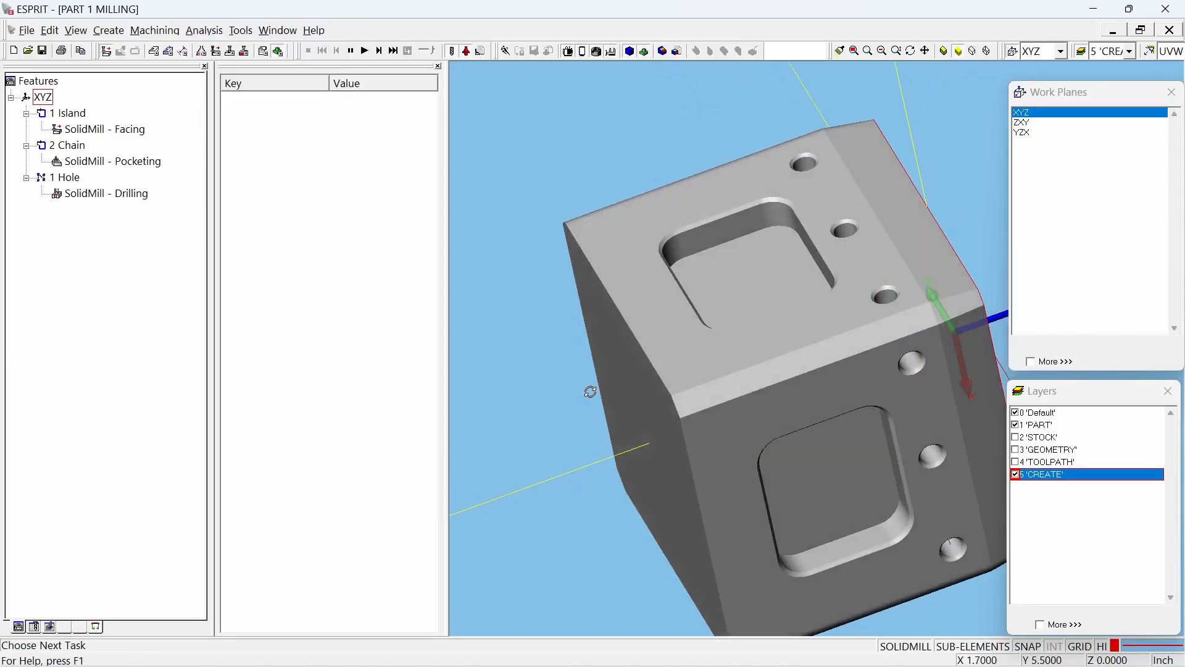
pyautogui.click(608, 290)
pyautogui.rightClick(607, 291)
pyautogui.click(608, 291)
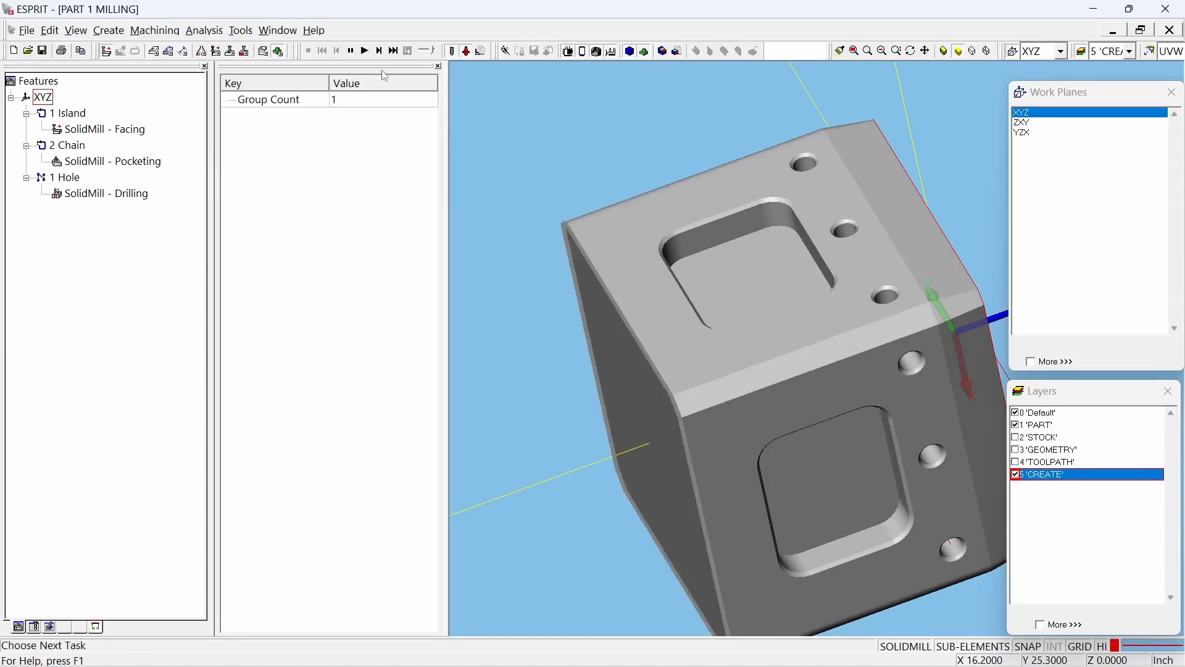
pyautogui.click(185, 52)
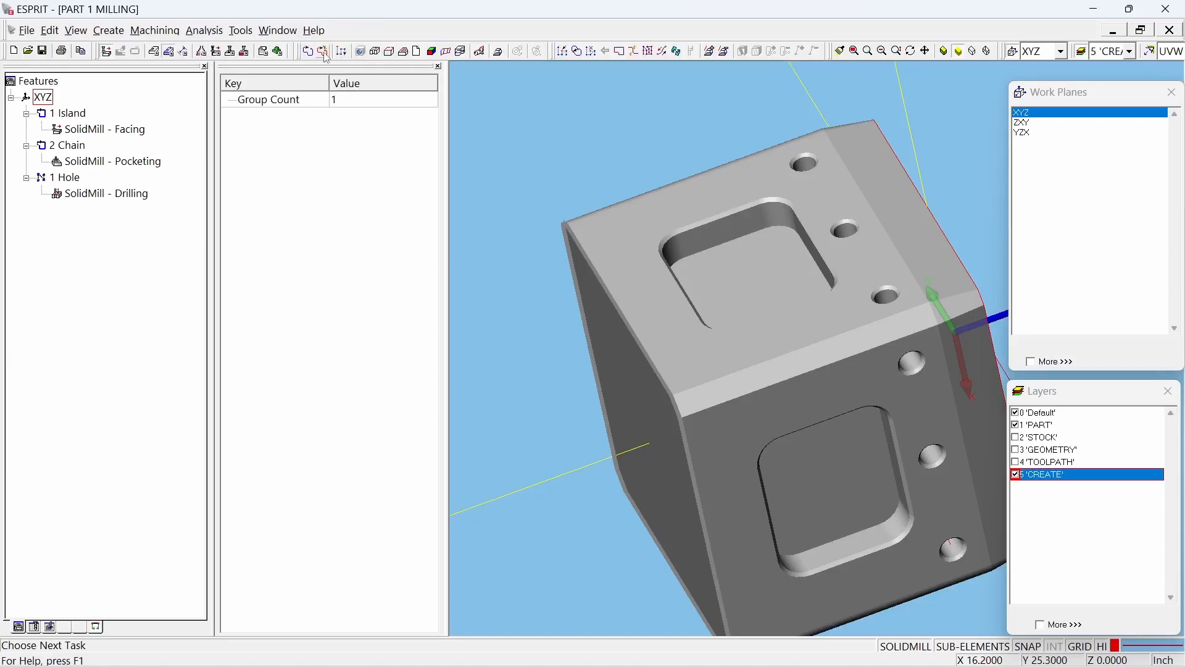
# Step: Set the machining Depth of the chain around the bottom face to 0
pyautogui.click(82, 145)
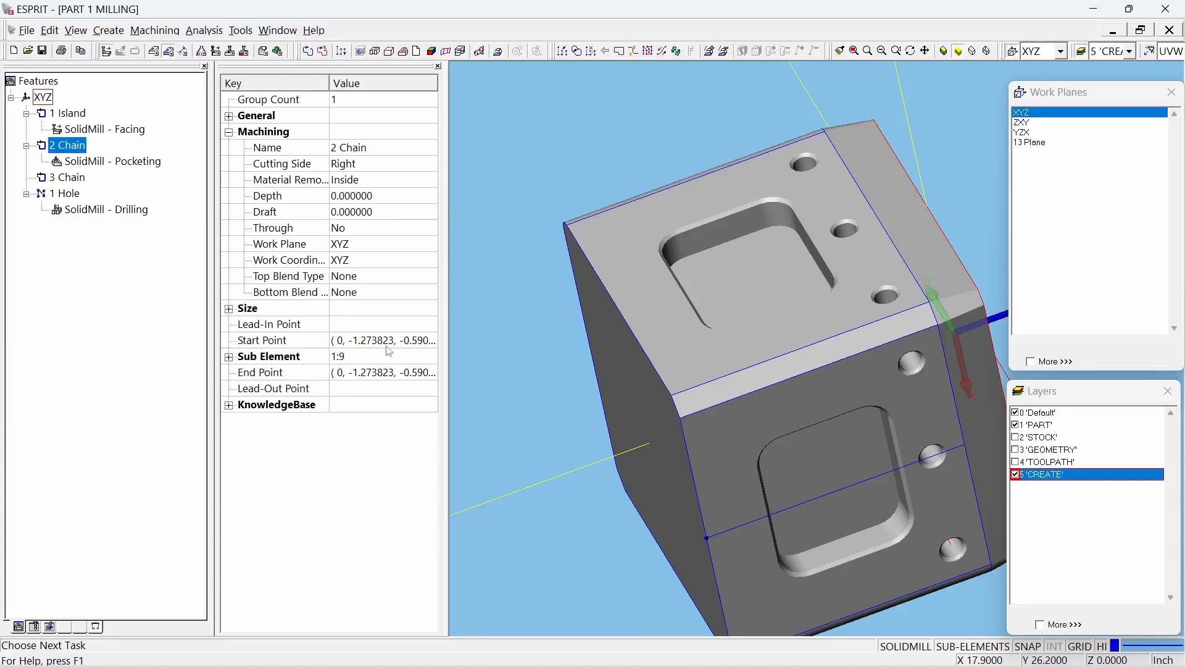
pyautogui.scroll(1, 681, 261)
pyautogui.scroll(-4, 680, 265)
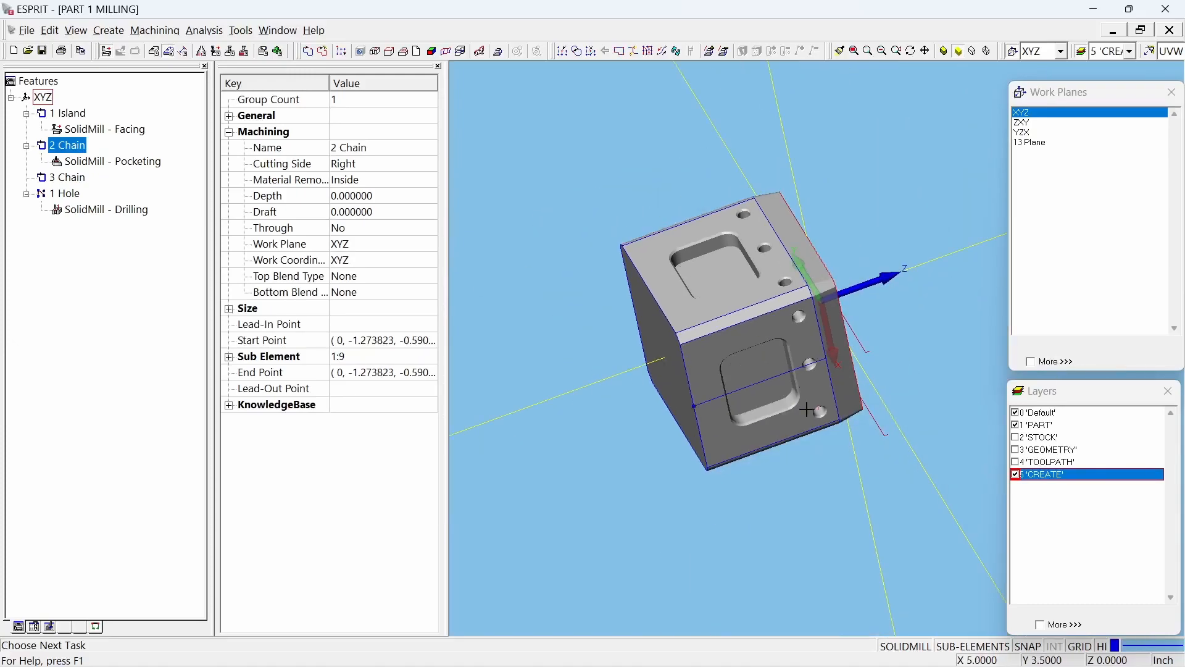
pyautogui.moveTo(795, 433); pyautogui.dragTo(701, 465, button='middle')
pyautogui.click(574, 196)
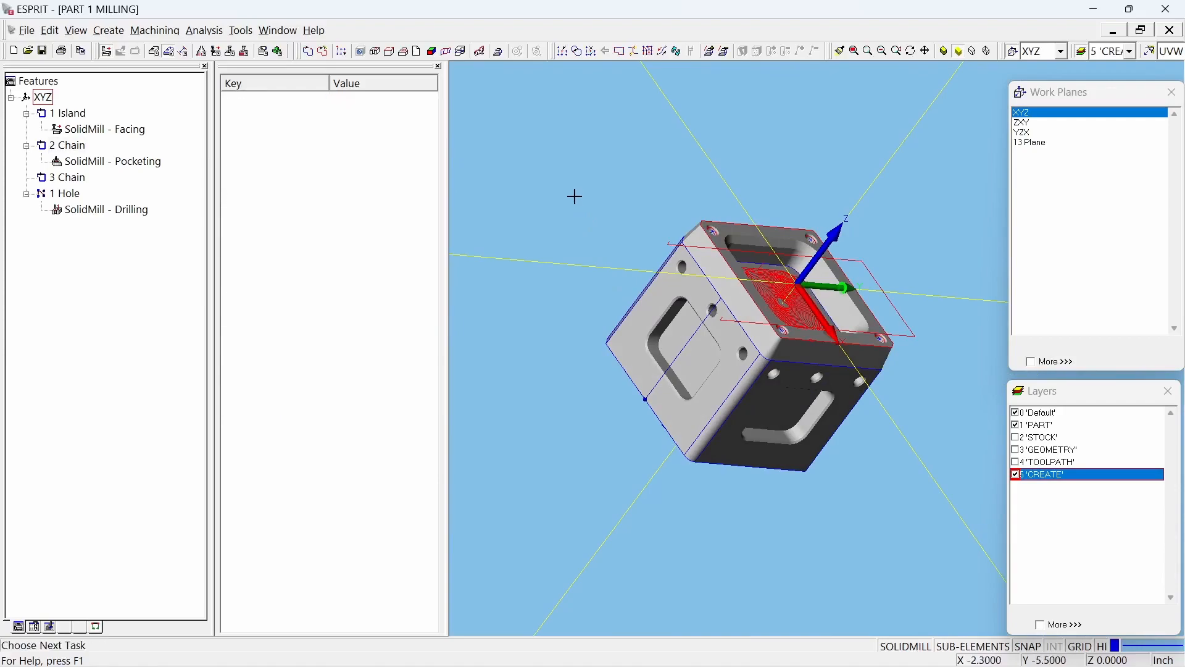
pyautogui.click(69, 179)
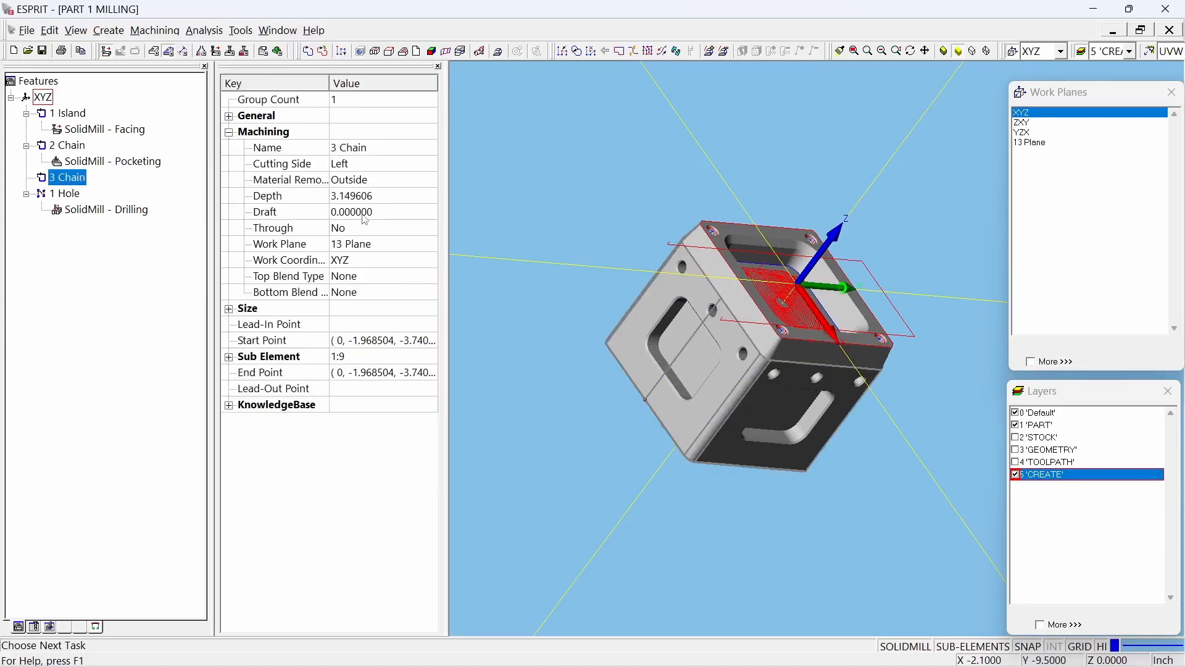
pyautogui.click(396, 195)
pyautogui.write('0')
pyautogui.press('Return')
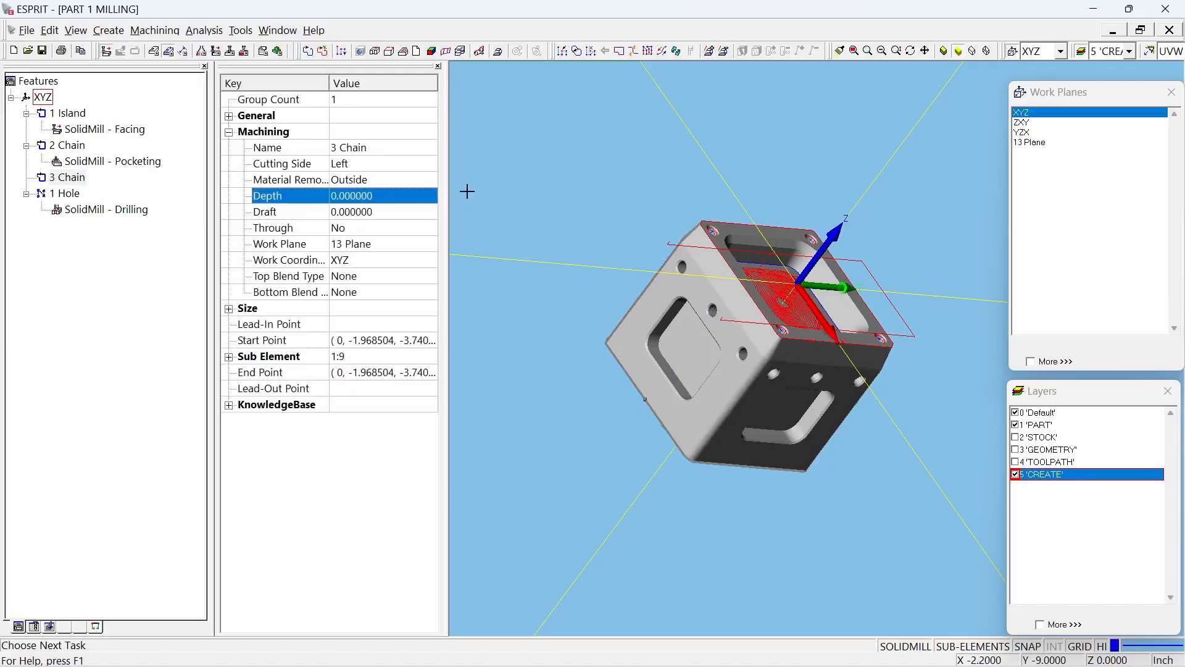
# Step: Set the bottom-face chain's Work Plane to XYZ and check its machining properties
pyautogui.click(390, 249)
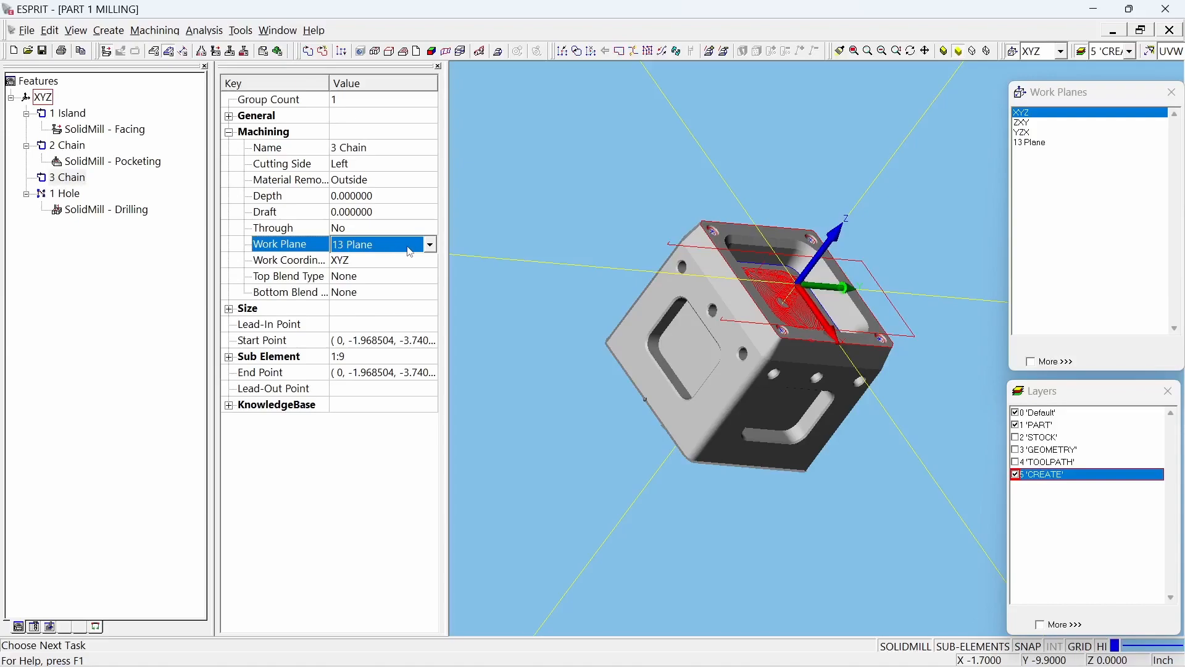
pyautogui.click(429, 245)
pyautogui.click(376, 279)
pyautogui.click(516, 185)
pyautogui.click(87, 180)
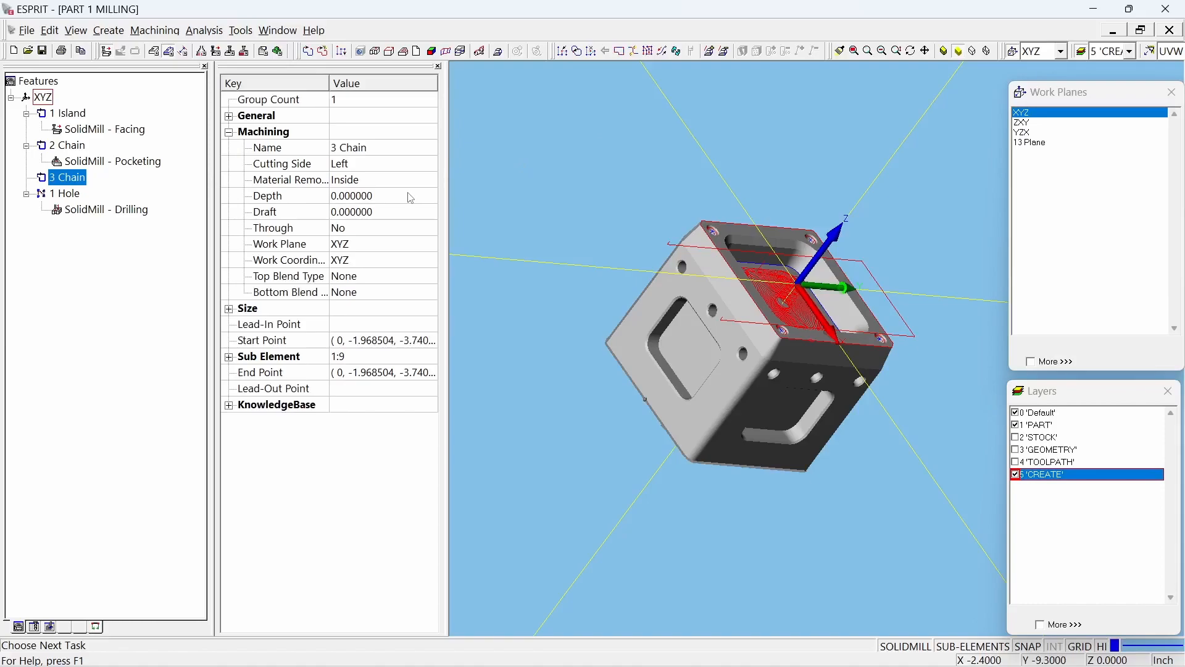
pyautogui.click(164, 354)
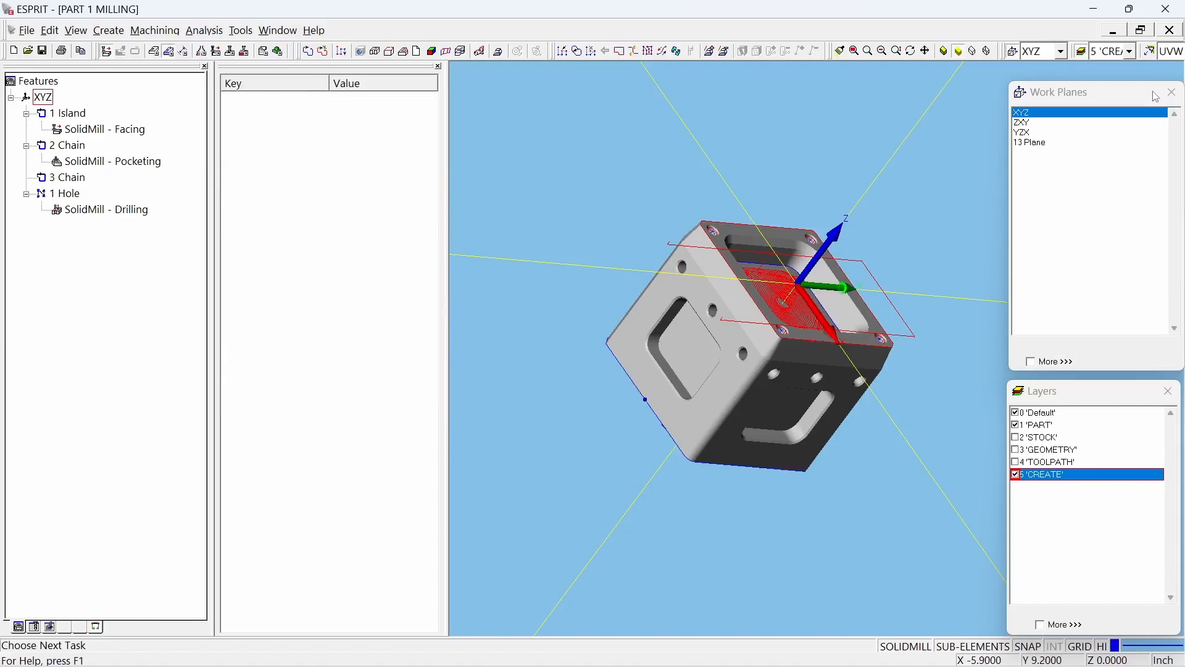
# Step: Delete the 13 Plane work plane
pyautogui.click(1041, 143)
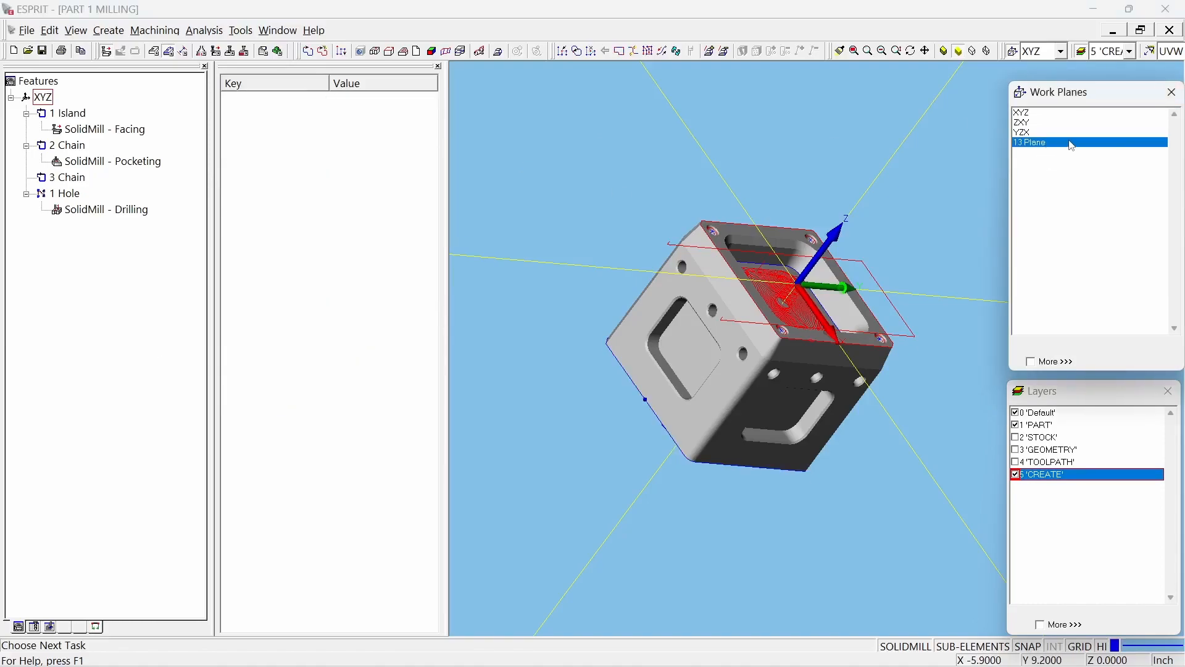
pyautogui.rightClick(1059, 142)
pyautogui.click(1108, 191)
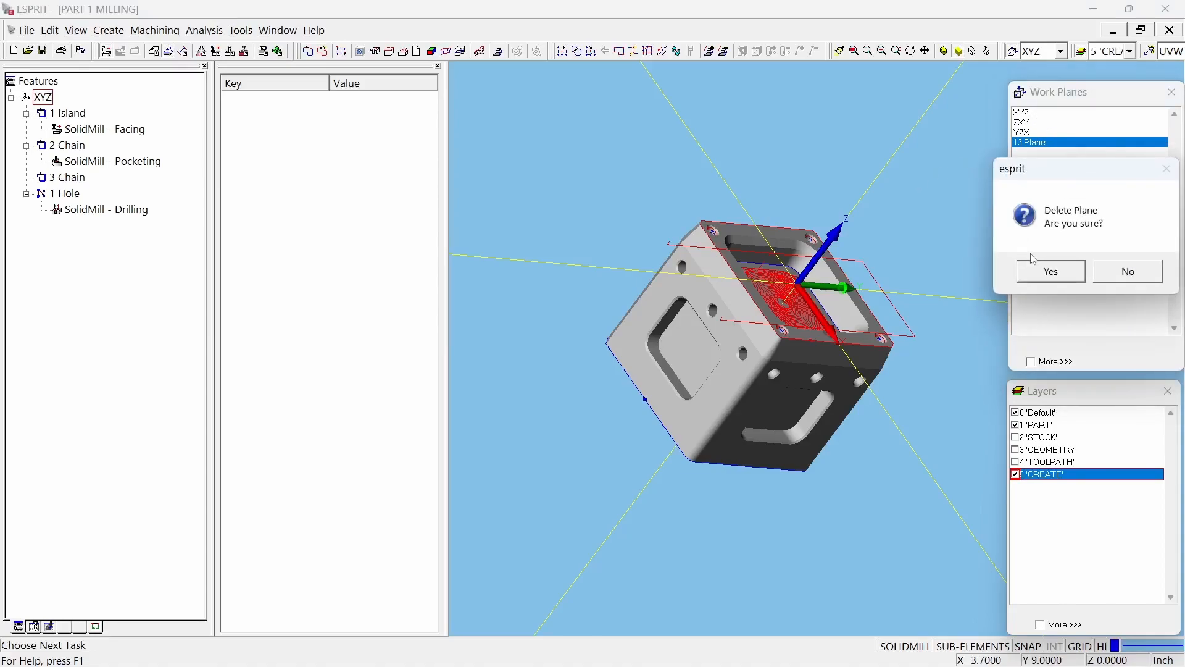
pyautogui.click(1046, 271)
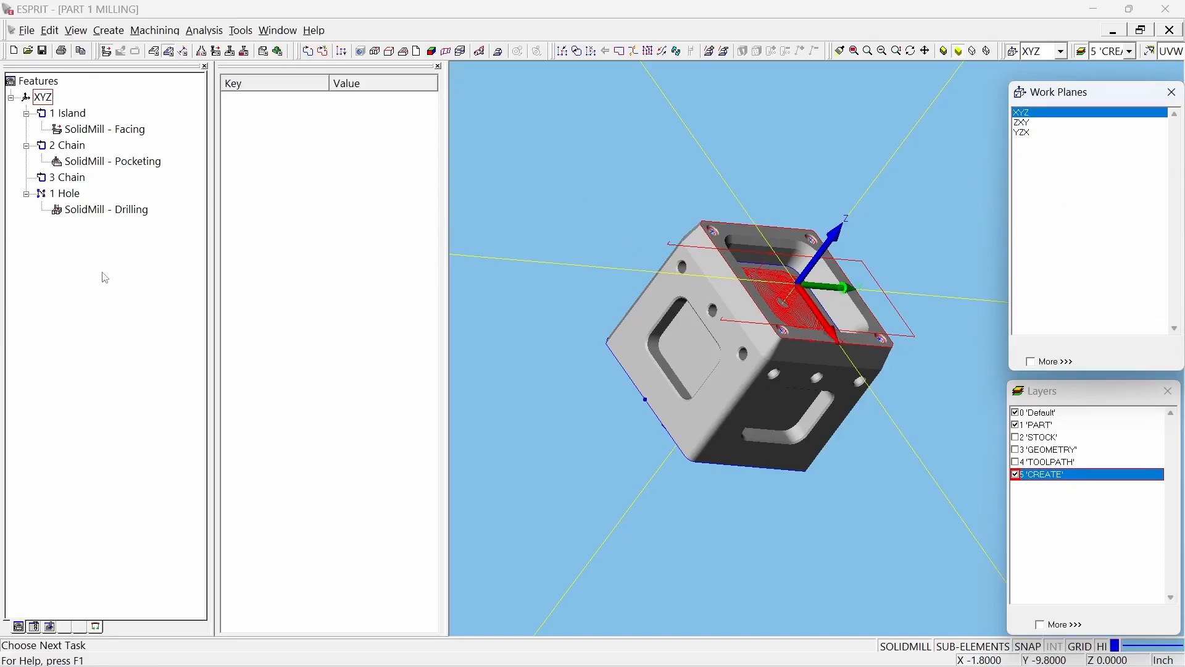
# Step: Start a SolidMill Traditional contouring operation on the chain around the bottom face
pyautogui.click(68, 180)
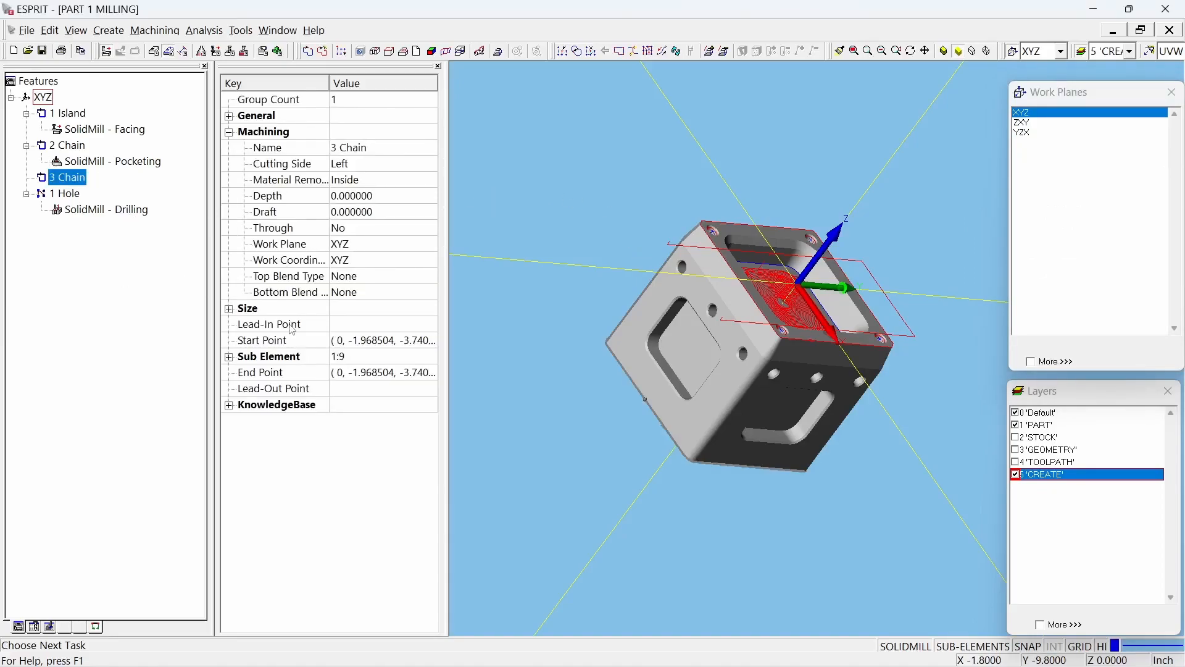
pyautogui.click(152, 36)
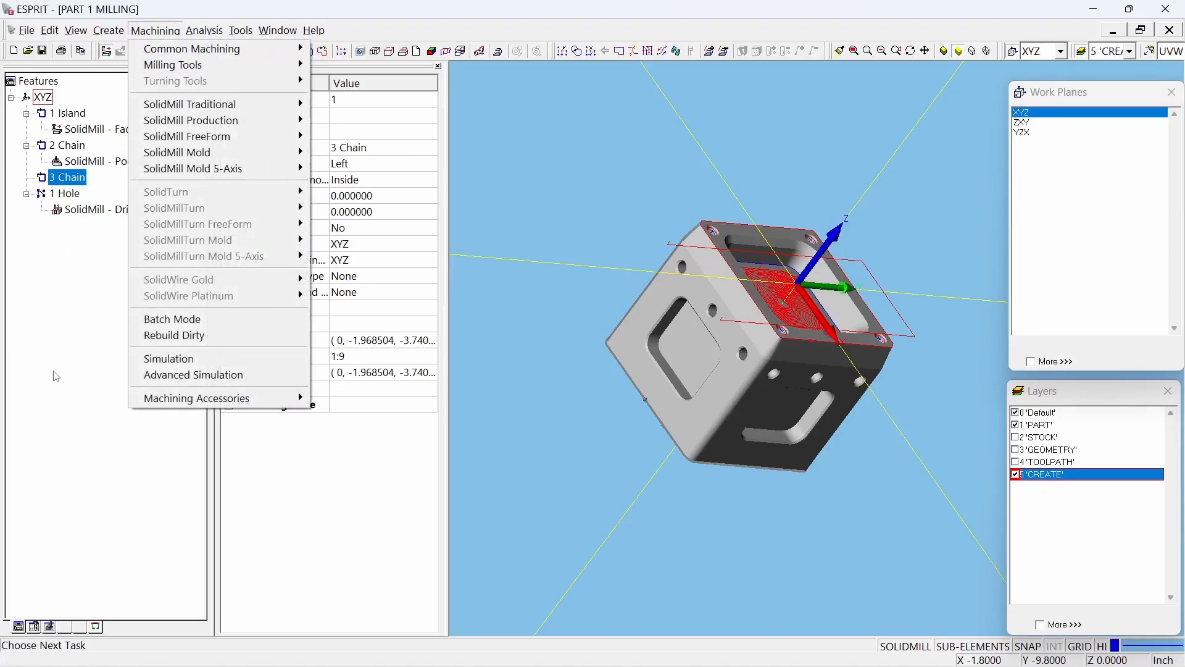
pyautogui.click(54, 372)
pyautogui.click(81, 183)
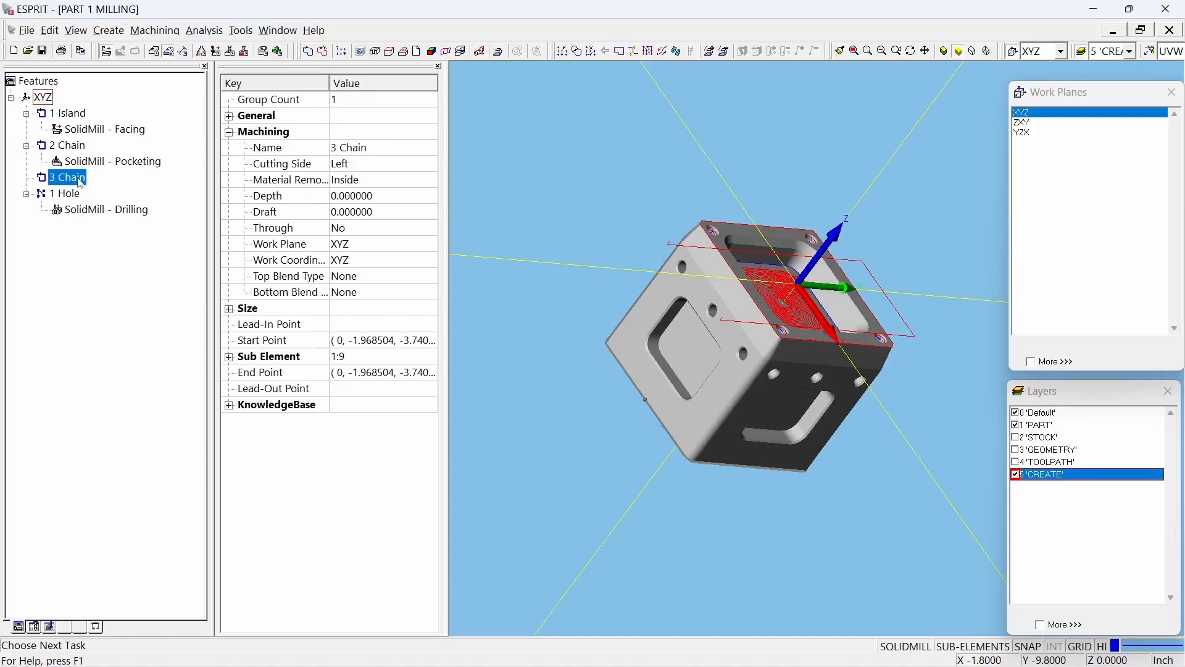
pyautogui.click(155, 30)
pyautogui.moveTo(284, 104)
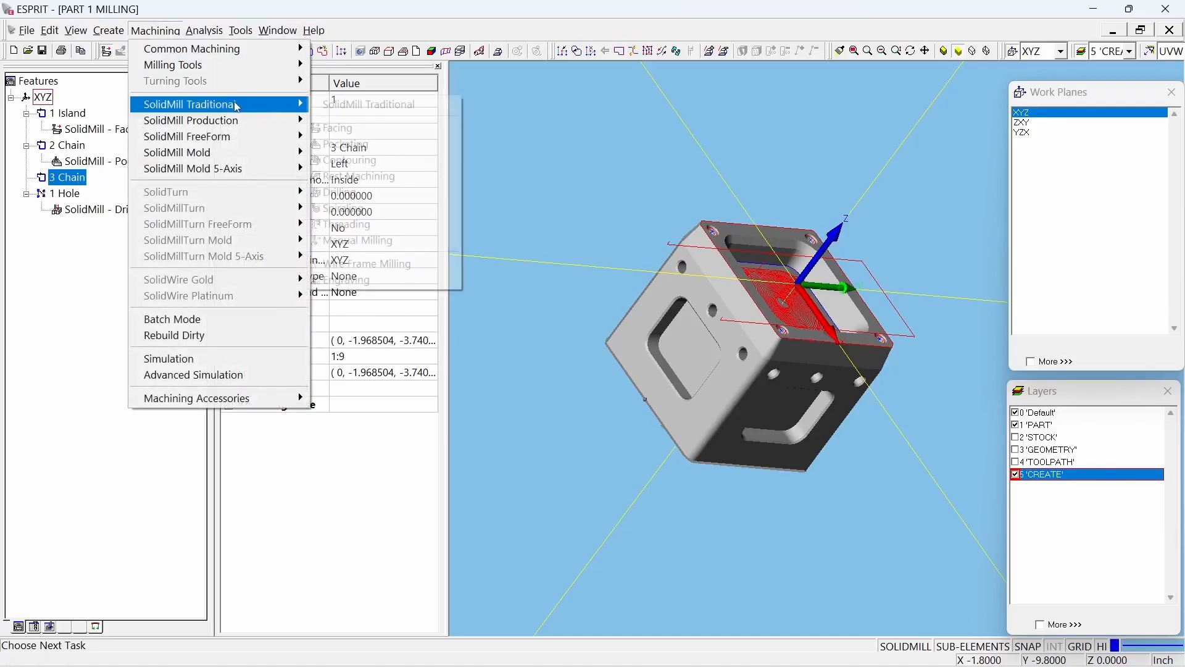
pyautogui.click(395, 163)
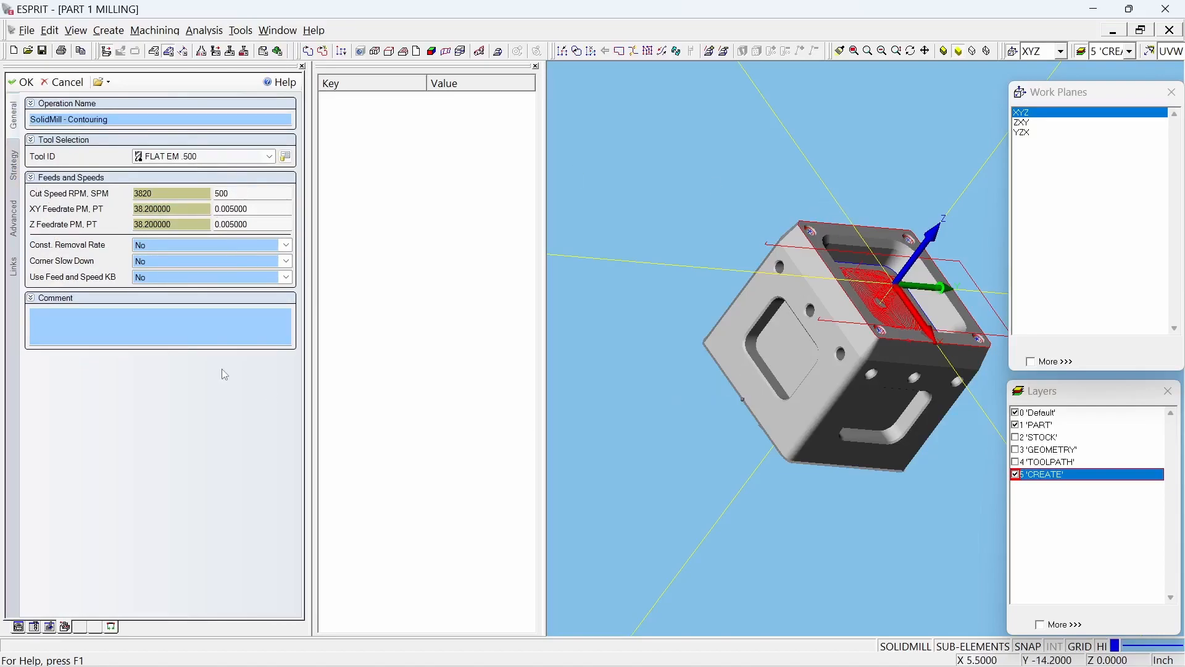
# Step: Review the contouring operation's stock allowances and depth settings, and generate its toolpath around the part with the existing values
pyautogui.click(19, 176)
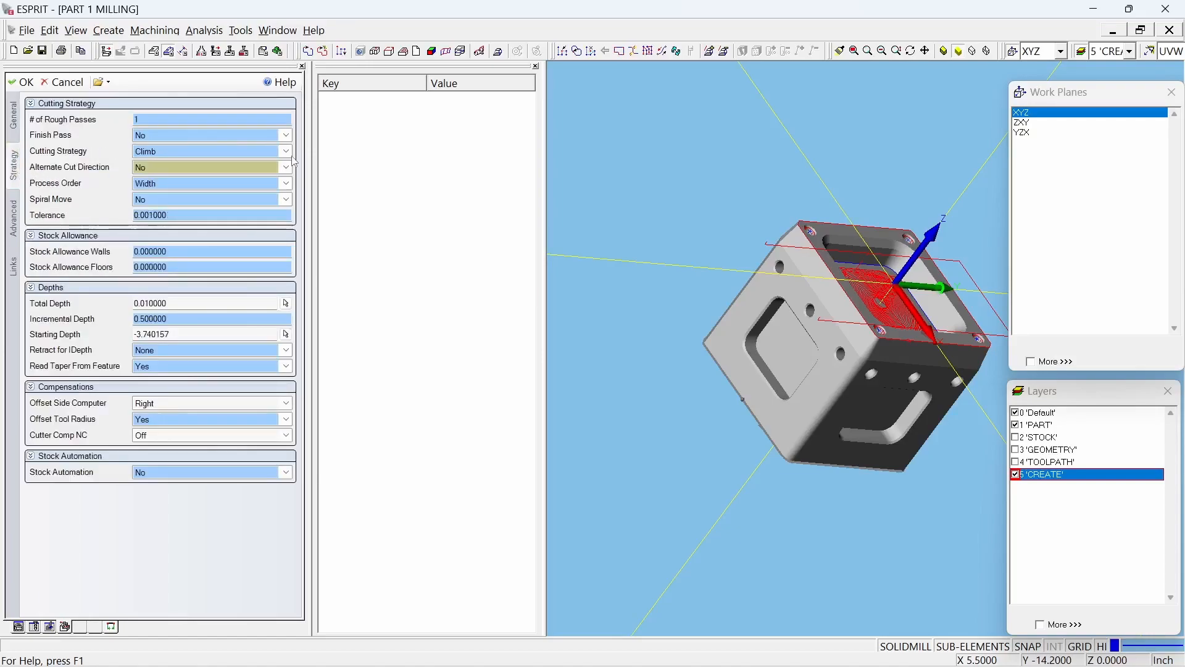
pyautogui.click(183, 253)
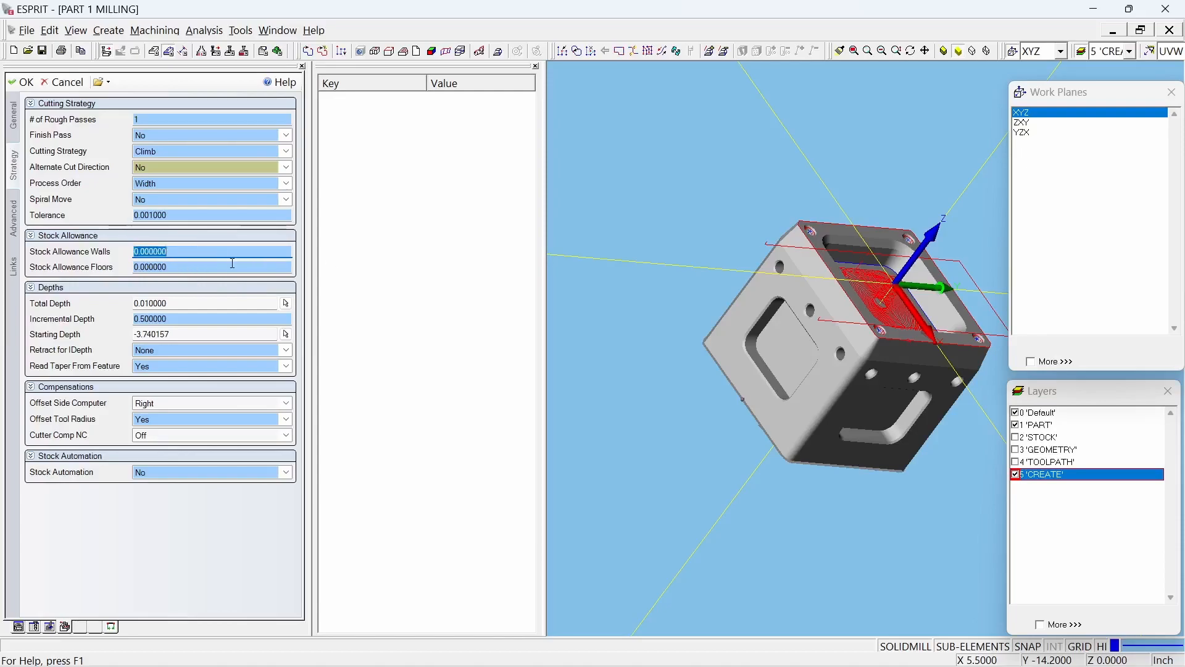
pyautogui.click(198, 303)
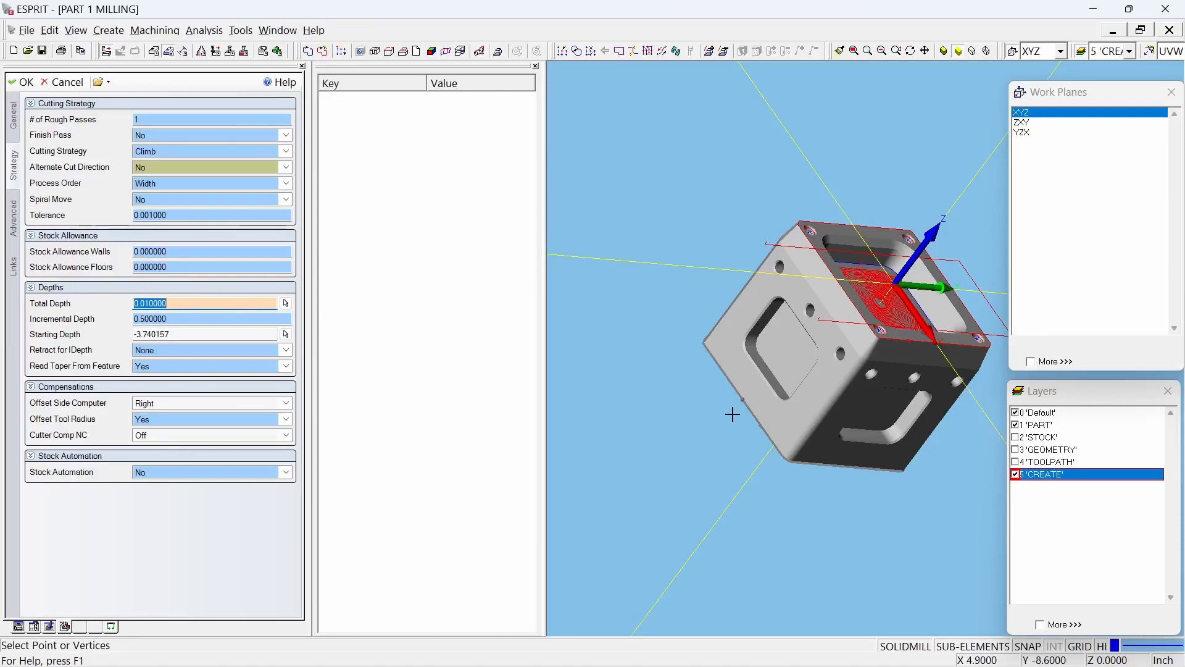
pyautogui.doubleClick(187, 334)
pyautogui.click(178, 317)
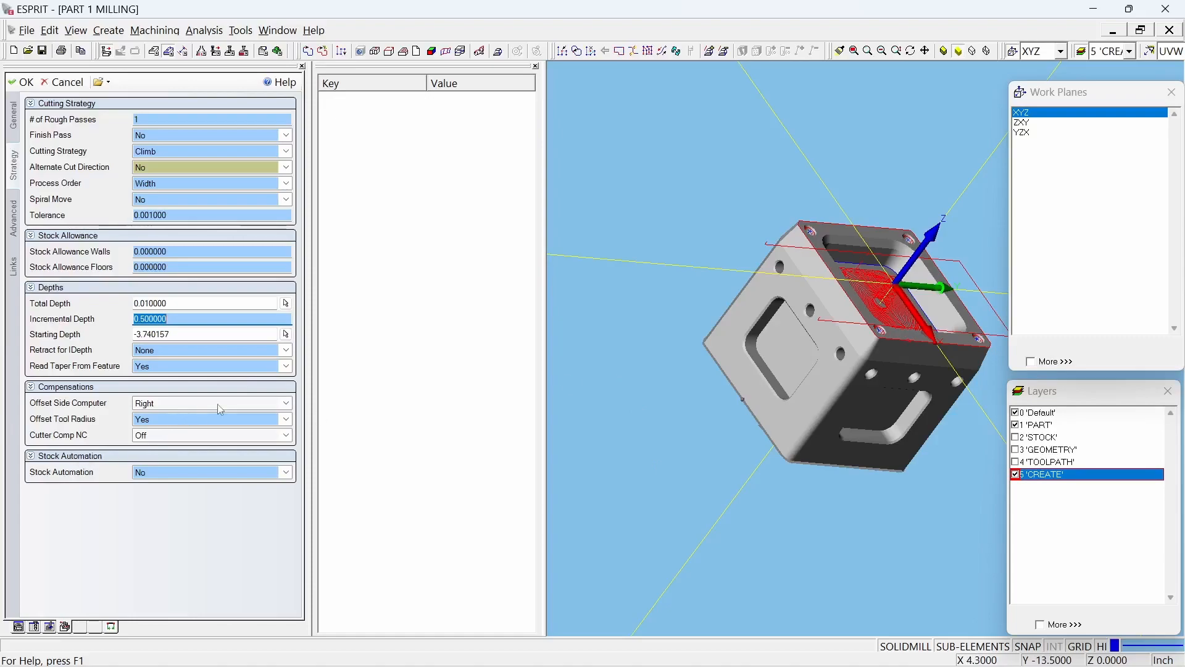
pyautogui.click(22, 82)
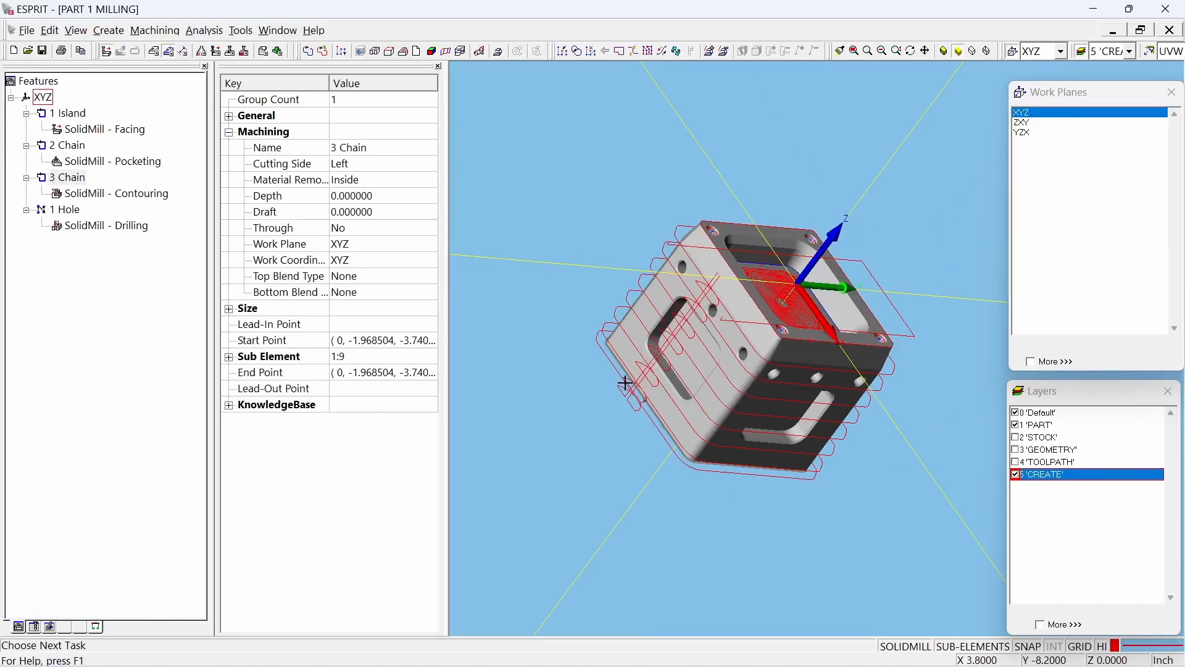
pyautogui.moveTo(784, 407)
pyautogui.mouseDown(button='middle')
pyautogui.moveTo(766, 420)
pyautogui.moveTo(777, 400)
pyautogui.moveTo(763, 398)
pyautogui.moveTo(785, 404)
pyautogui.moveTo(773, 416)
pyautogui.mouseUp(button='middle')
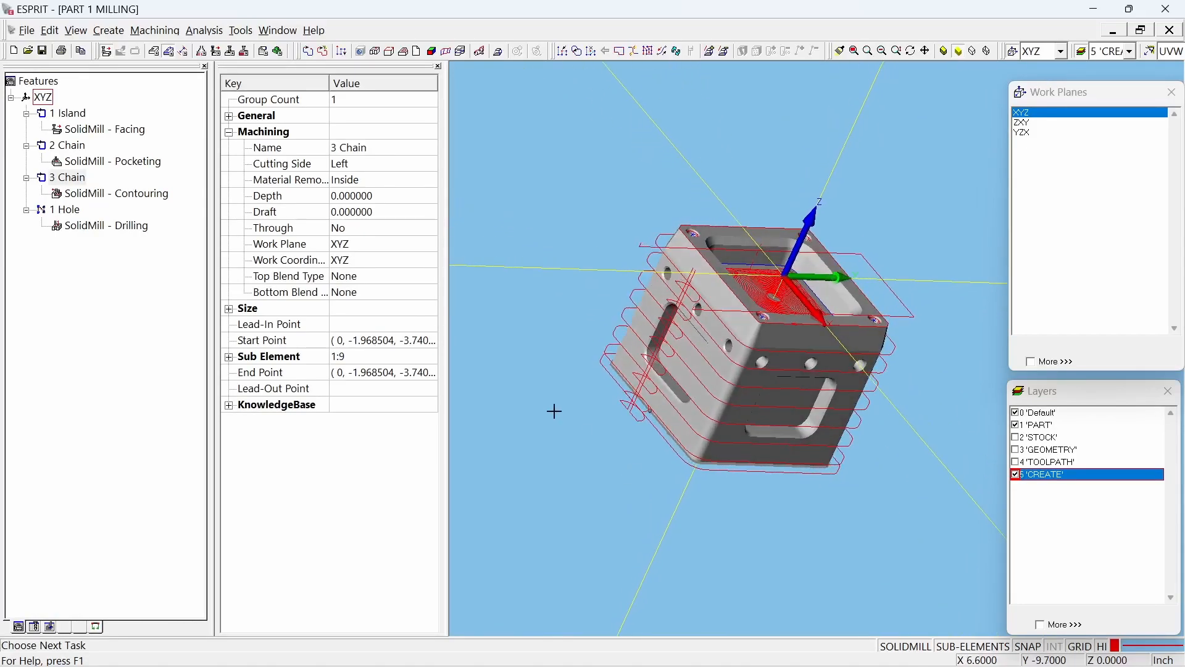
# Step: Set the contouring operation's Incremental Depth to 1 and regenerate its toolpath
pyautogui.doubleClick(141, 197)
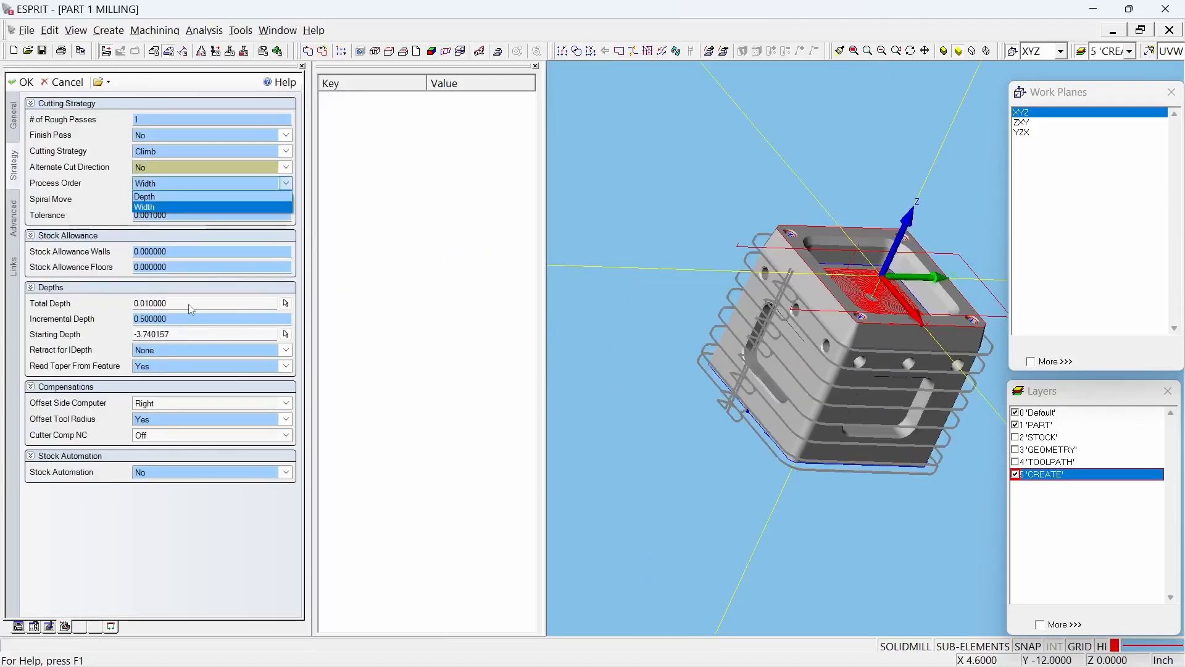
pyautogui.click(436, 260)
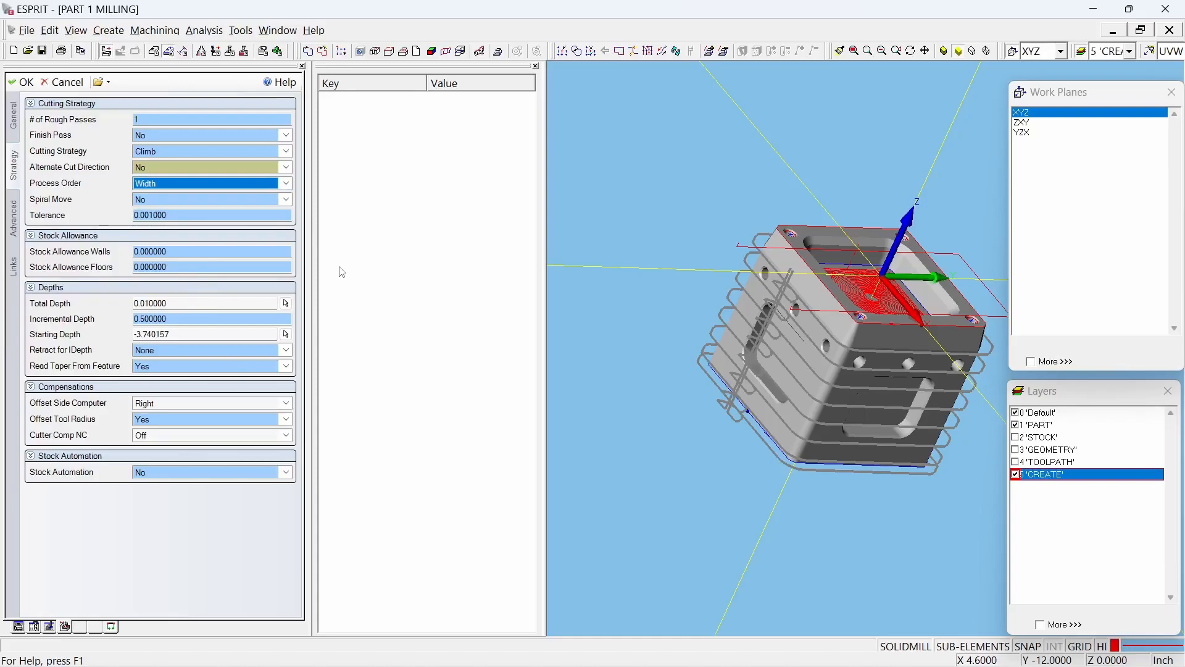
pyautogui.click(189, 318)
pyautogui.write('1')
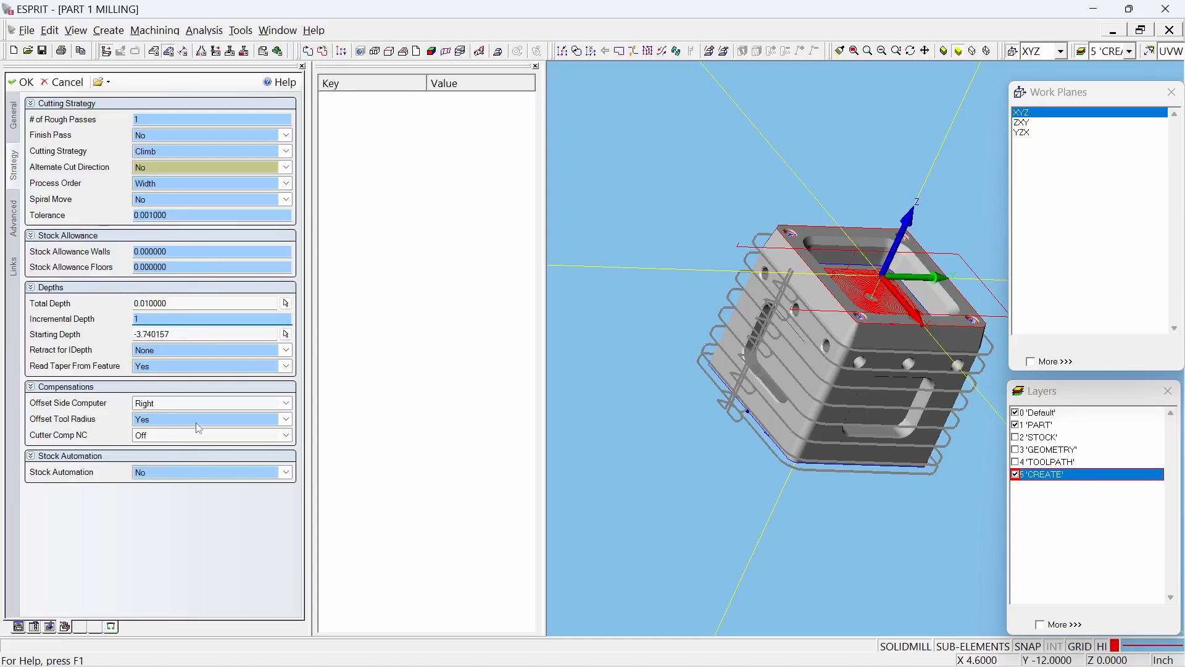
pyautogui.click(22, 82)
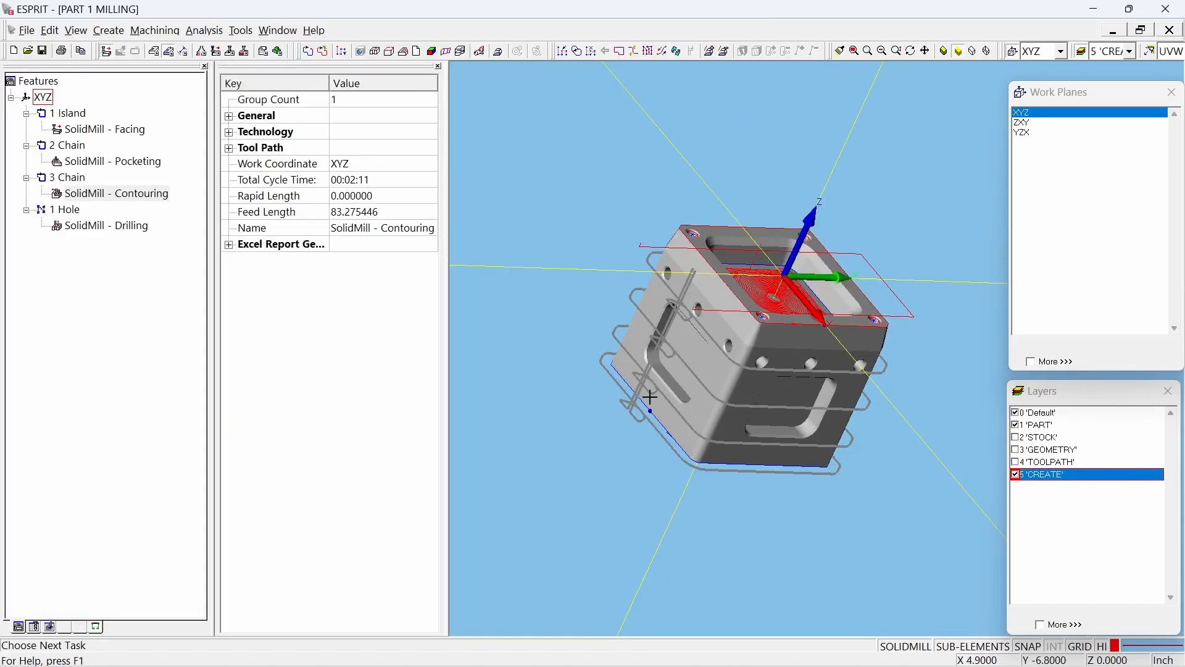
pyautogui.moveTo(650, 397); pyautogui.dragTo(605, 235, button='middle')
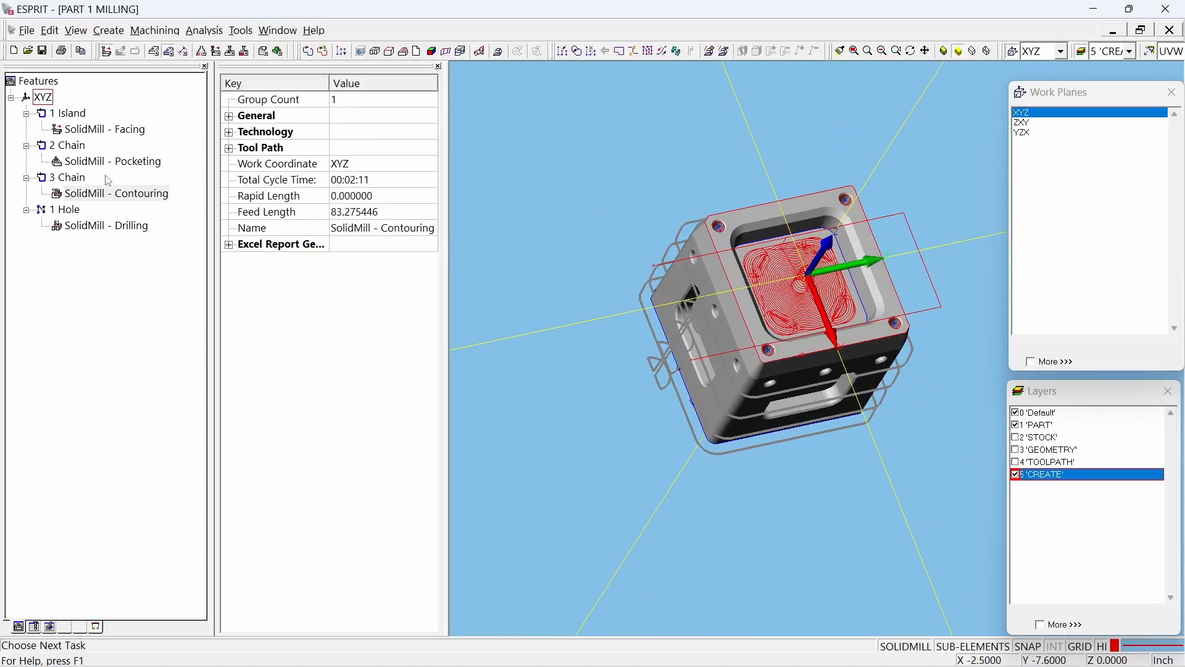
# Step: Set the pocketing operation's rough Step Over to 20% of the tool diameter and regenerate its toolpath
pyautogui.doubleClick(137, 164)
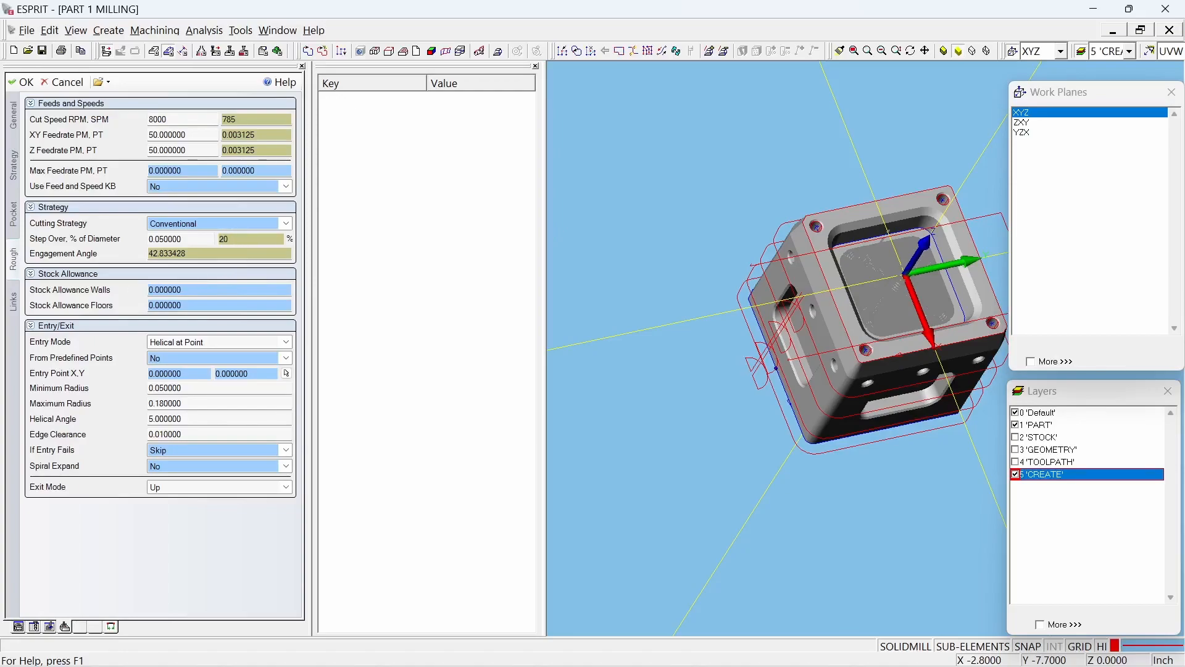
pyautogui.click(242, 240)
pyautogui.press('Tab')
pyautogui.click(23, 83)
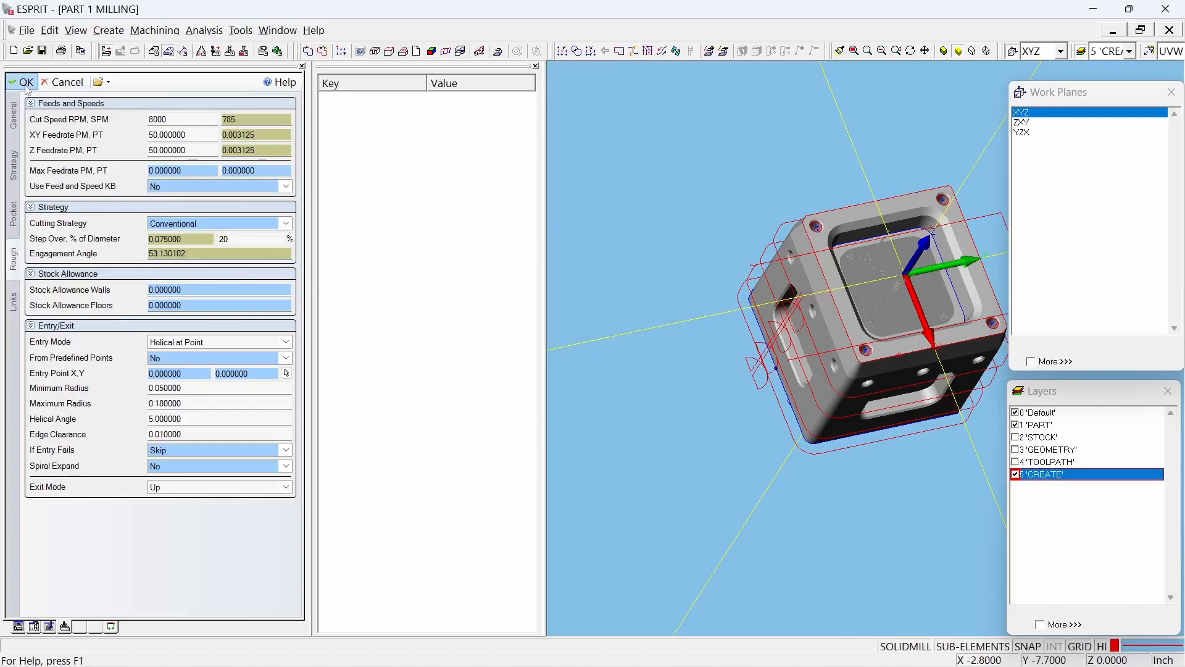
# Step: Run the machining simulation of the part and stop it during the drilling operation
pyautogui.scroll(3, 831, 271)
pyautogui.moveTo(705, 478)
pyautogui.mouseDown(button='middle')
pyautogui.moveTo(731, 448)
pyautogui.moveTo(714, 471)
pyautogui.mouseUp(button='middle')
pyautogui.click(468, 281)
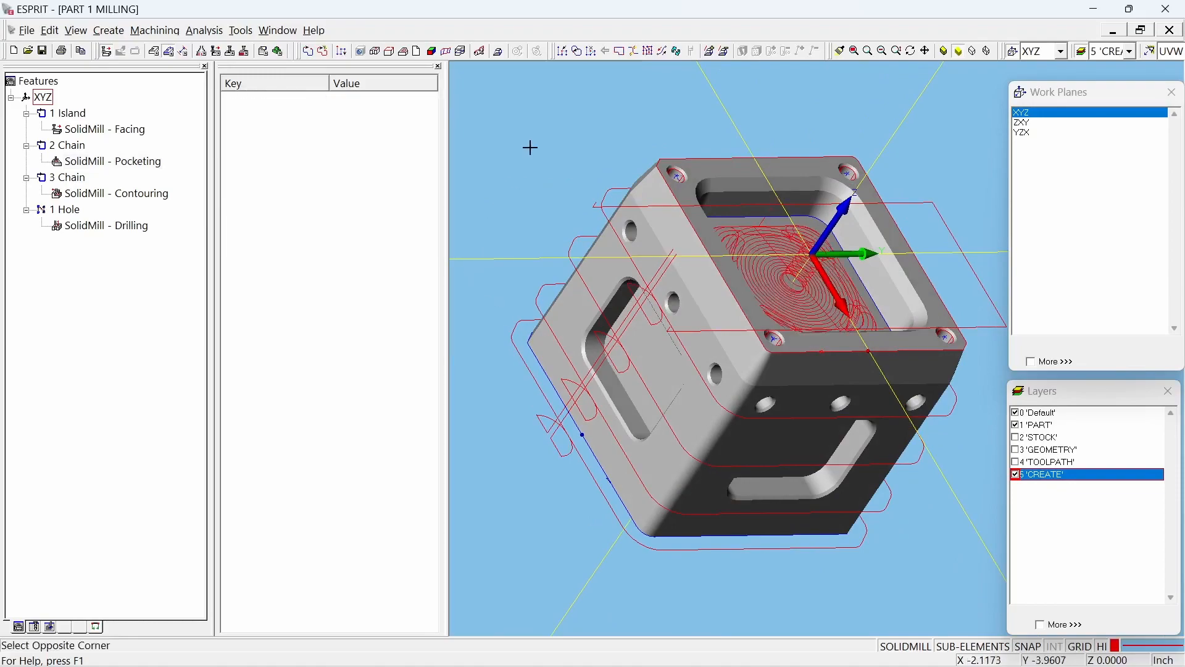
pyautogui.click(277, 53)
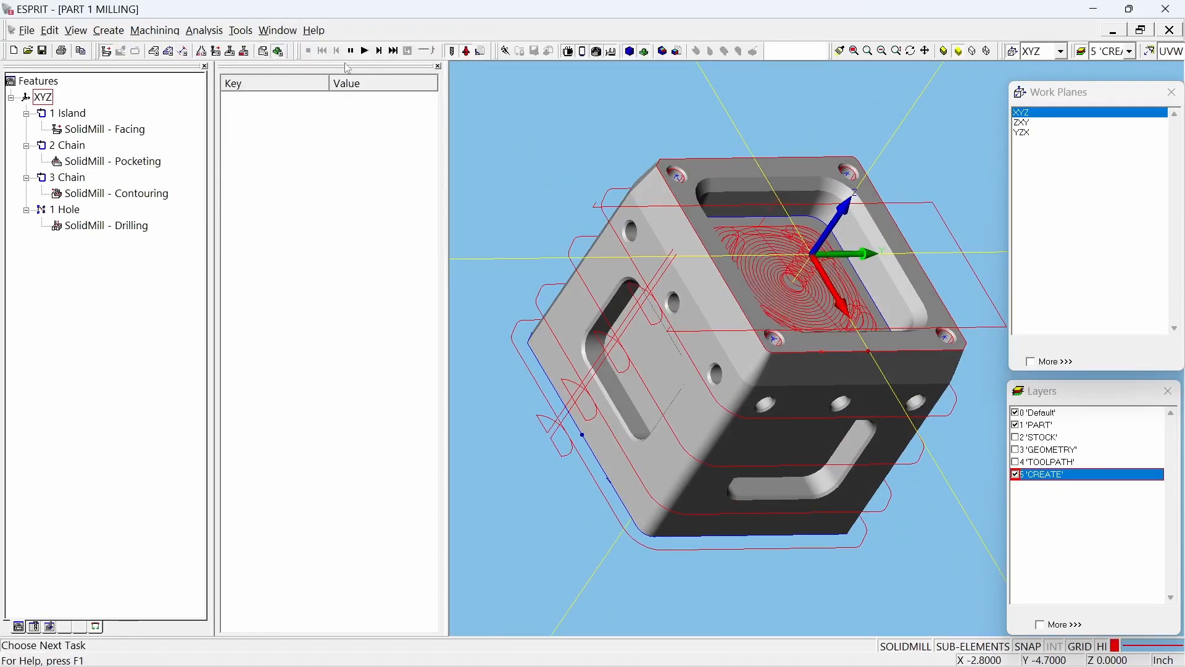
pyautogui.click(364, 52)
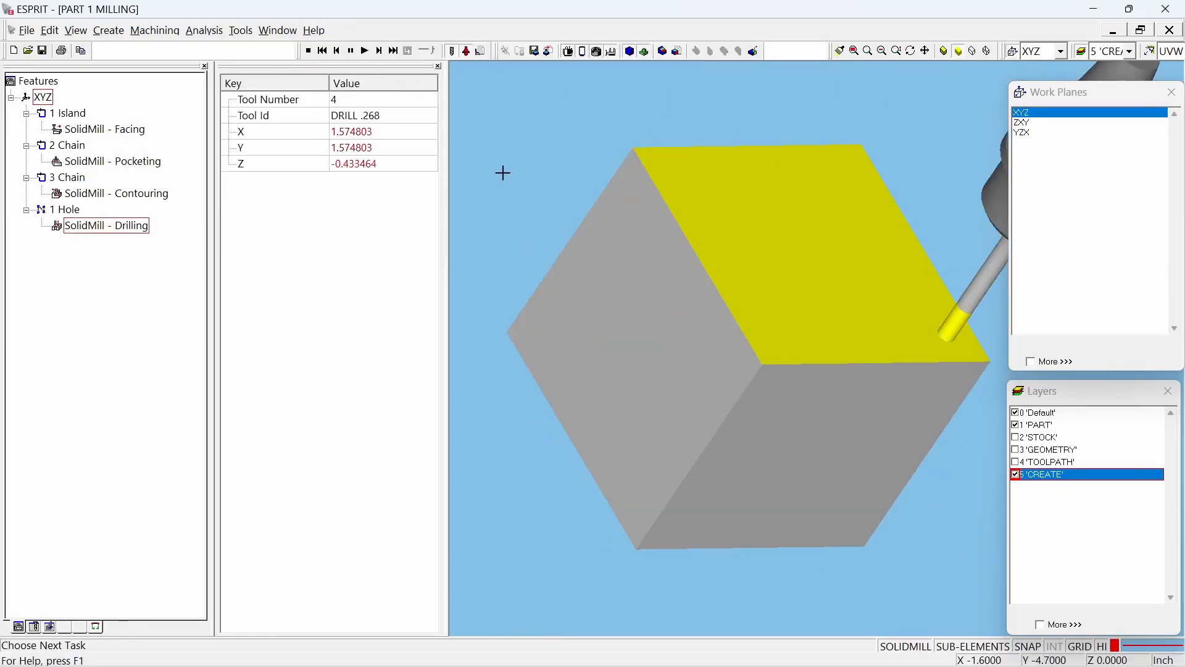
pyautogui.click(308, 50)
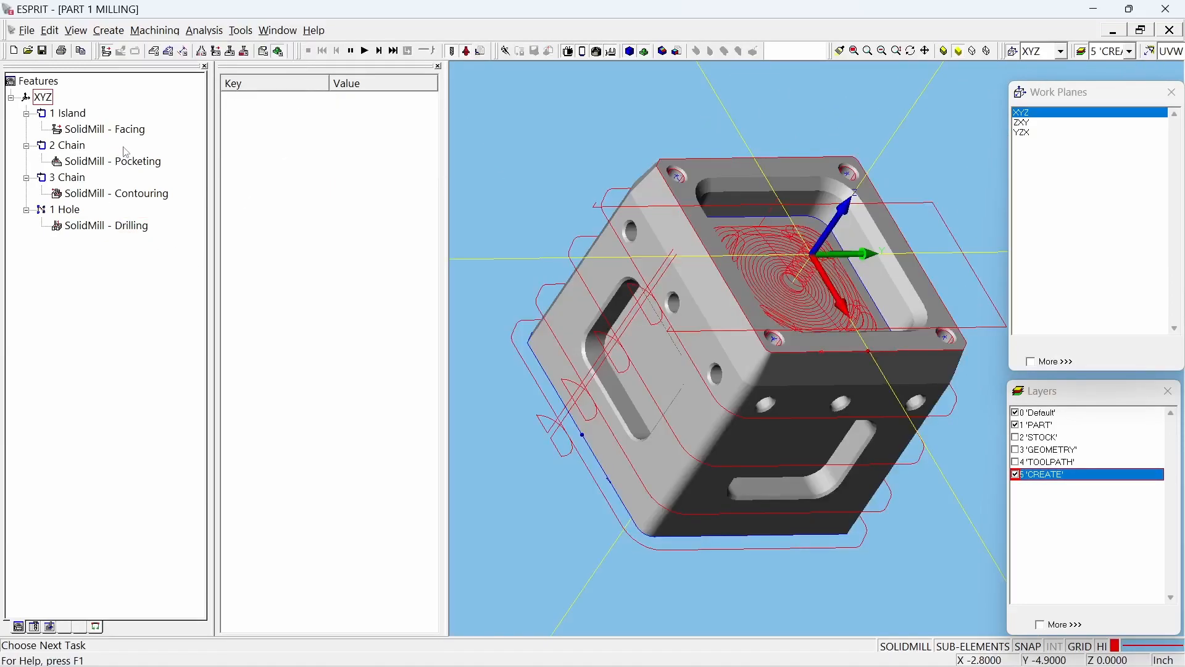
# Step: Change the drilling operation's Cycle Type to Drill and apply the change
pyautogui.doubleClick(112, 223)
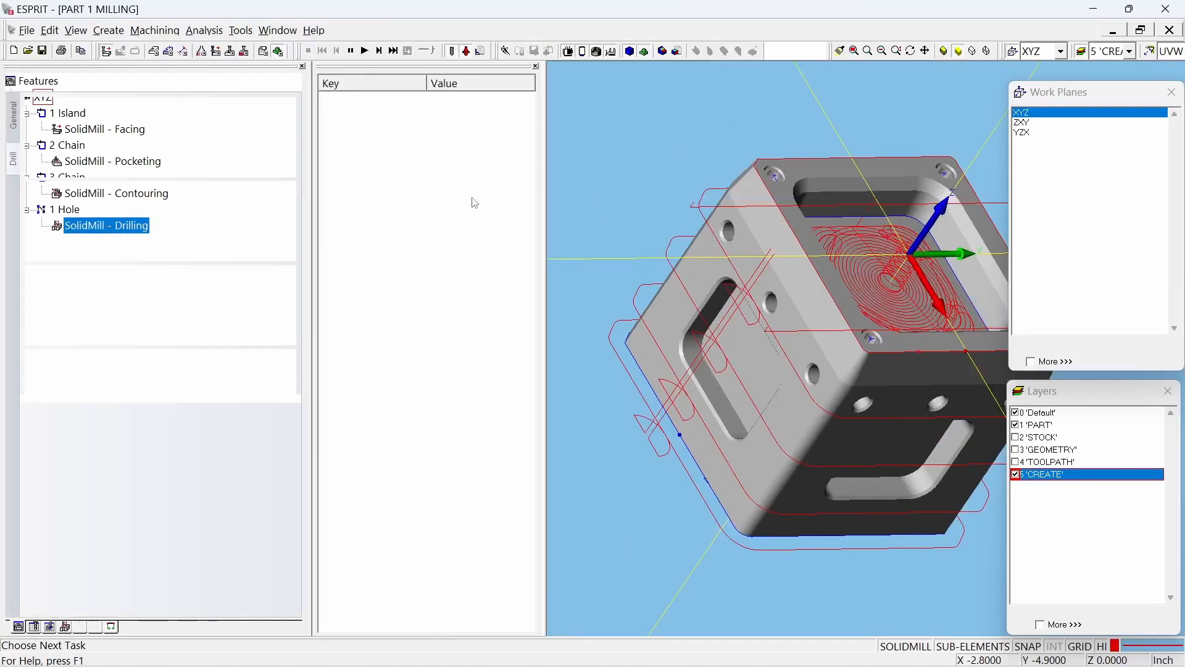
pyautogui.click(198, 121)
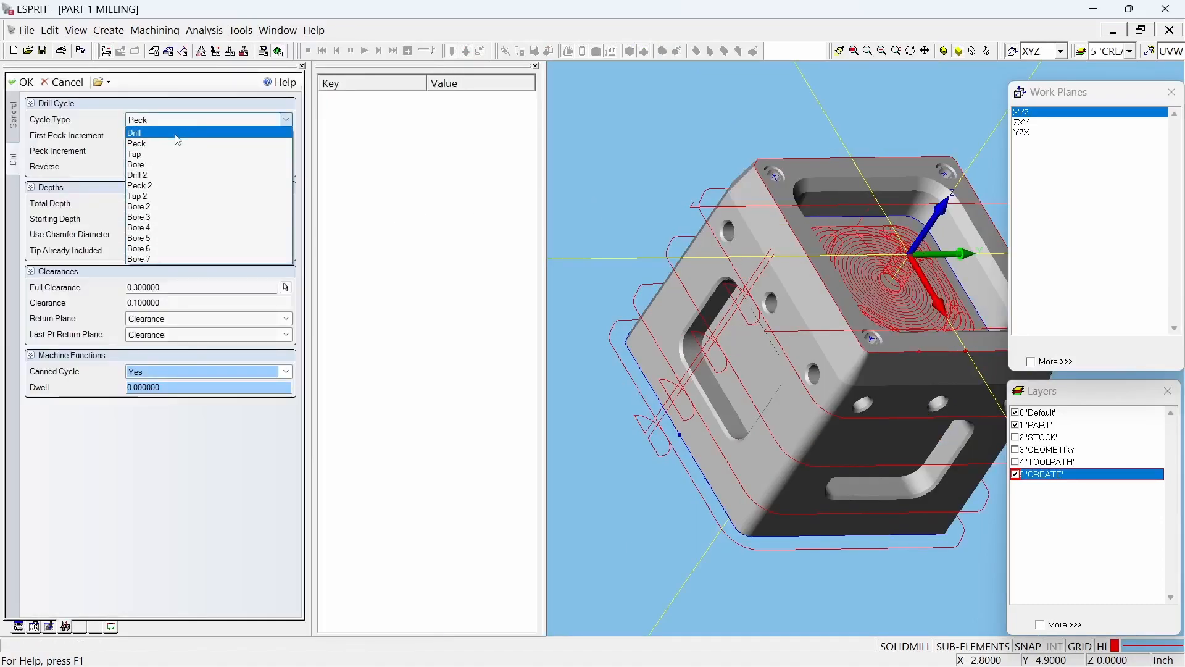
pyautogui.click(175, 138)
pyautogui.click(23, 83)
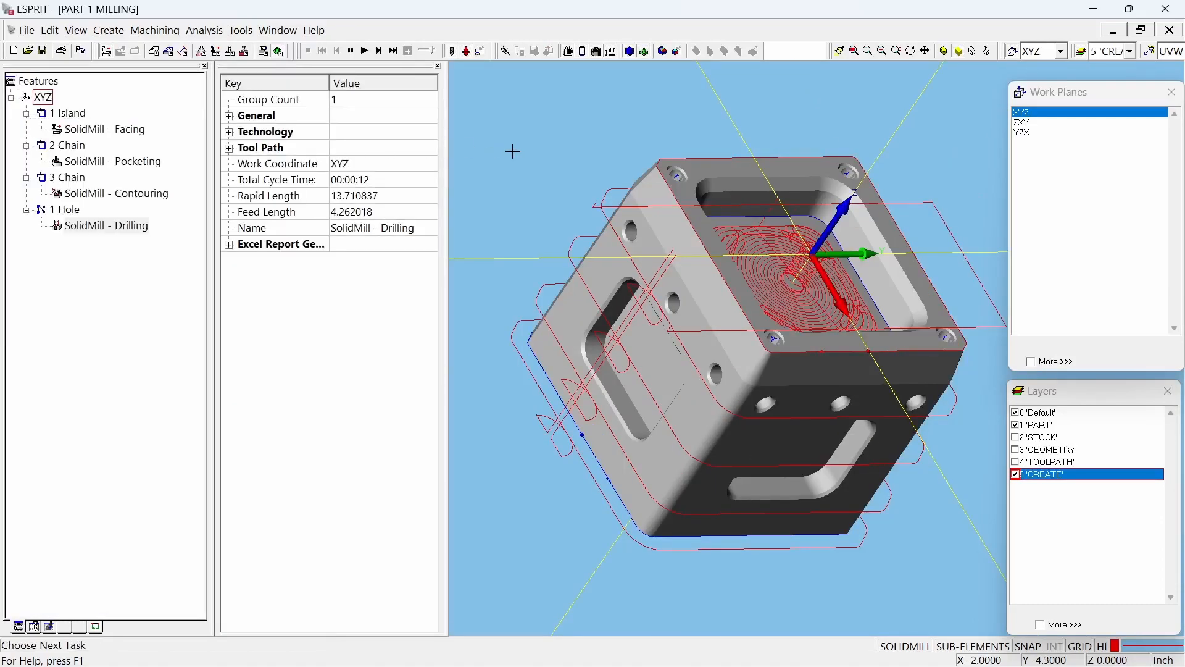
# Step: Simulate all the operations through contouring, inspect the machined stock from several angles, and stop the simulation
pyautogui.click(365, 51)
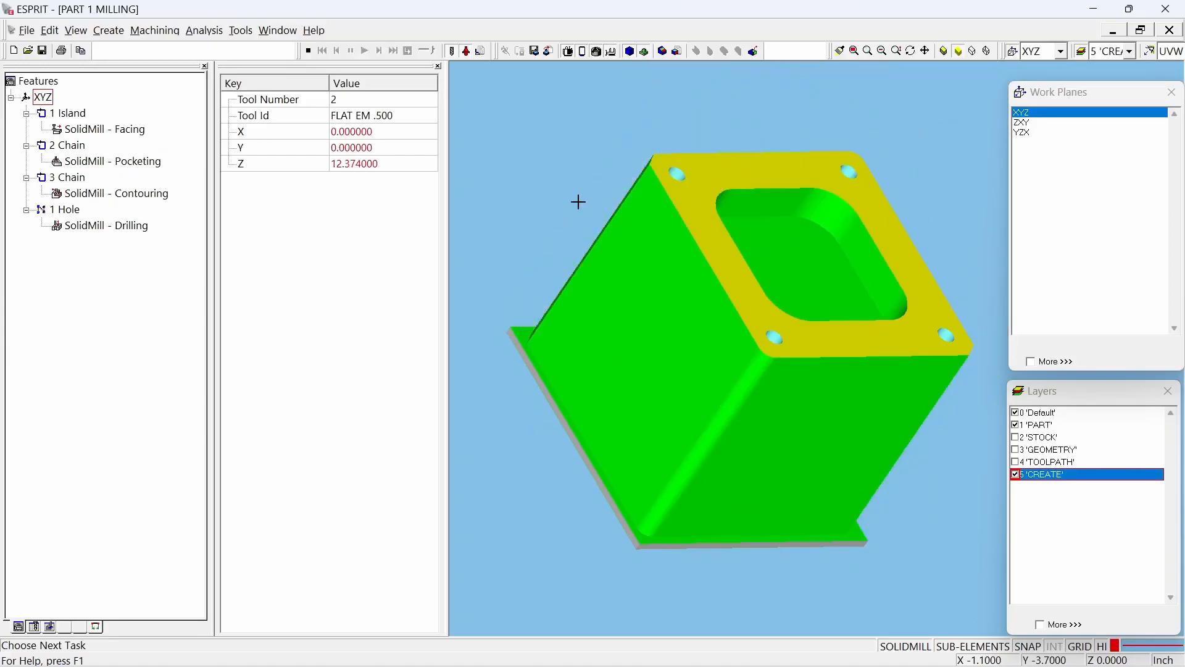
pyautogui.moveTo(716, 281)
pyautogui.mouseDown(button='middle')
pyautogui.moveTo(673, 291)
pyautogui.moveTo(720, 283)
pyautogui.moveTo(723, 296)
pyautogui.mouseUp(button='middle')
pyautogui.moveTo(716, 303)
pyautogui.mouseDown(button='middle')
pyautogui.moveTo(689, 295)
pyautogui.moveTo(720, 296)
pyautogui.mouseUp(button='middle')
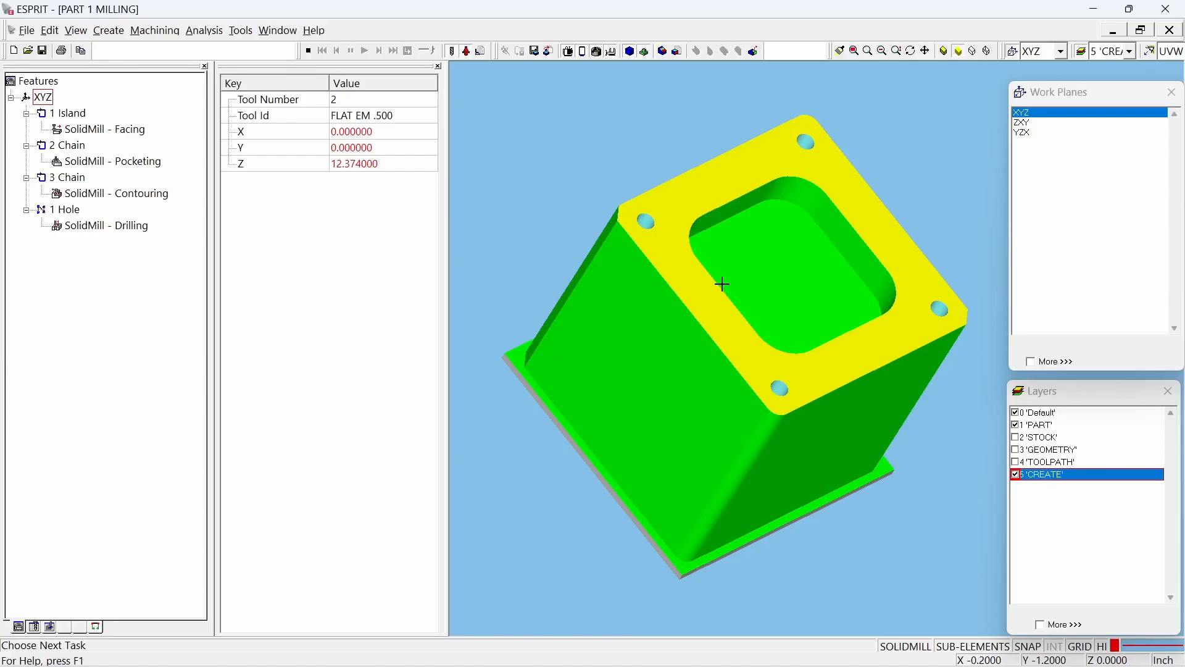
pyautogui.click(308, 51)
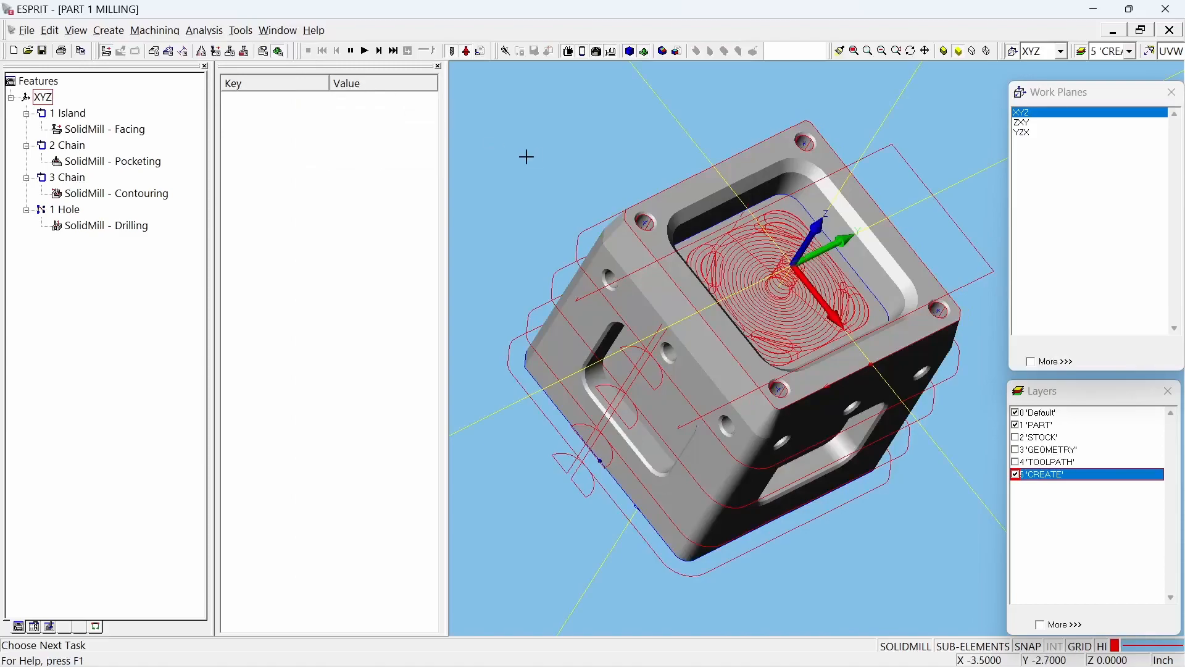
pyautogui.moveTo(587, 296); pyautogui.dragTo(556, 206, button='middle')
pyautogui.click(553, 193)
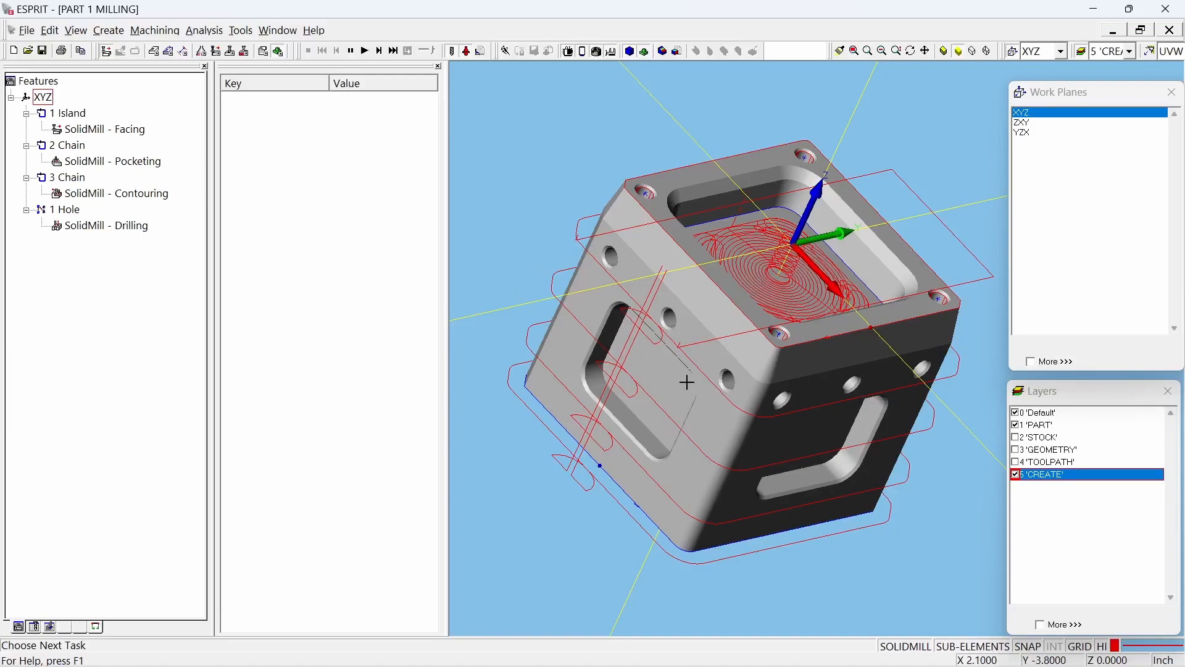
pyautogui.moveTo(829, 363); pyautogui.dragTo(743, 369, button='middle')
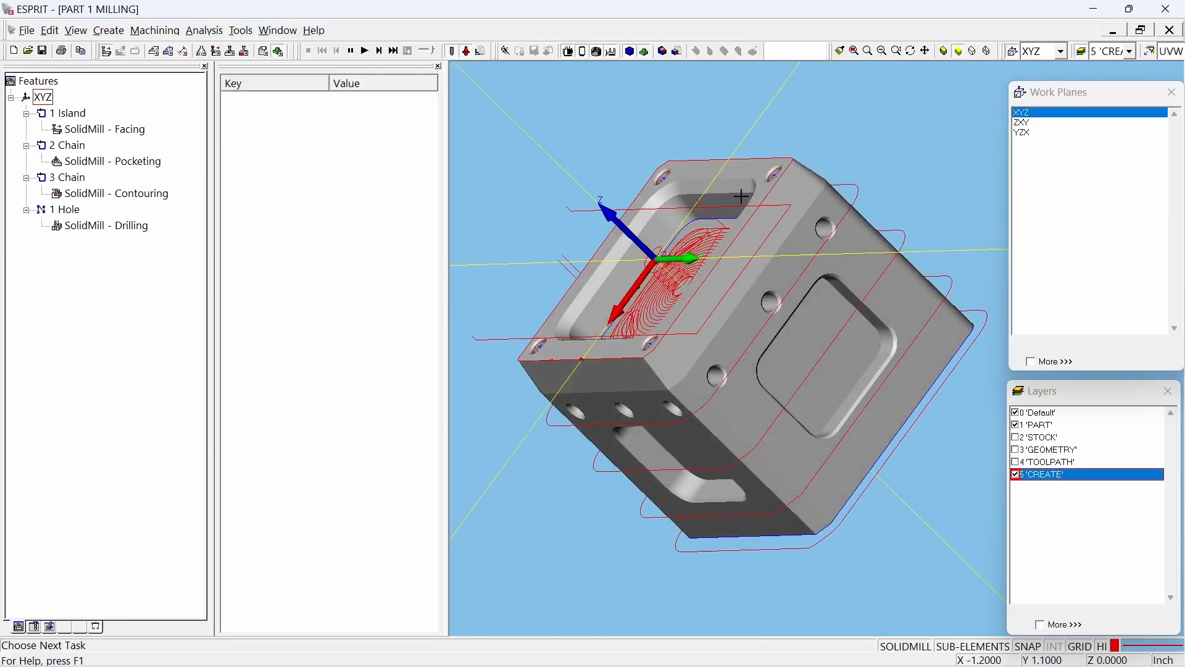